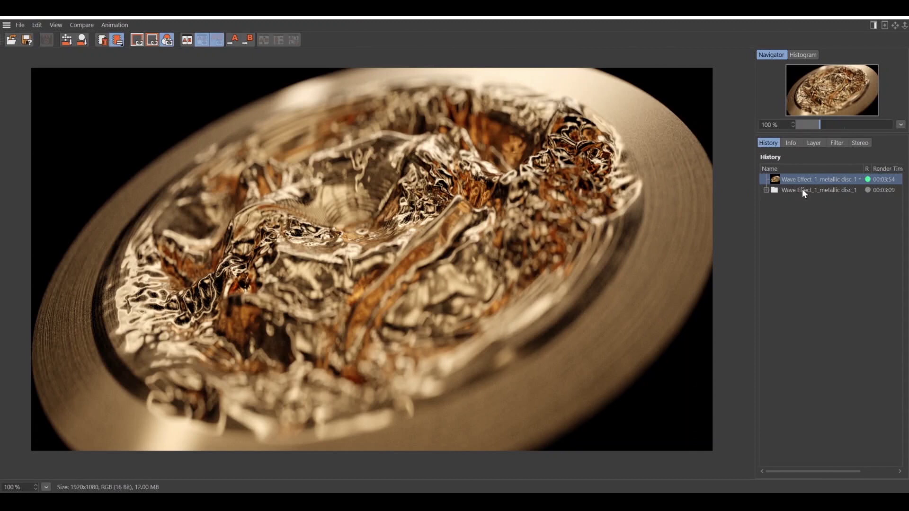
Step: Play the earlier Wave Effect disc render from the History list, stopping at frame 6
left_click(802, 190)
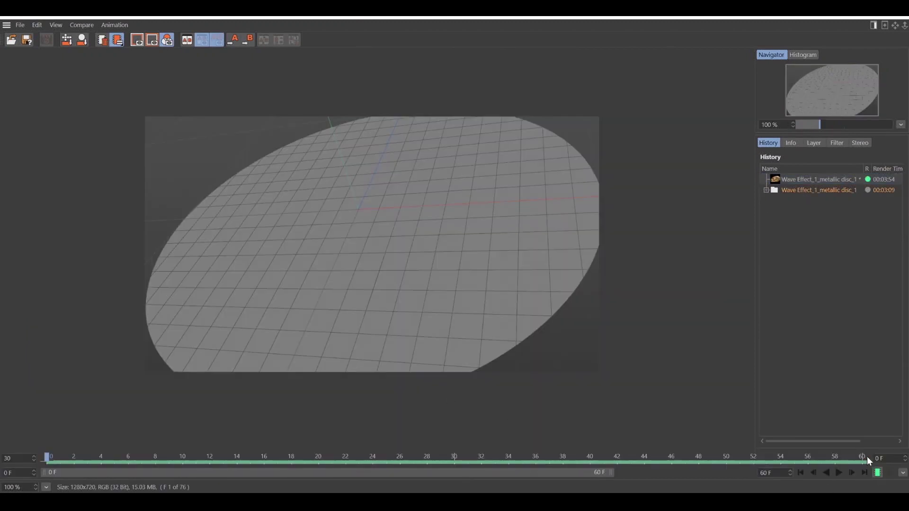
key("space")
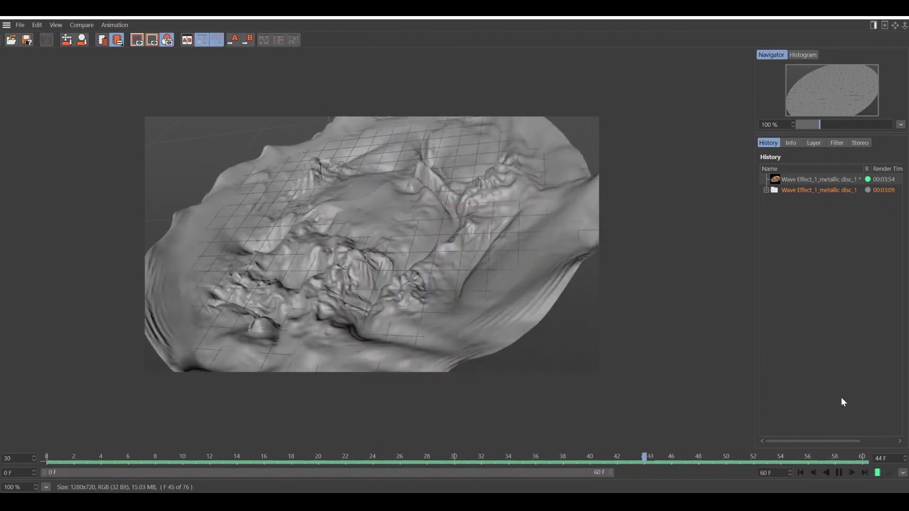
key("space")
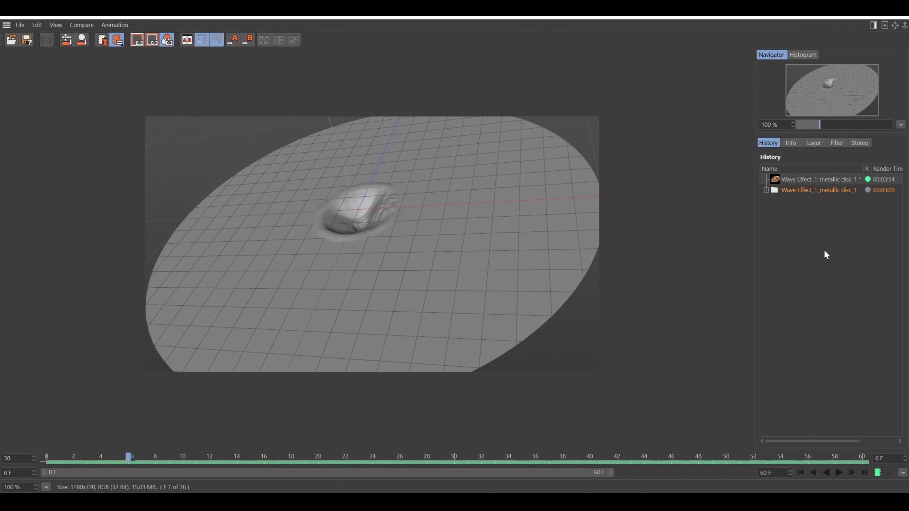
Step: Close the Picture Viewer, start a new project and add a Disc primitive viewed from above
left_click(848, 17)
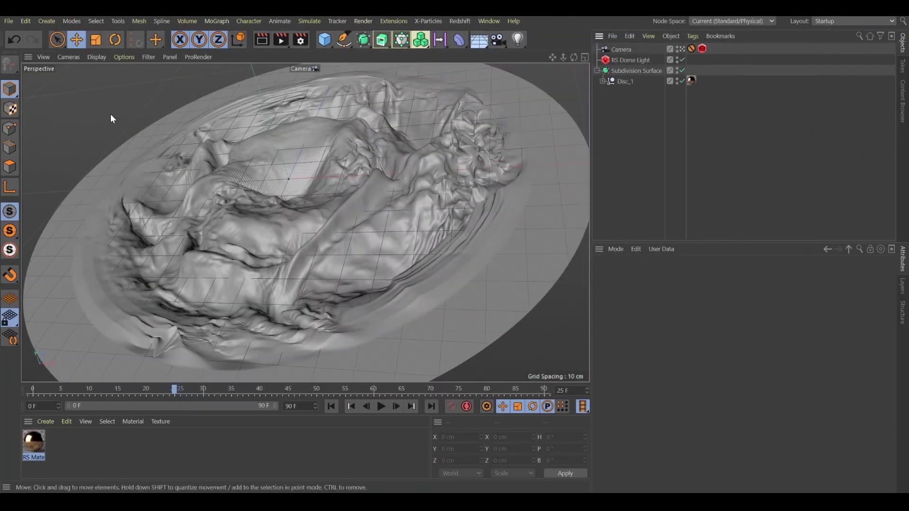
left_click(9, 20)
left_click(15, 35)
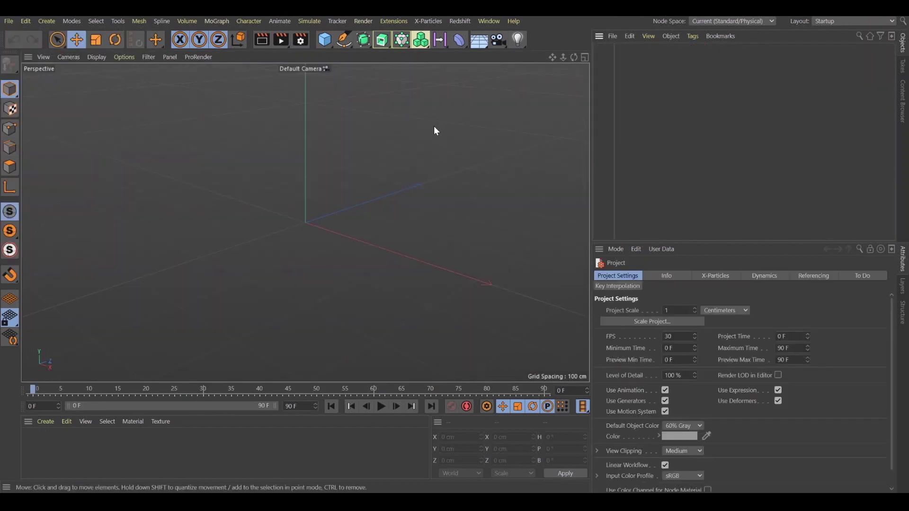
left_click(329, 40)
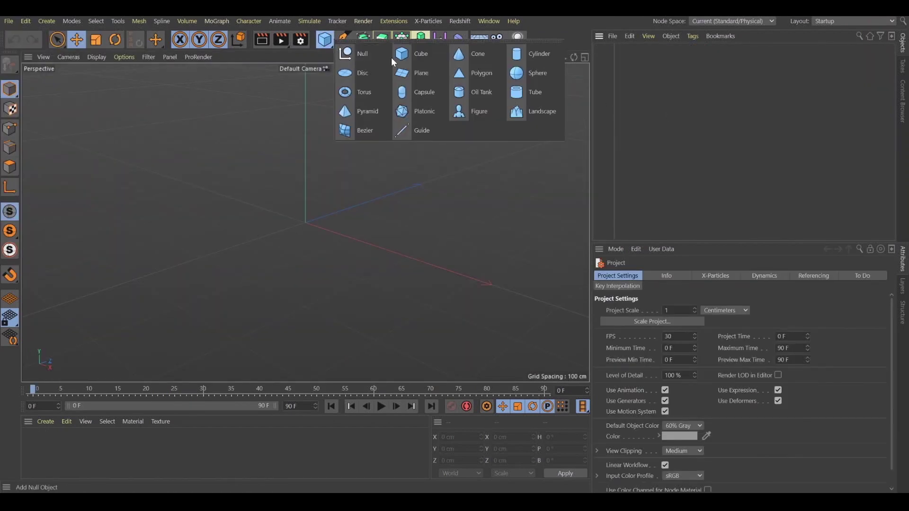
left_click(370, 71)
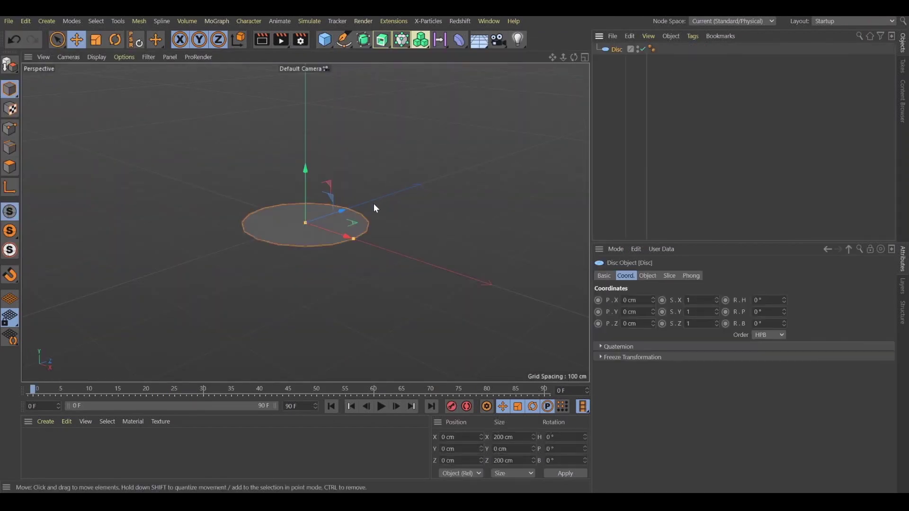
left_click_drag(365, 215, 322, 271, "alt")
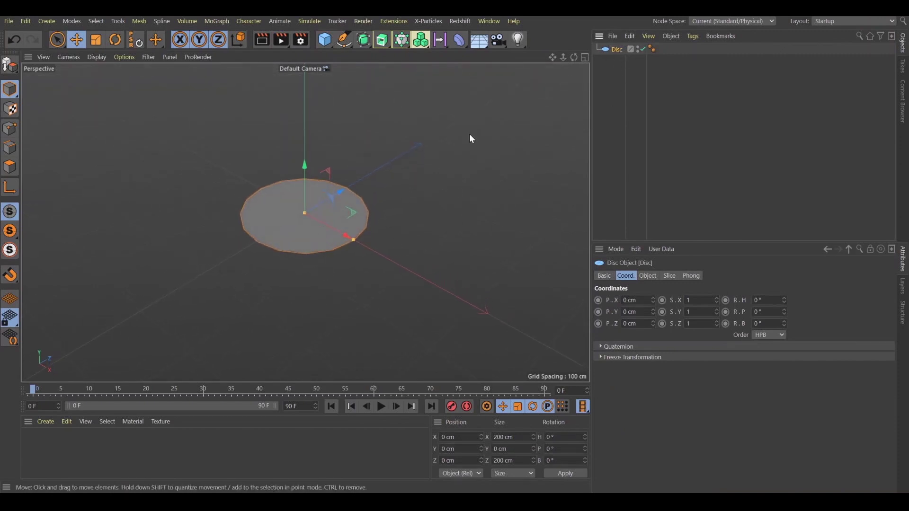
left_click_drag(239, 240, 359, 327, "alt")
Step: Give the Disc 70 rotation and 23 disc segments, displayed with Gouraud Shading (Lines)
left_click(647, 276)
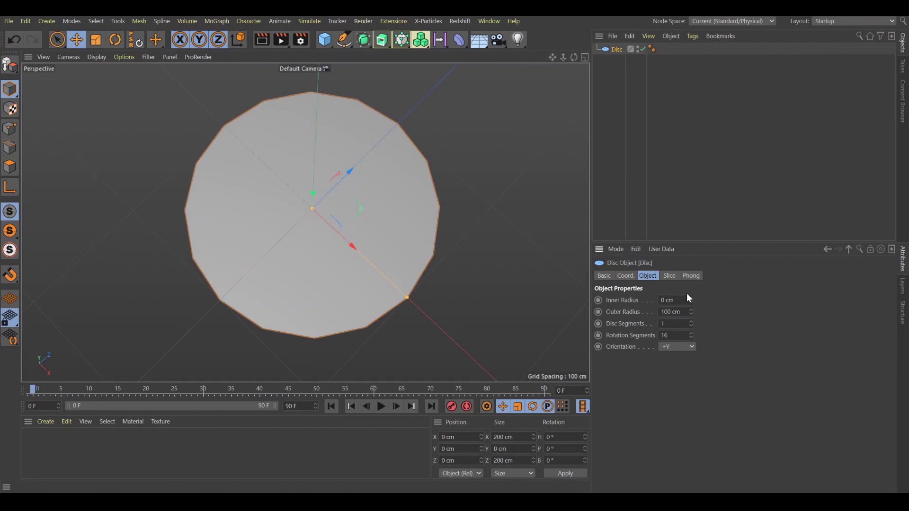
left_click_drag(691, 335, 691, 317)
left_click(97, 57)
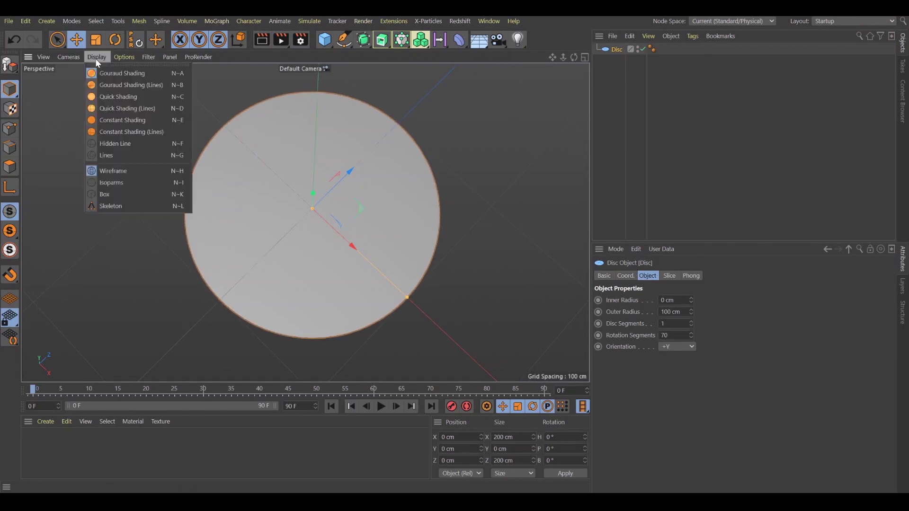
left_click(116, 84)
left_click_drag(691, 324, 691, 316)
left_click_drag(545, 274, 421, 308, "alt")
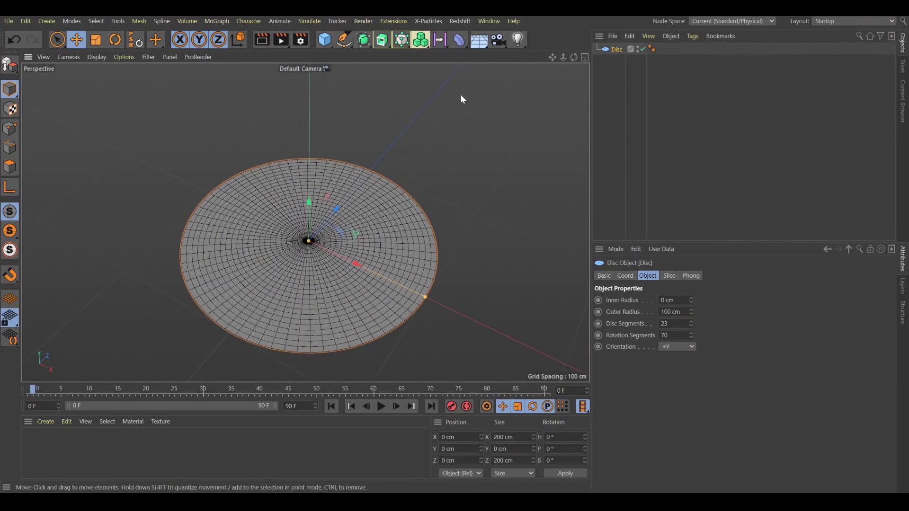
Step: Add a Displacer deformer under the Disc and set its shader to Noise
left_click(458, 40)
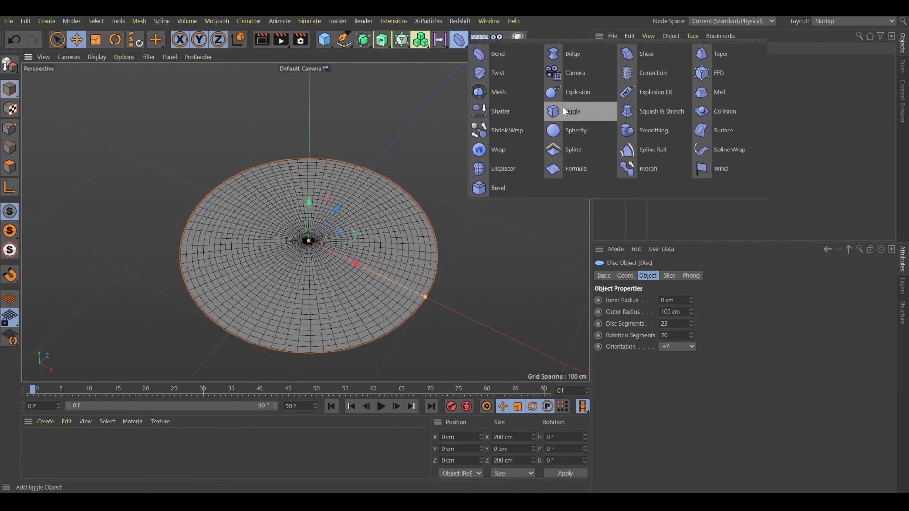
left_click(501, 169)
mouse_move(623, 49)
left_mouse_down()
mouse_move(629, 56)
mouse_move(619, 59)
left_mouse_up()
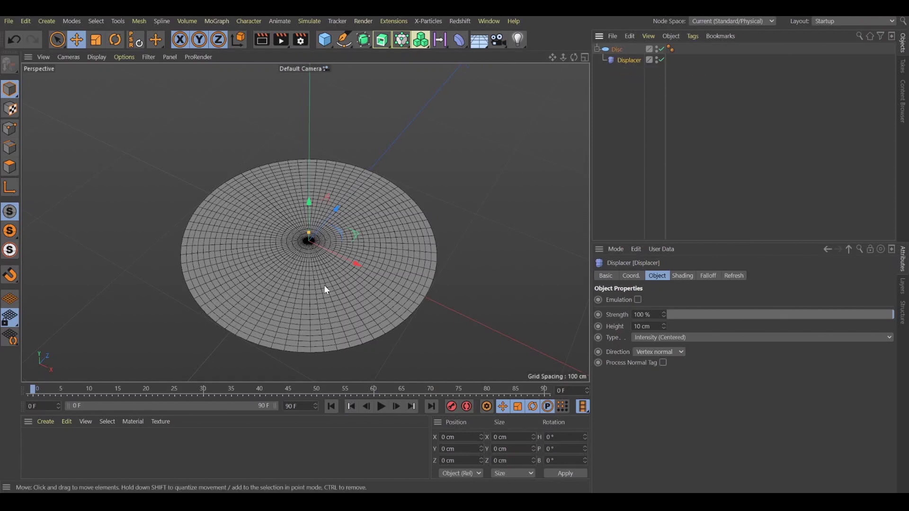
middle_click_drag(325, 289, 351, 246, "alt")
left_click(681, 277)
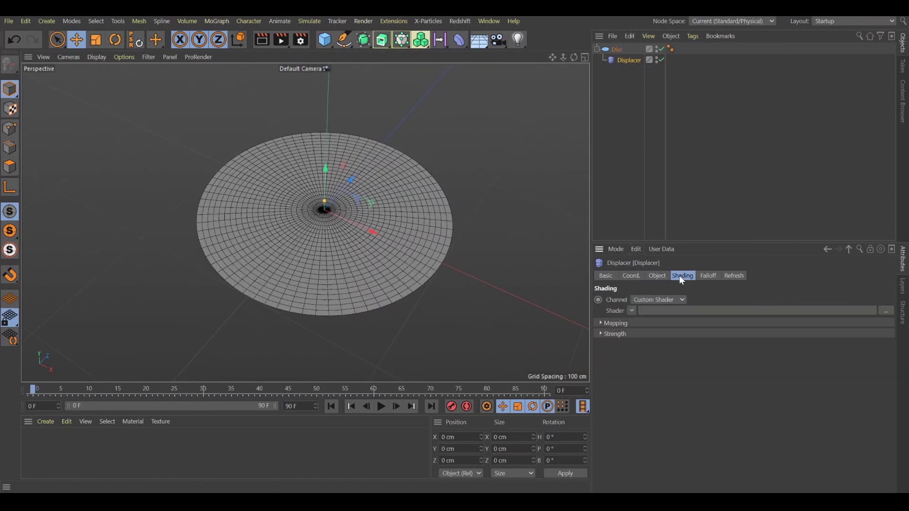
left_click(632, 311)
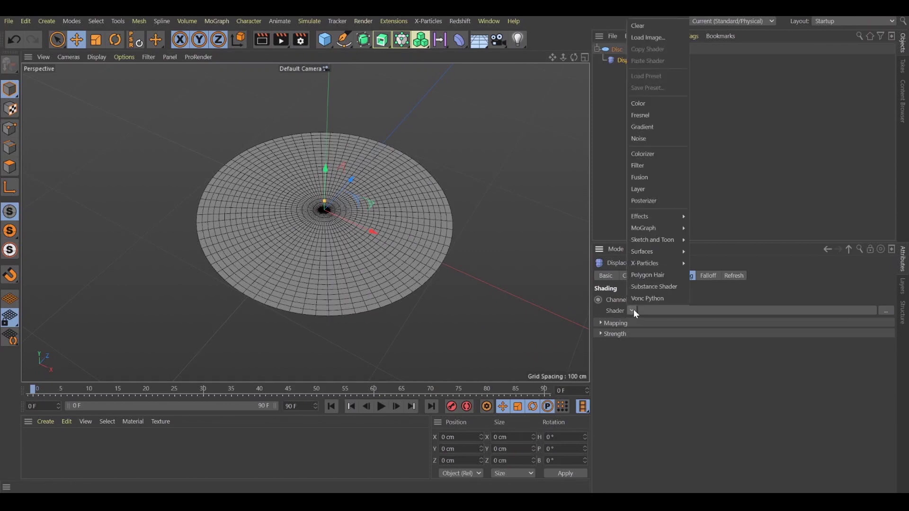
left_click(658, 141)
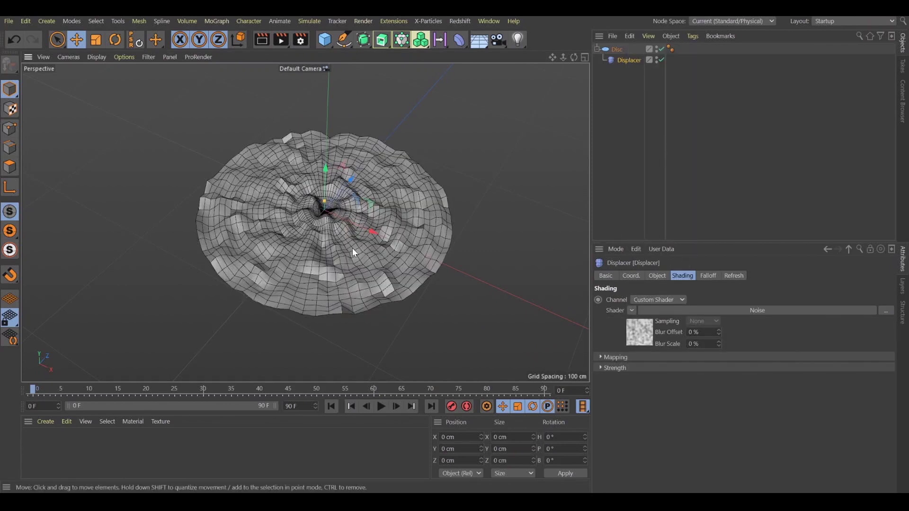
left_click_drag(351, 248, 345, 272, "alt")
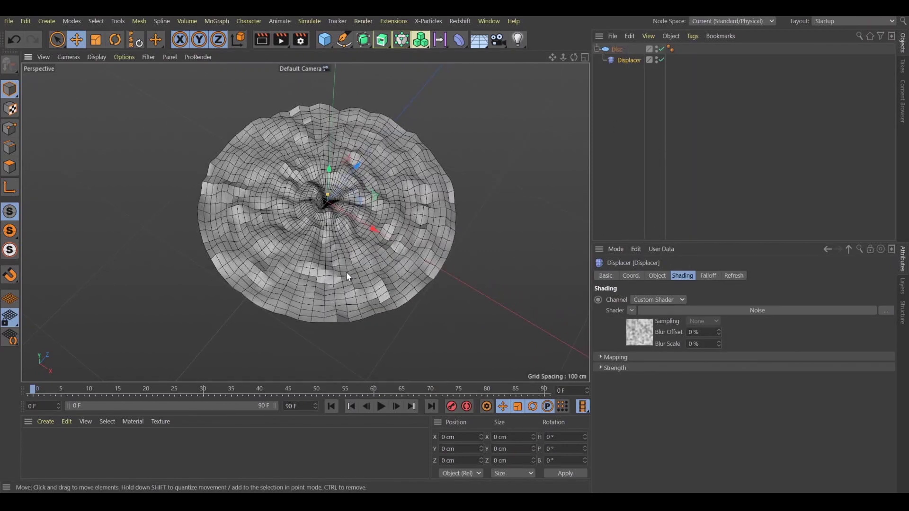
Step: Set the Ober noise's Global Scale to 500 %, after first trying 750 %
left_click(639, 331)
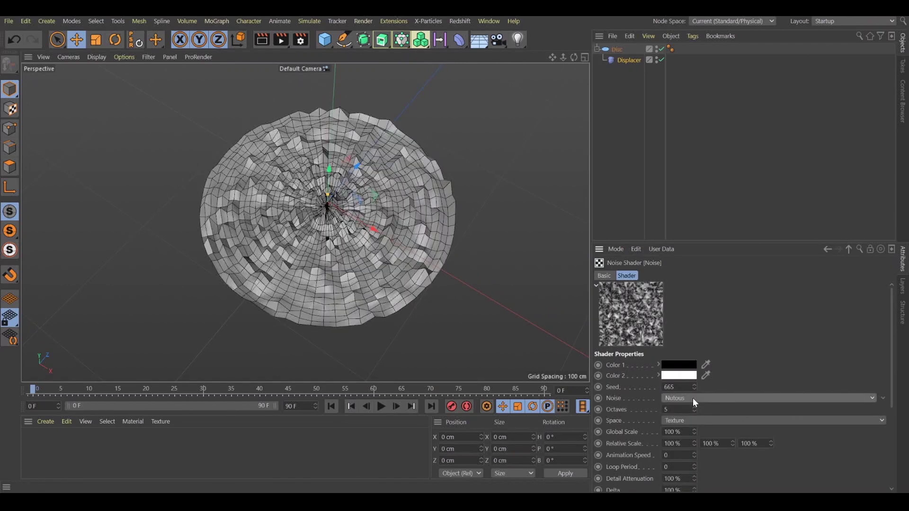
left_click(672, 431)
type("750")
key("Return")
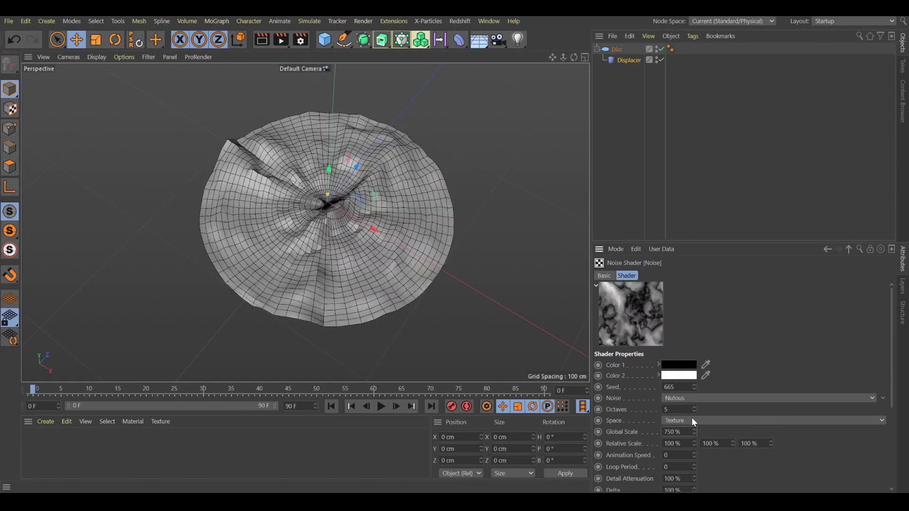
scroll(703, 396, "down", 1)
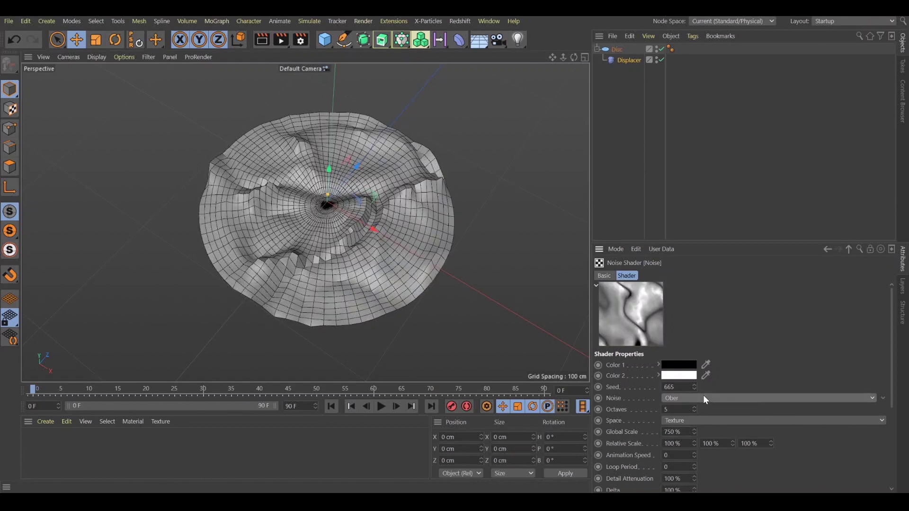
left_click(672, 432)
type("500")
key("Return")
left_click_drag(468, 286, 399, 257, "alt")
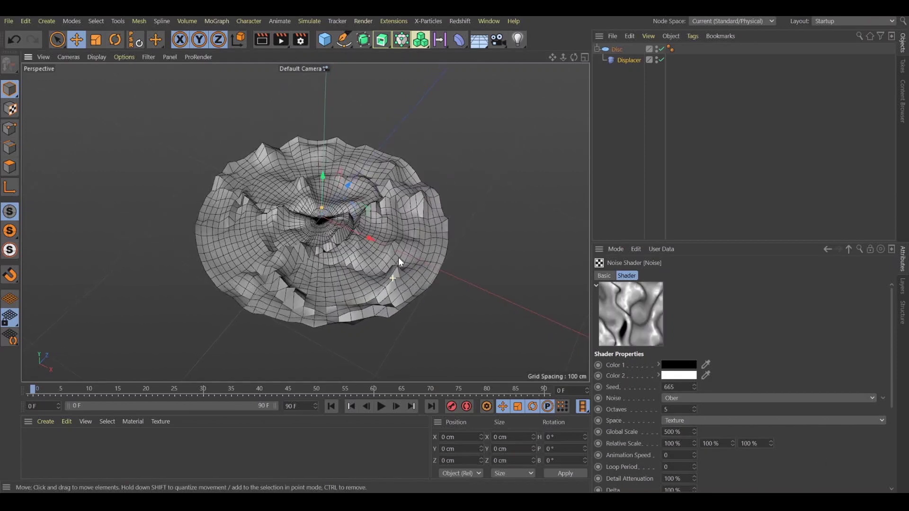
left_click(637, 47)
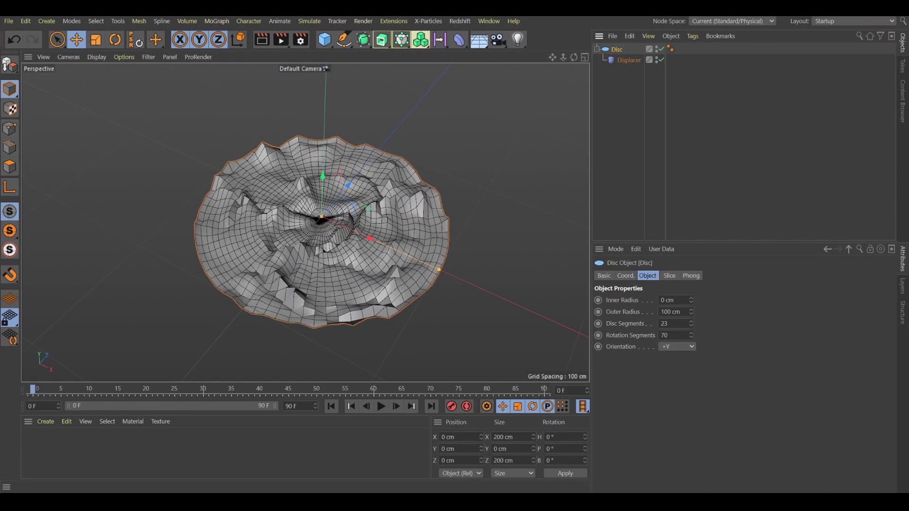
Step: Raise the Disc to 300 rotation segments and 150 disc segments
left_click(662, 335)
type("300")
left_click(668, 323)
type("152")
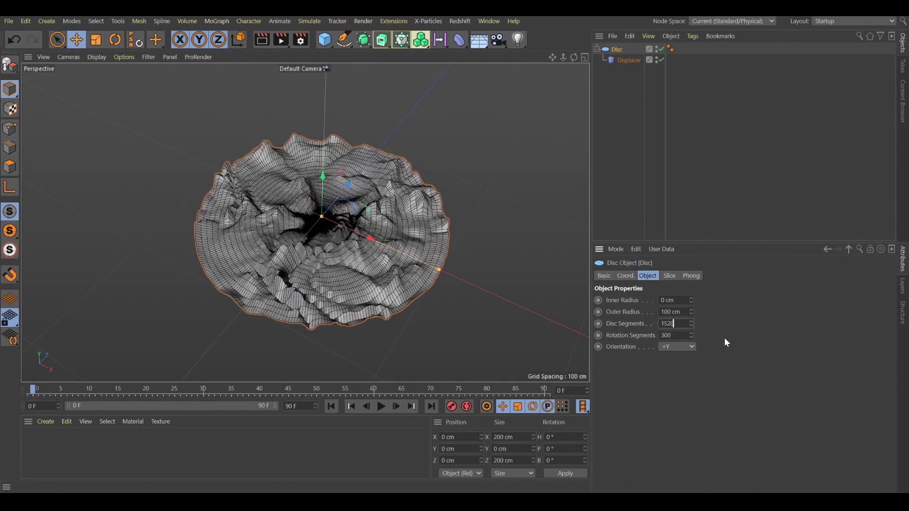
key("BackSpace")
type("0")
key("Return")
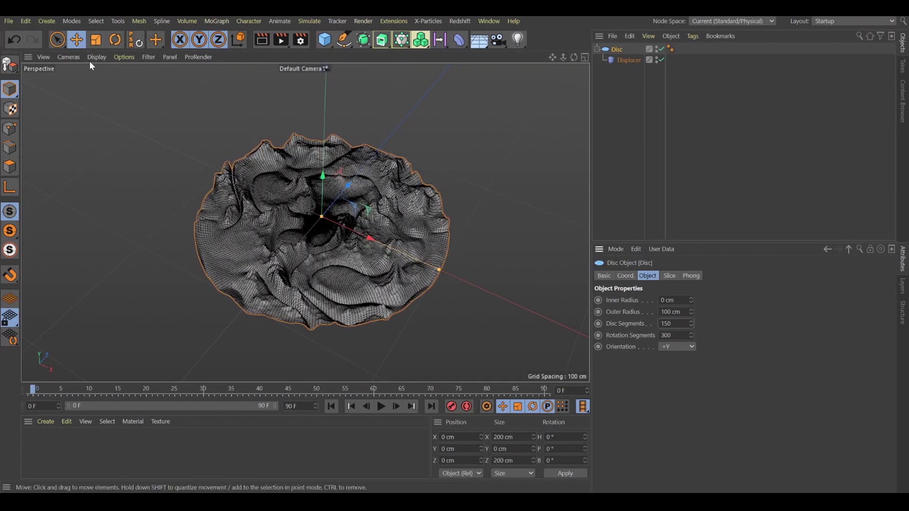
Step: Switch the viewport to plain Gouraud Shading and orbit around the dense displaced disc
left_click(91, 57)
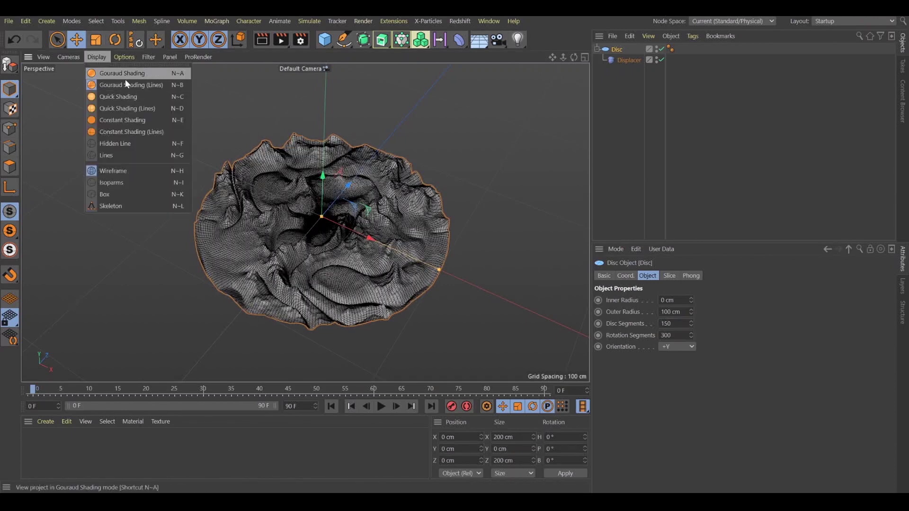
left_click(125, 73)
left_click_drag(327, 238, 331, 269, "alt")
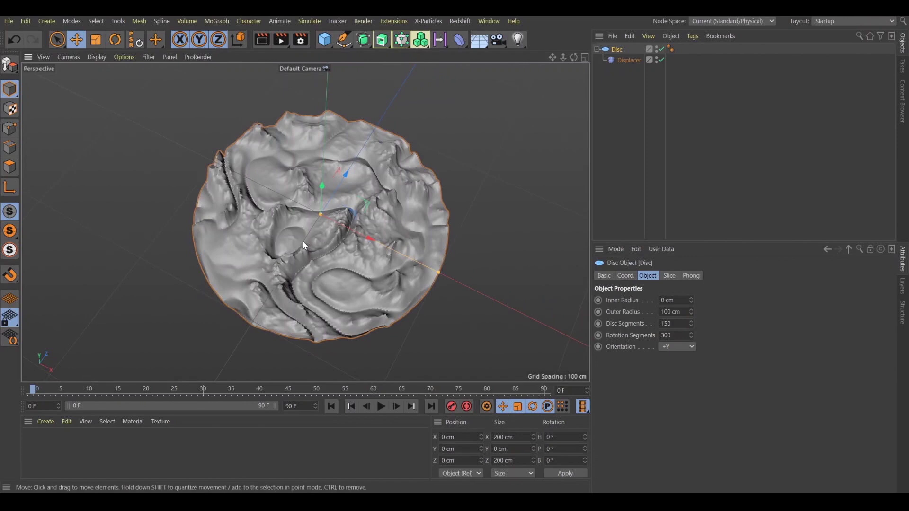
left_click_drag(367, 188, 361, 208, "alt")
scroll(354, 231, "up", 3)
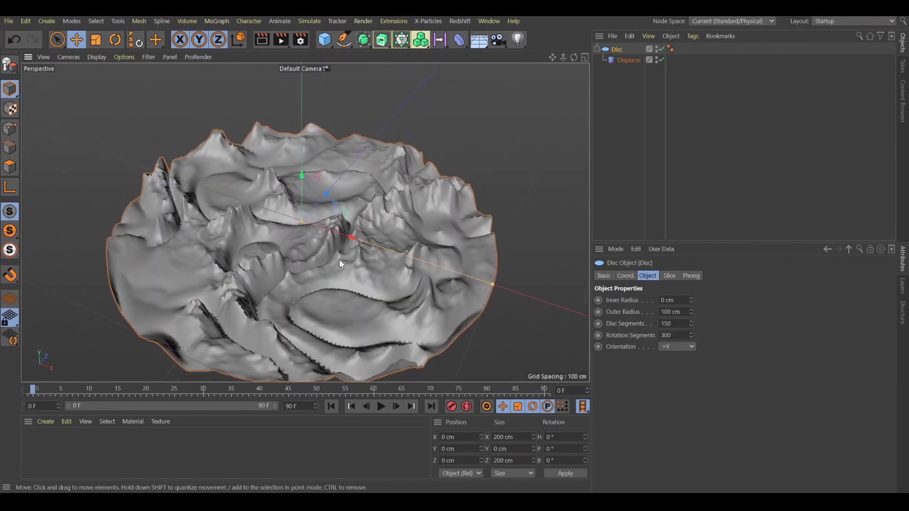
left_click_drag(328, 283, 348, 293, "alt")
Step: Add a Torus Field to the Displacer's falloff and scale it down in the viewport
left_click(635, 61)
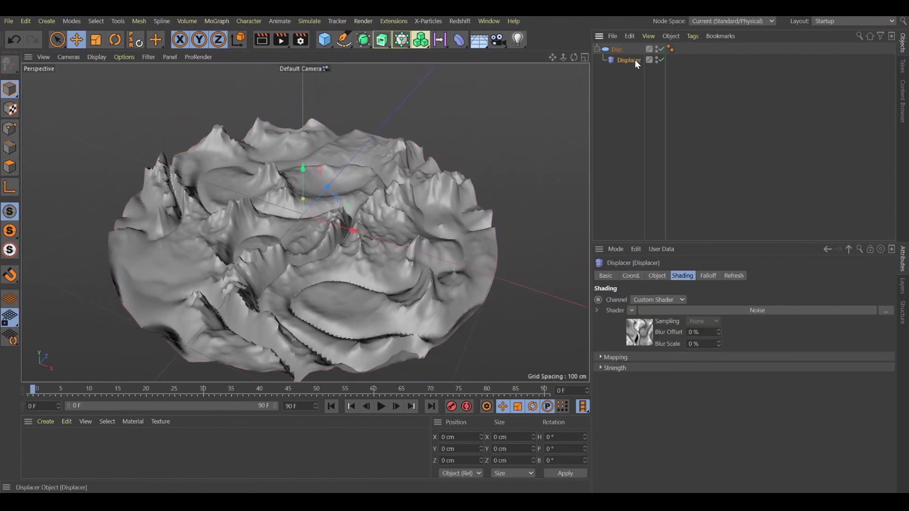
left_click(710, 275)
right_click(611, 331)
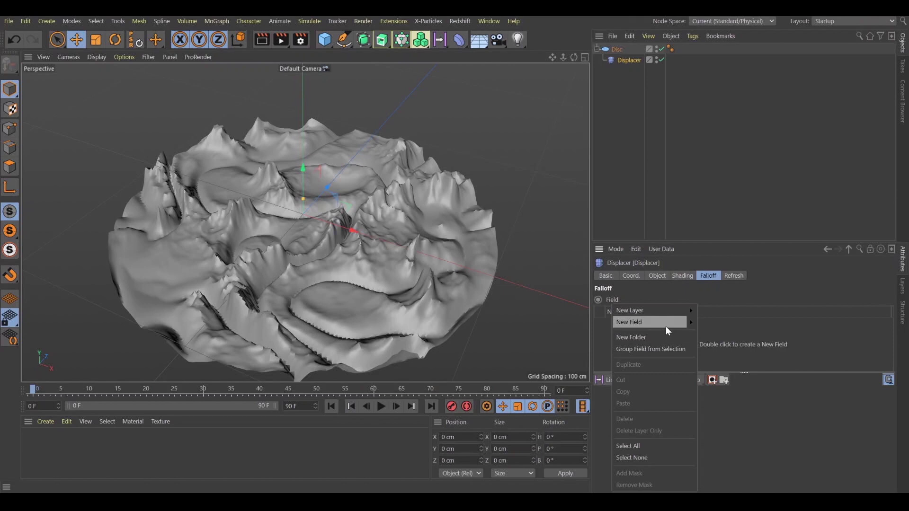
mouse_move(686, 321)
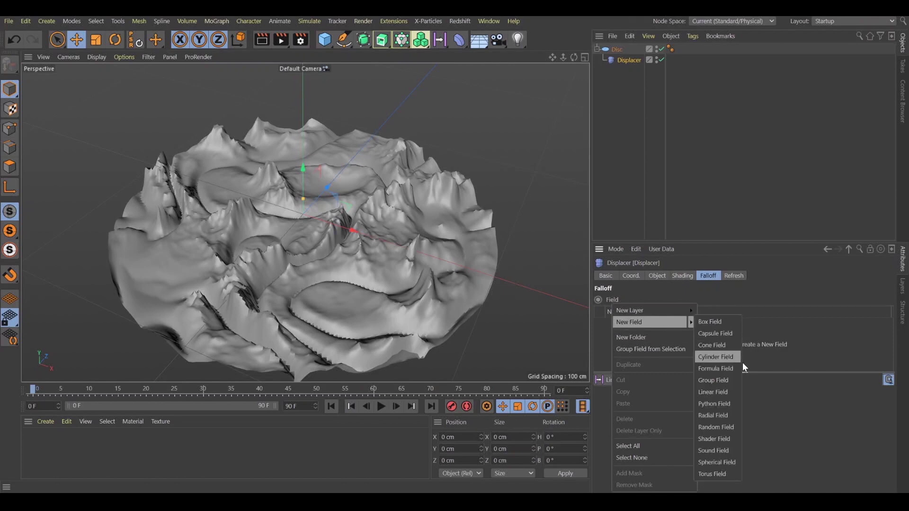
left_click(725, 473)
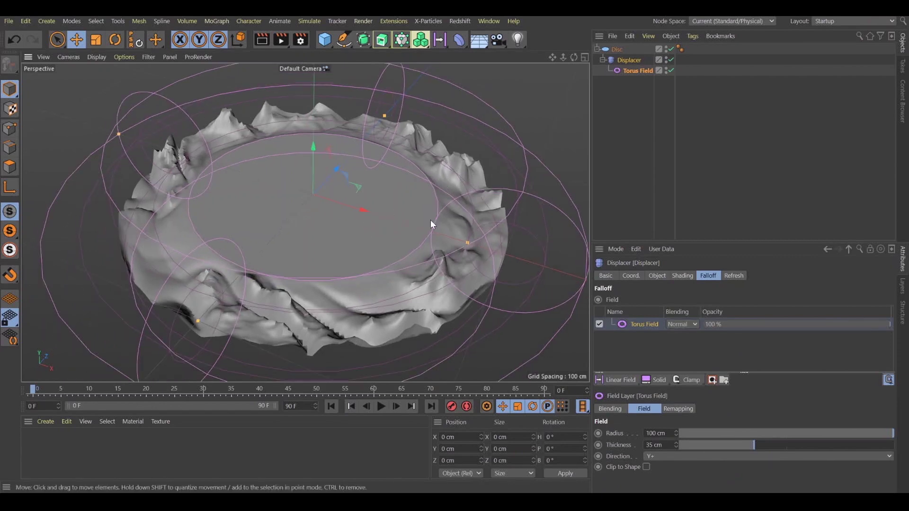
key("t")
left_click_drag(470, 156, 147, 369)
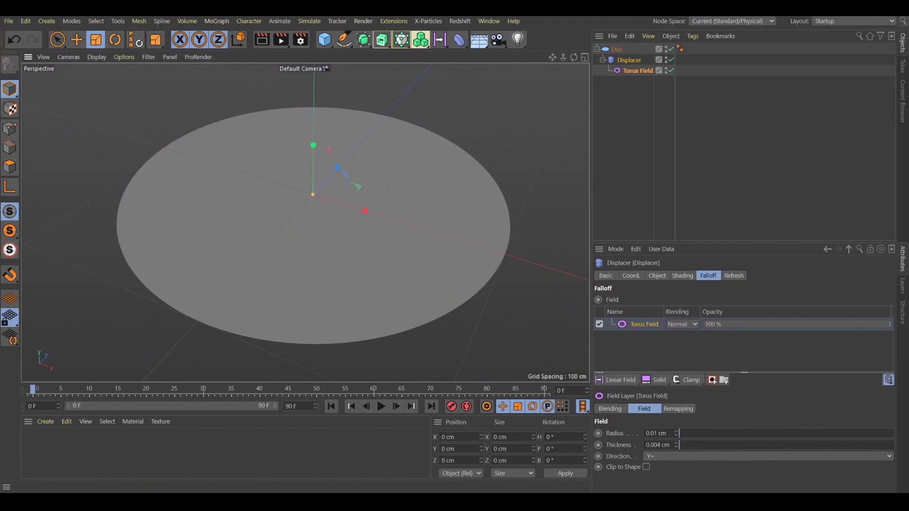
Step: Keyframe the Torus Field radius at 0 cm on frame 0
left_click(798, 97)
left_click(637, 70)
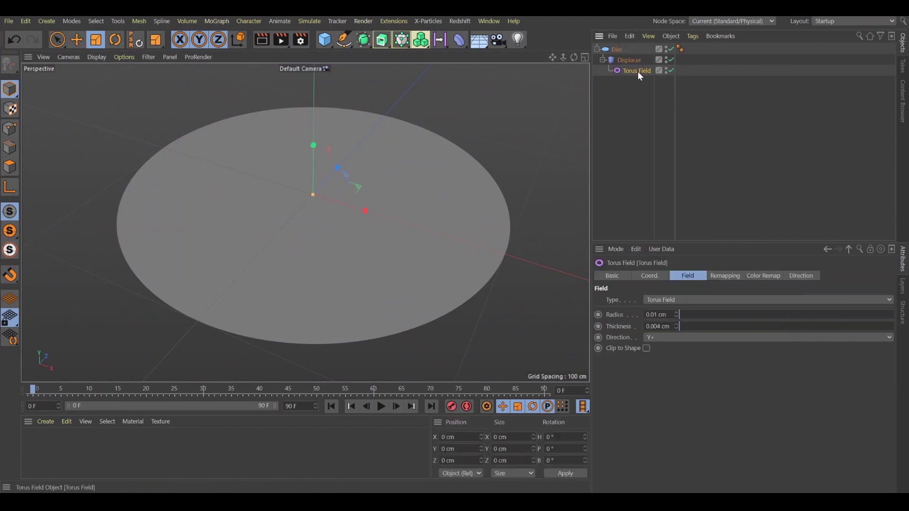
left_click(703, 96)
left_click(632, 71)
left_click(598, 315)
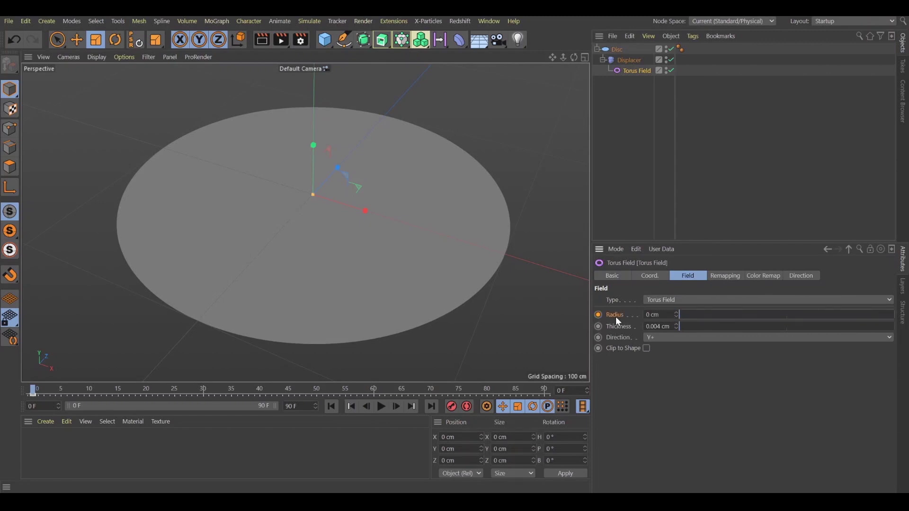
Step: At frame 30, set Thickness to 13 cm and keyframe a Radius of 118 cm
left_click(203, 389)
left_click_drag(689, 316, 777, 312)
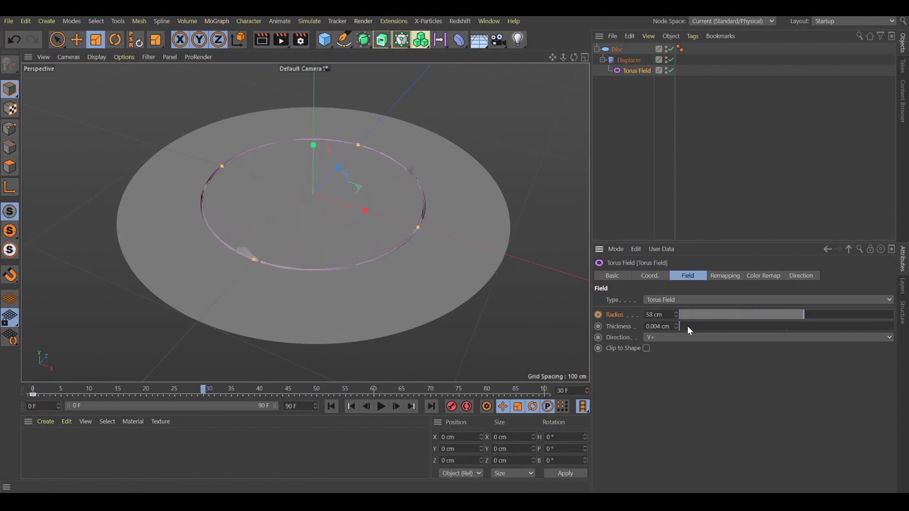
left_click_drag(688, 326, 706, 327)
left_click_drag(811, 311, 894, 312)
left_click_drag(676, 315, 676, 302)
left_click(598, 315, "ctrl")
Step: Slide the 118 cm radius keyframe to frame 50 and play back the growing ring
left_click_drag(202, 390, 7, 393)
left_click(381, 406)
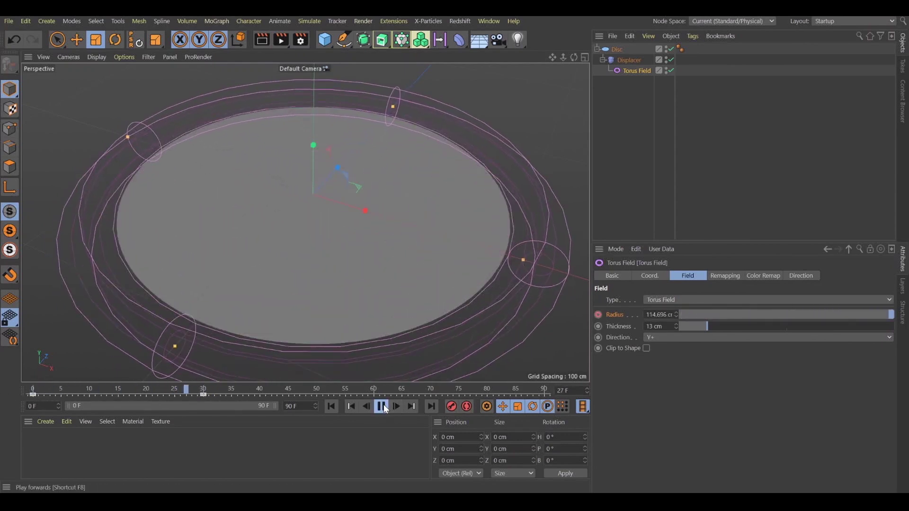
left_click(381, 406)
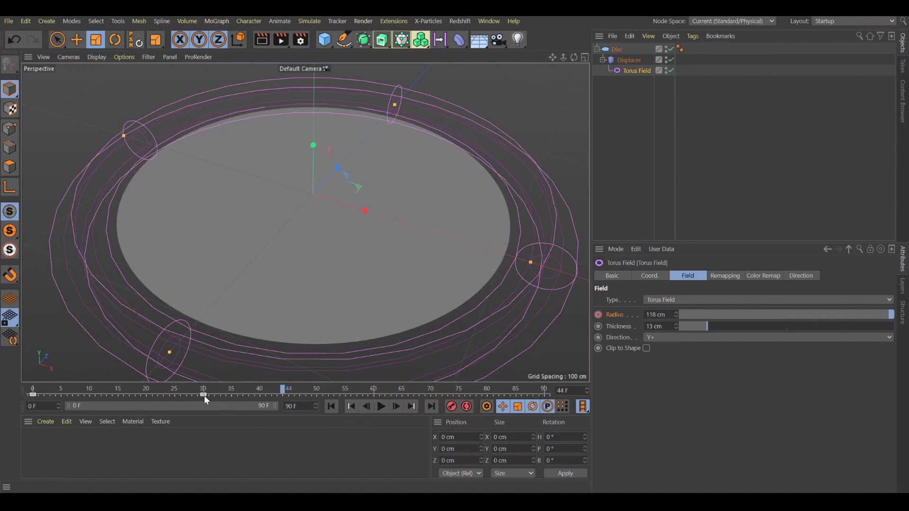
left_click_drag(204, 395, 32, 390)
left_click(637, 71)
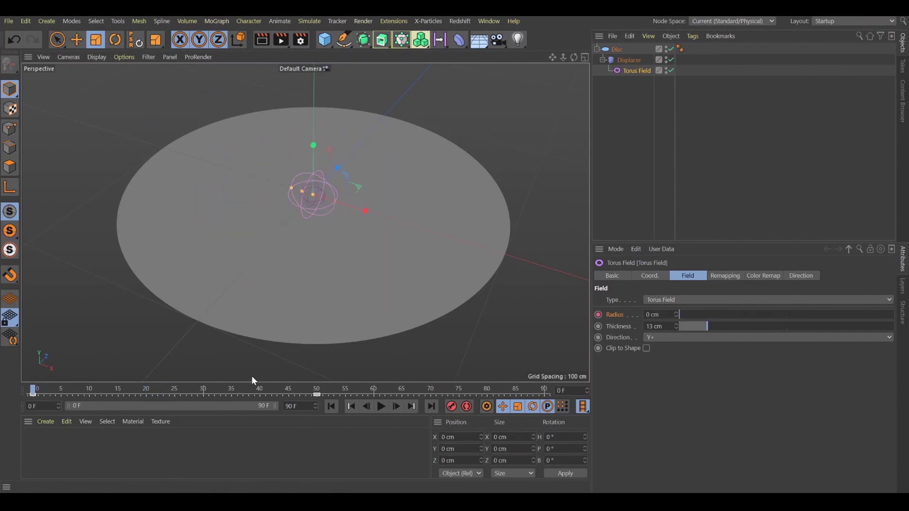
left_click(380, 406)
left_click(380, 408)
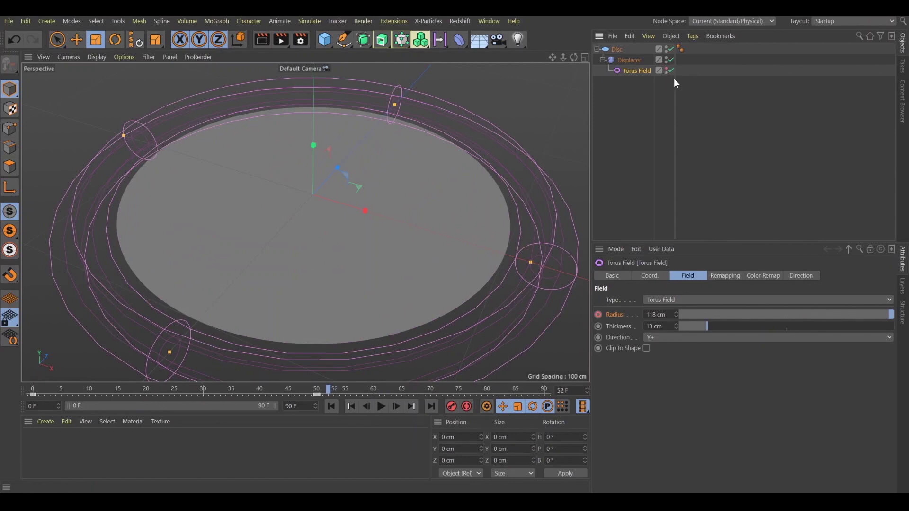
left_click(650, 80)
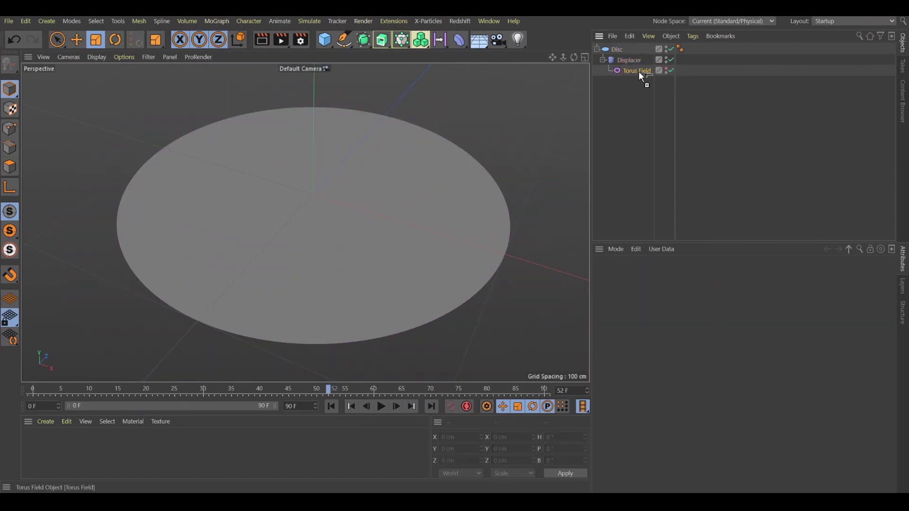
Step: Duplicate the Torus Field and add Torus Field.1 to the Displacer's field list
left_click_drag(637, 72, 636, 73, "ctrl")
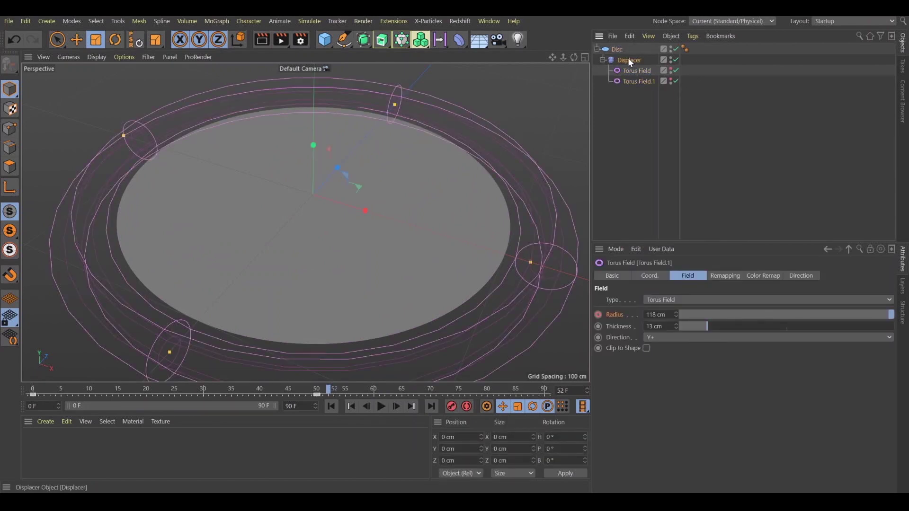
left_click(628, 60)
left_click_drag(634, 83, 676, 308)
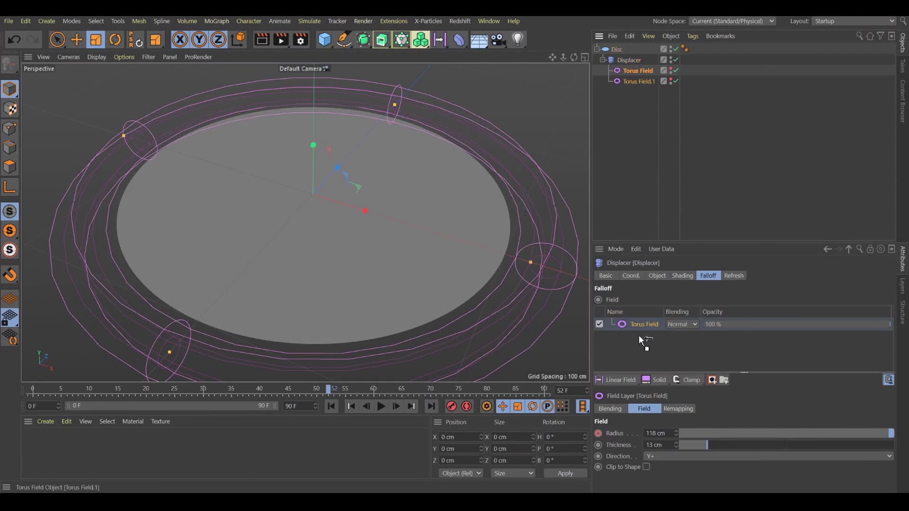
left_click_drag(639, 336, 639, 337)
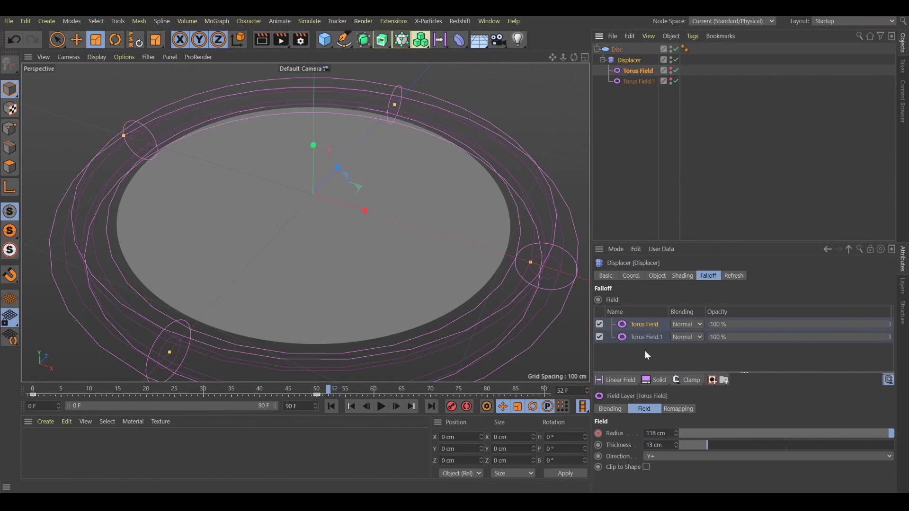
Step: Shift Torus Field.1's radius keyframes later and move its layer above Torus Field
left_click_drag(305, 391, 153, 374)
left_click(638, 82)
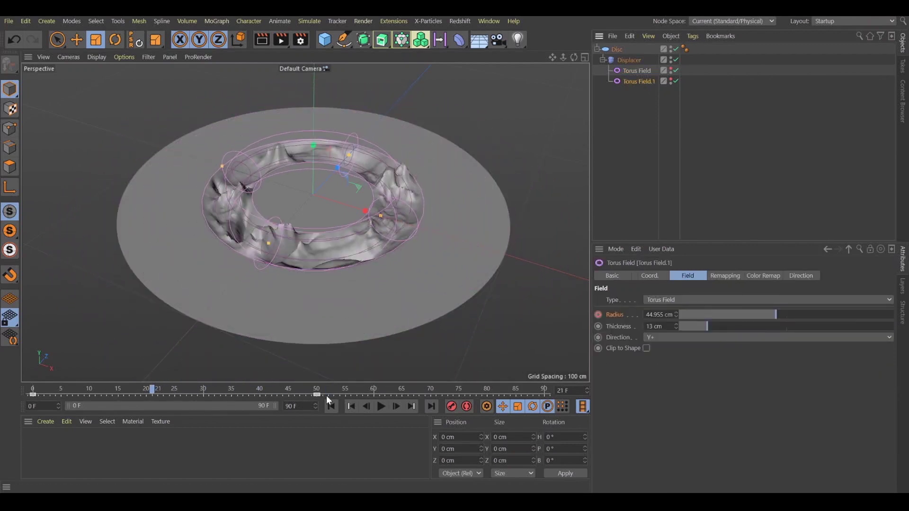
mouse_move(11, 400)
left_mouse_down()
mouse_move(121, 389)
mouse_move(28, 389)
mouse_move(214, 354)
left_mouse_up()
left_click(622, 61)
left_click(747, 324)
left_click(661, 353)
left_click_drag(651, 337, 657, 320)
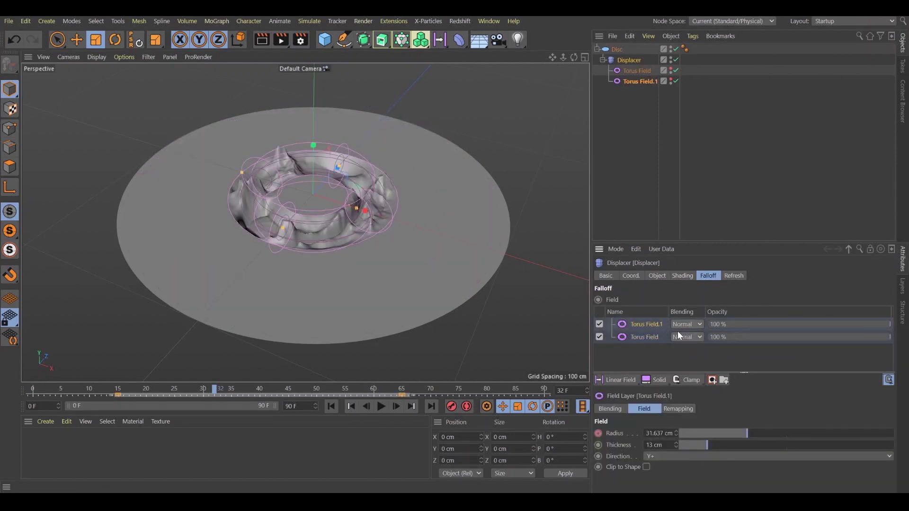
Step: Set Torus Field.1's blending mode to Add
left_click(688, 337)
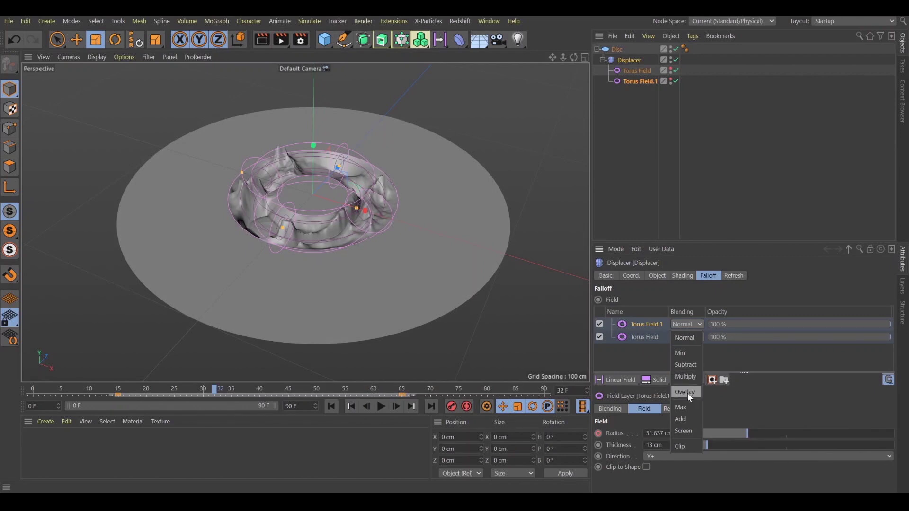
left_click(681, 419)
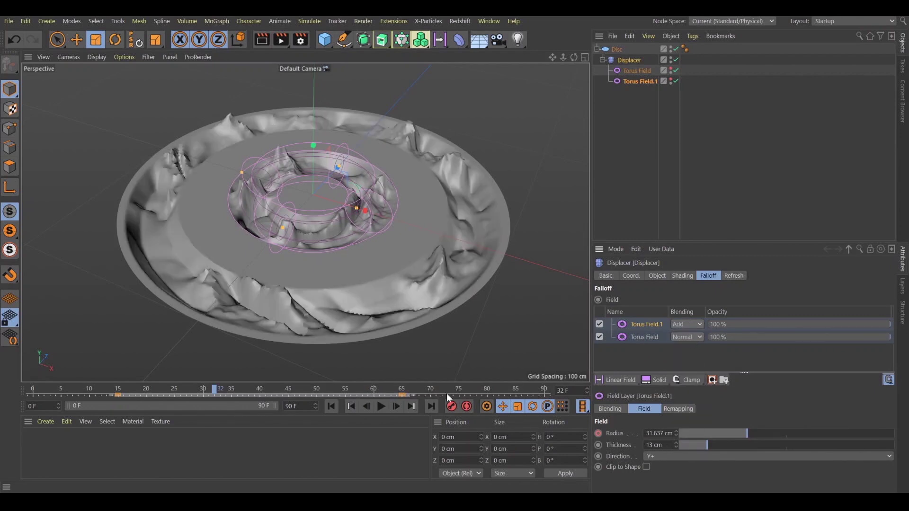
left_click_drag(291, 395, 194, 342)
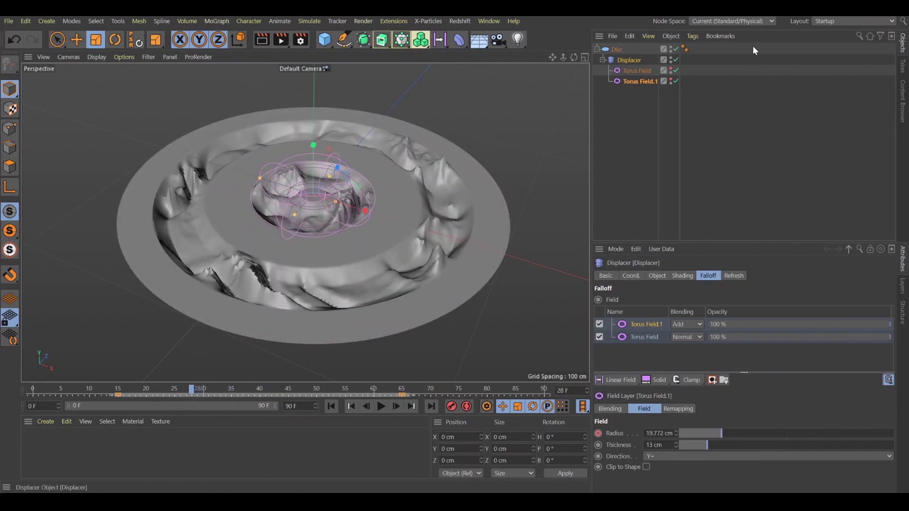
Step: Set Torus Field thickness to 19 cm and Torus Field.1 thickness to 11 cm
left_click(732, 113)
left_click(664, 83)
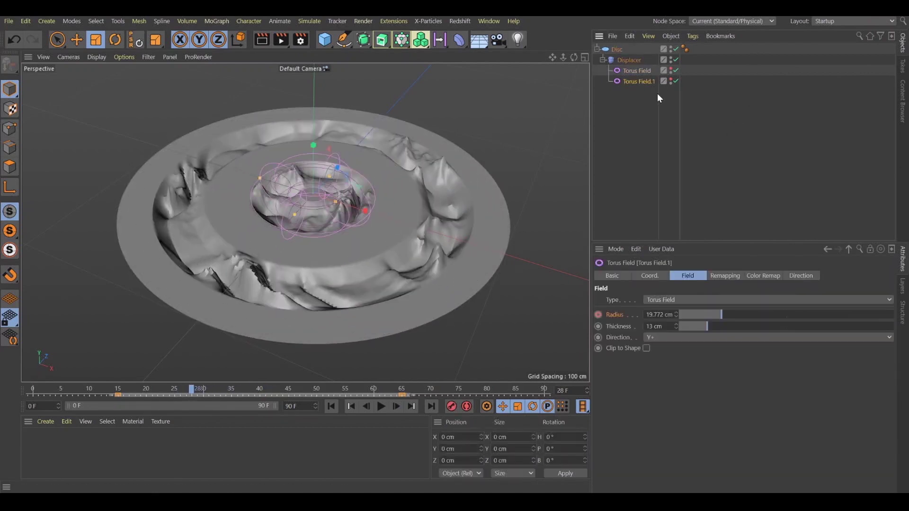
left_click_drag(720, 326, 727, 329)
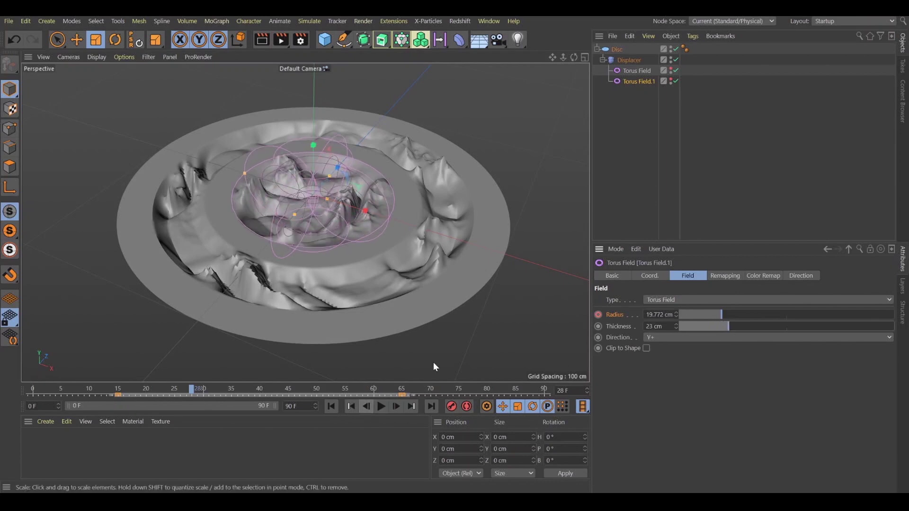
left_click(636, 70)
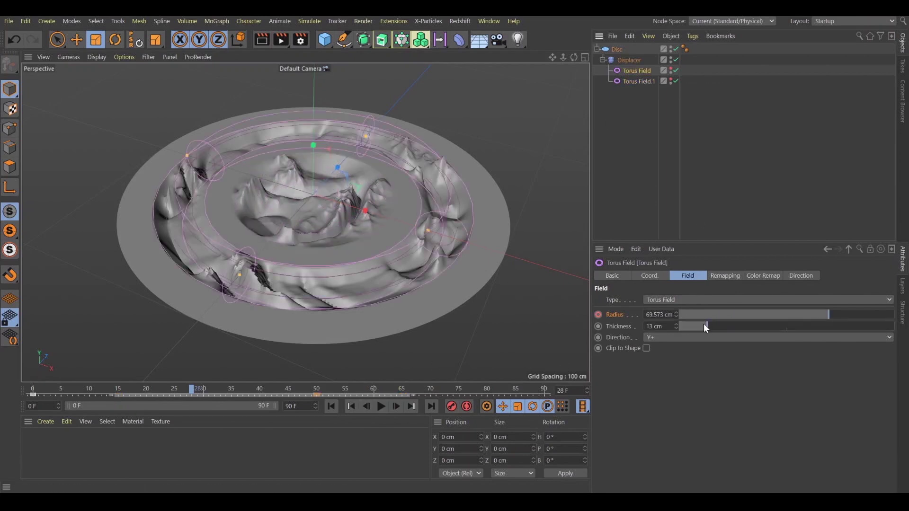
mouse_move(709, 328)
left_mouse_down()
mouse_move(720, 328)
mouse_move(703, 330)
left_mouse_up()
left_click(641, 84)
Step: Play the animation from the first frame to check the two expanding rings
left_click_drag(175, 391, 276, 361)
key("shift+f")
left_click(381, 406)
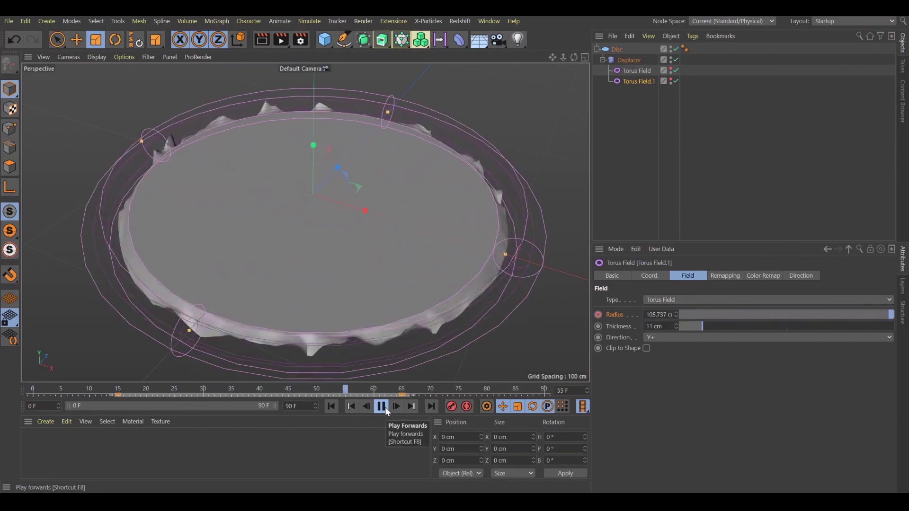
left_click(381, 406)
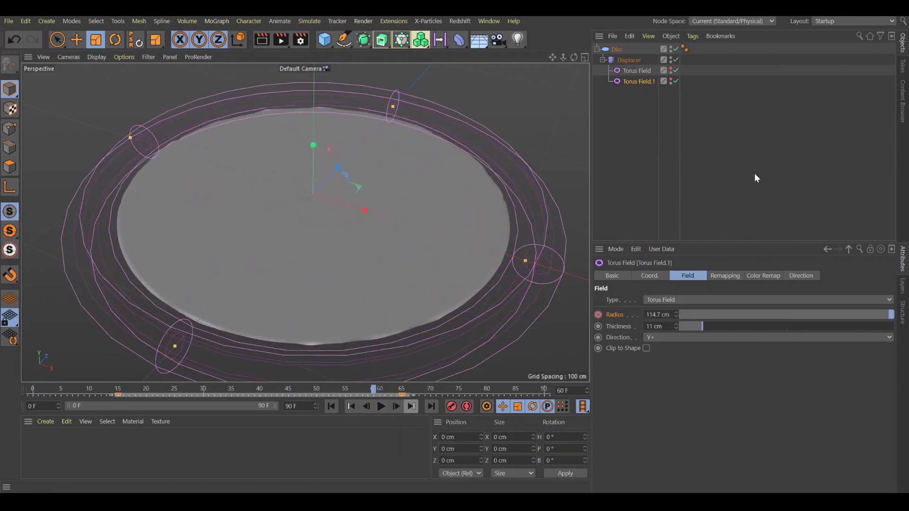
Step: Make the Disc editable and bake it to an Alembic file in the Документы folder
left_click(625, 61)
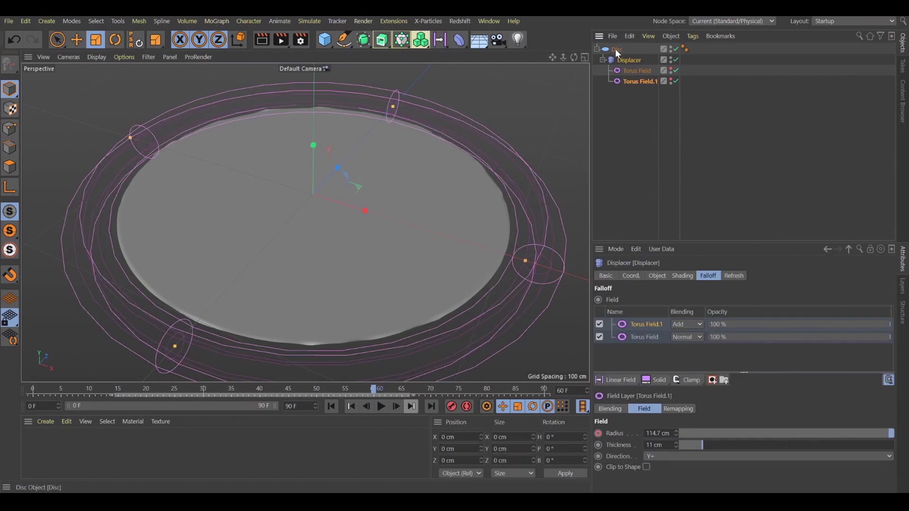
left_click(614, 50)
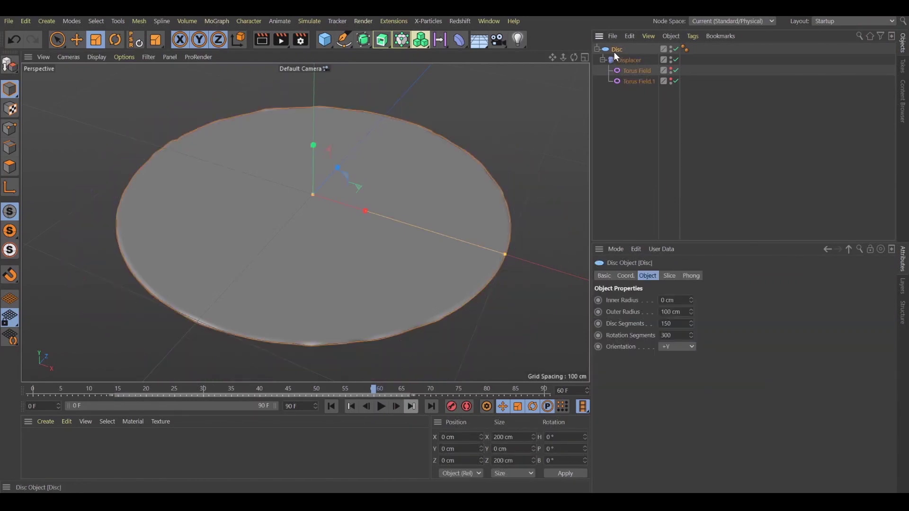
key("c")
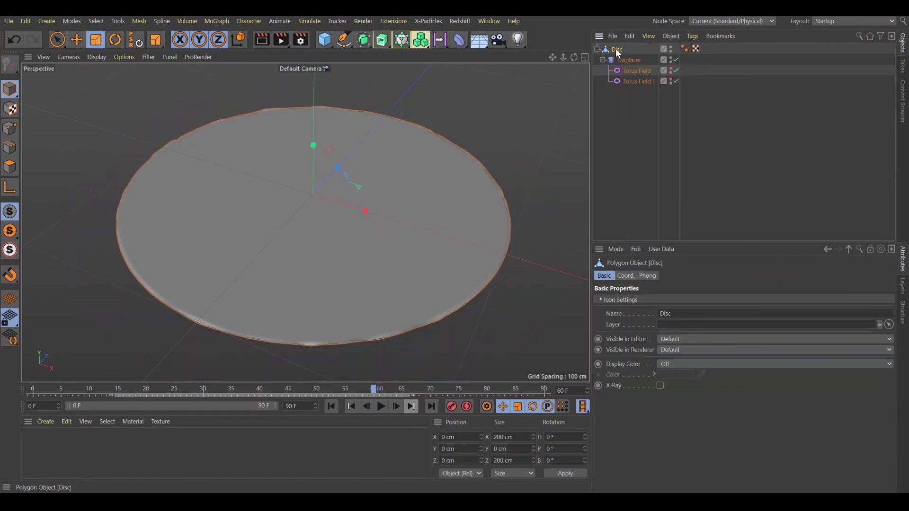
right_click(615, 49)
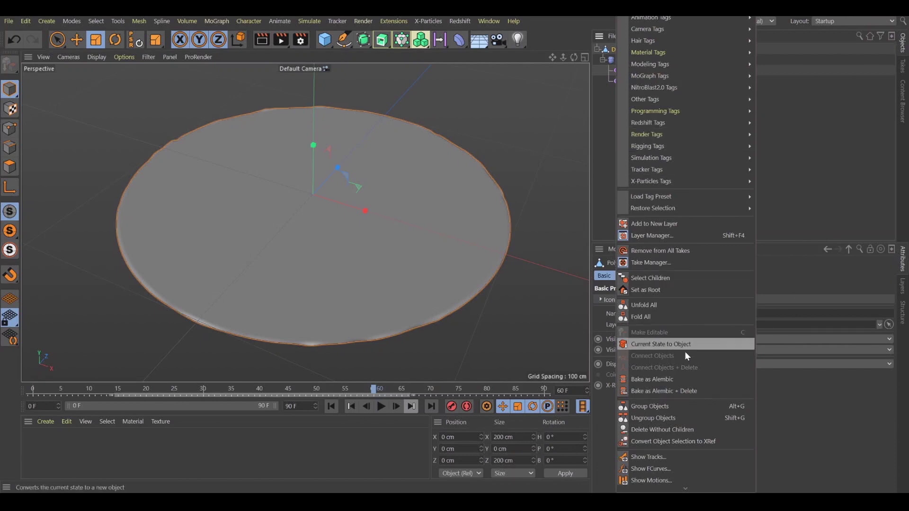
left_click(654, 381)
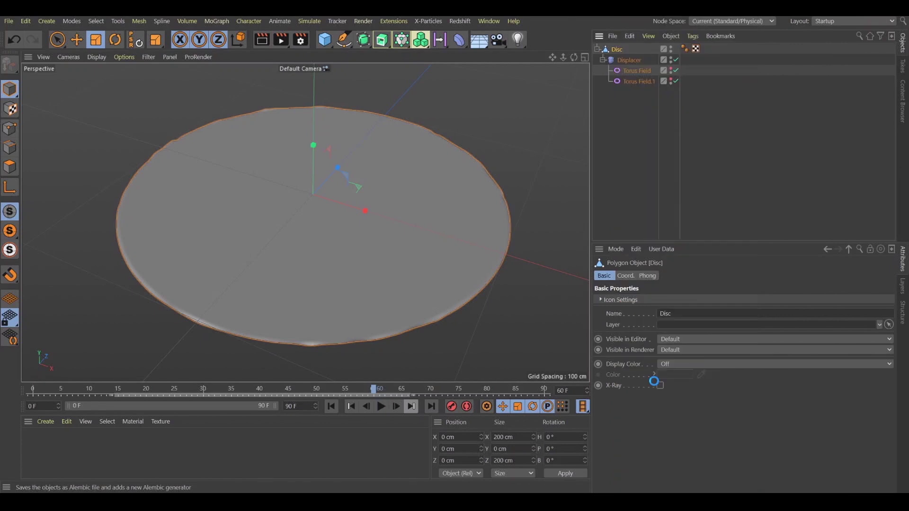
double_click(426, 217)
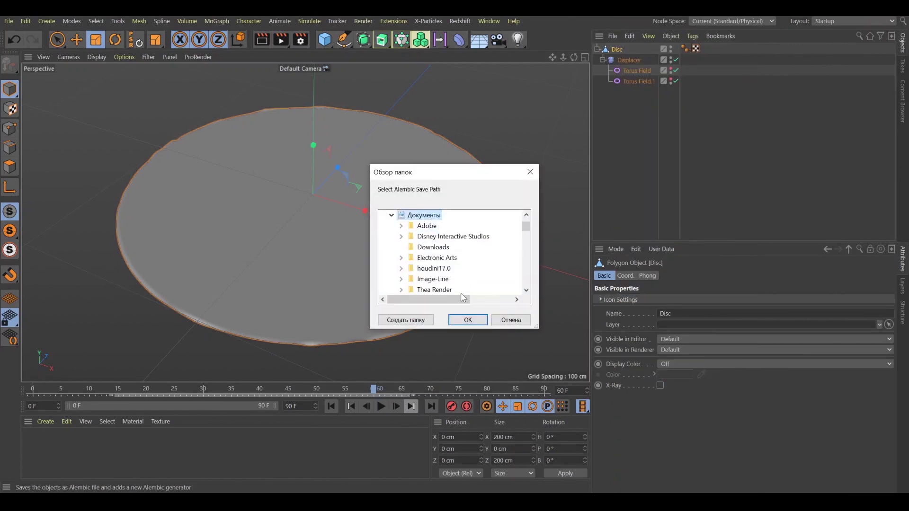
left_click(466, 320)
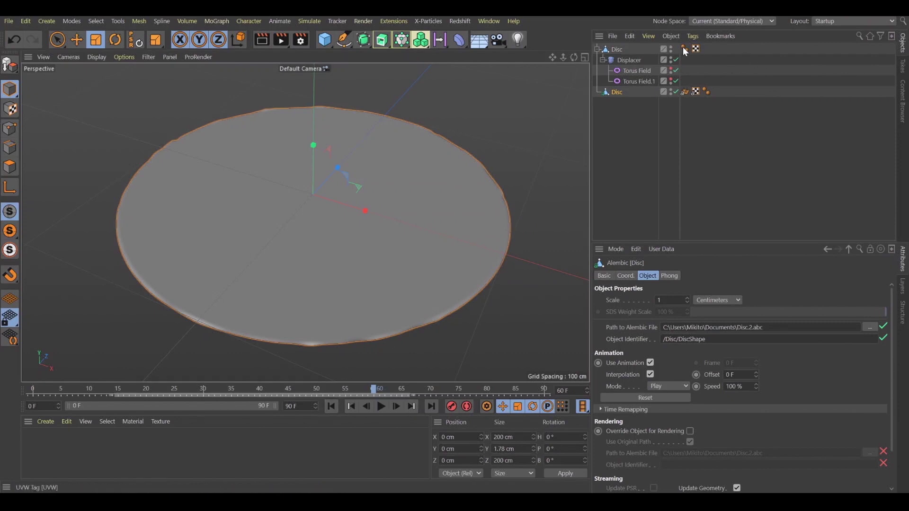
Step: Disable the Displacer and both Torus Fields, then play the baked Alembic animation
left_click_drag(675, 60, 680, 75)
left_click(83, 391)
left_click_drag(83, 391, 32, 391)
left_click(381, 407)
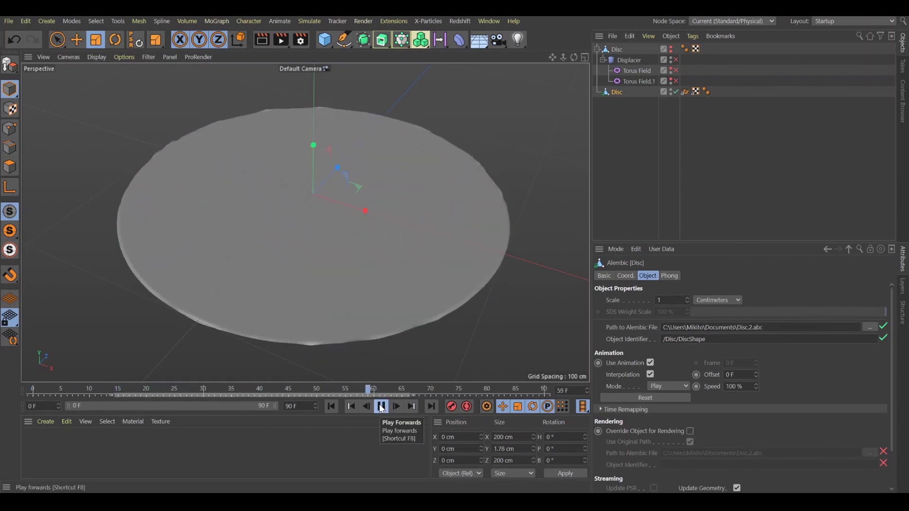
left_click(381, 406)
left_click_drag(411, 393, 186, 402)
Step: Add a Jiggle deformer under the Alembic Disc with Strength 200 %
left_click_drag(458, 40, 615, 93)
left_click(617, 103)
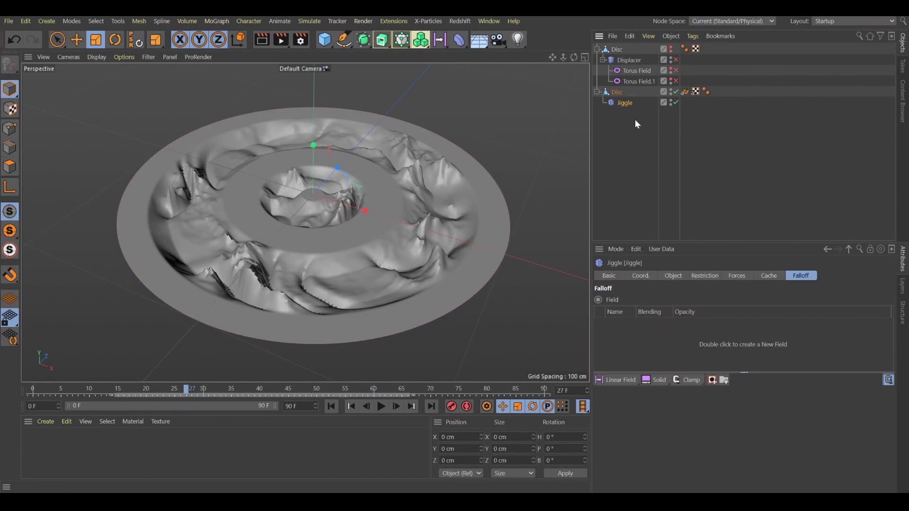
left_click(675, 276)
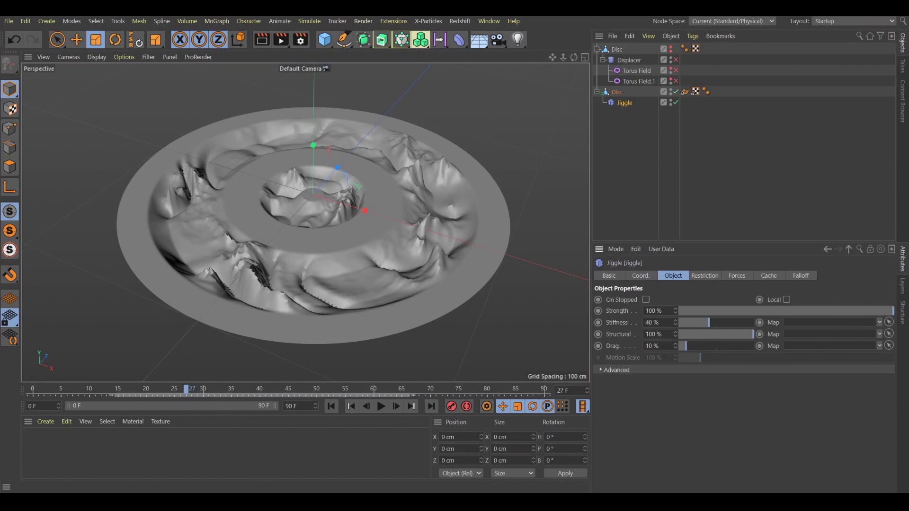
double_click(653, 310)
type("200")
key("Return")
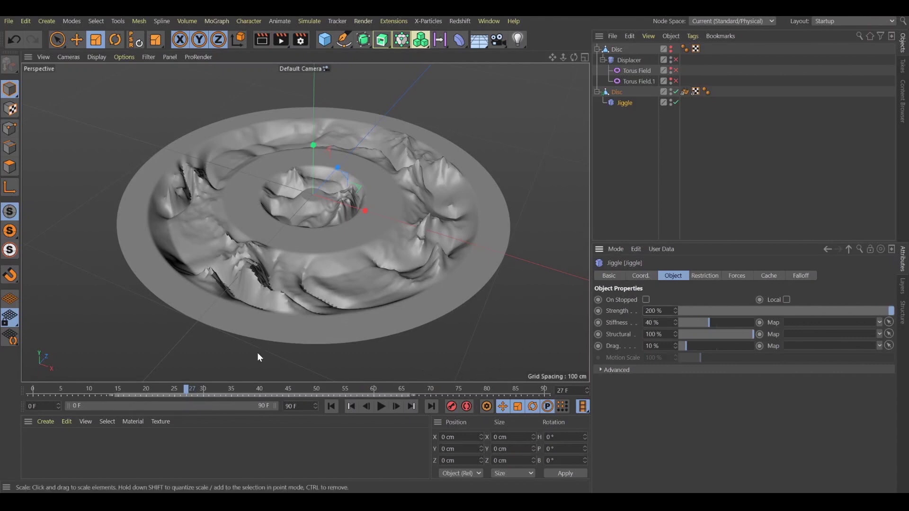
Step: Play the animation from the first frame to preview the wobble, stopping at frame 44
key("shift+f")
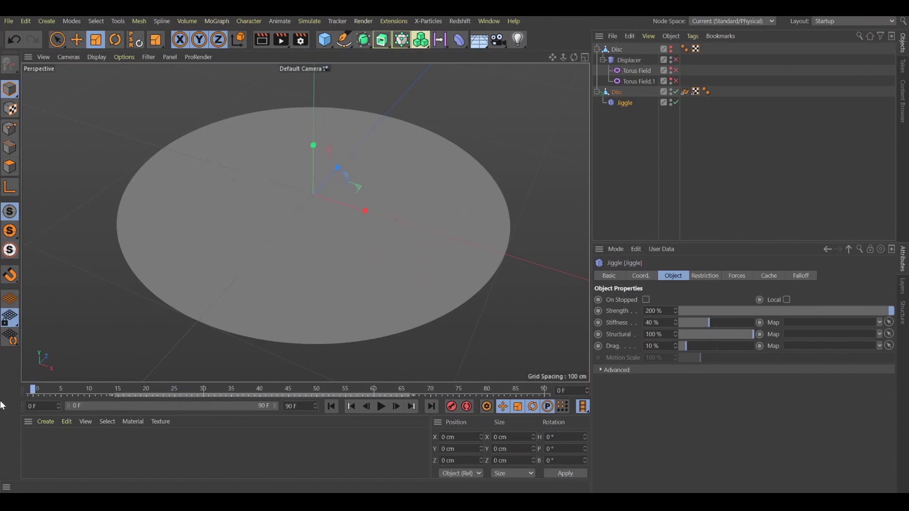
left_click(381, 406)
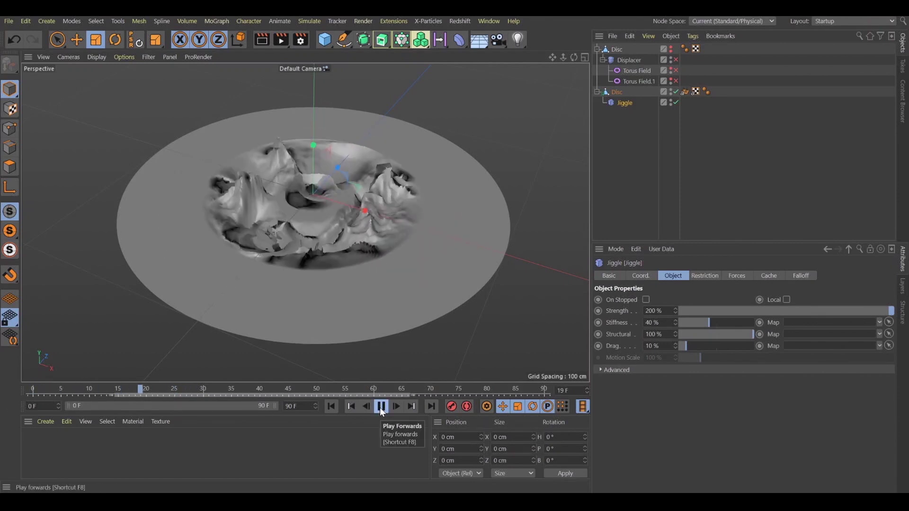
left_click(381, 407)
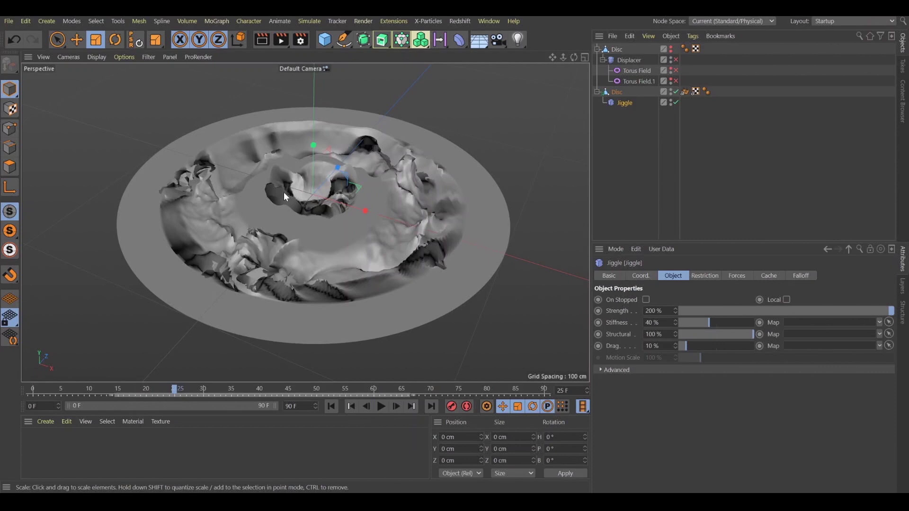
left_click(383, 407)
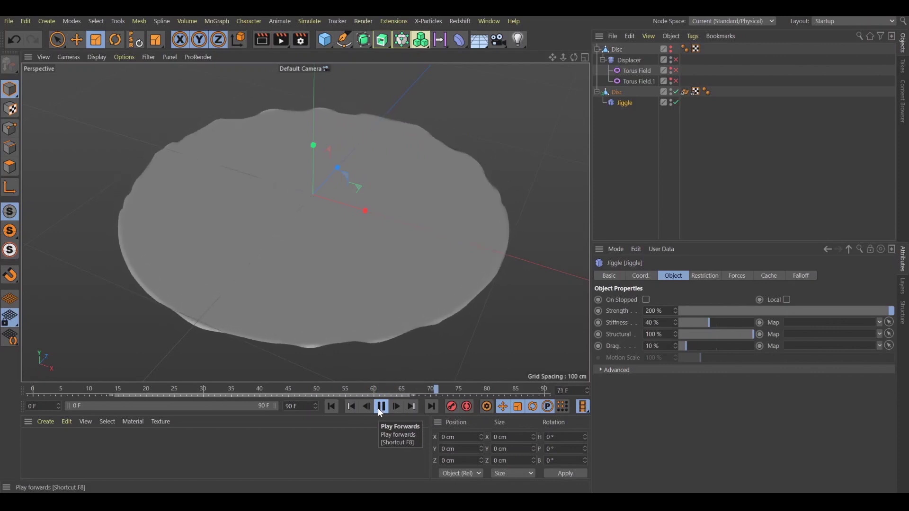
left_click(381, 407)
left_click(379, 410)
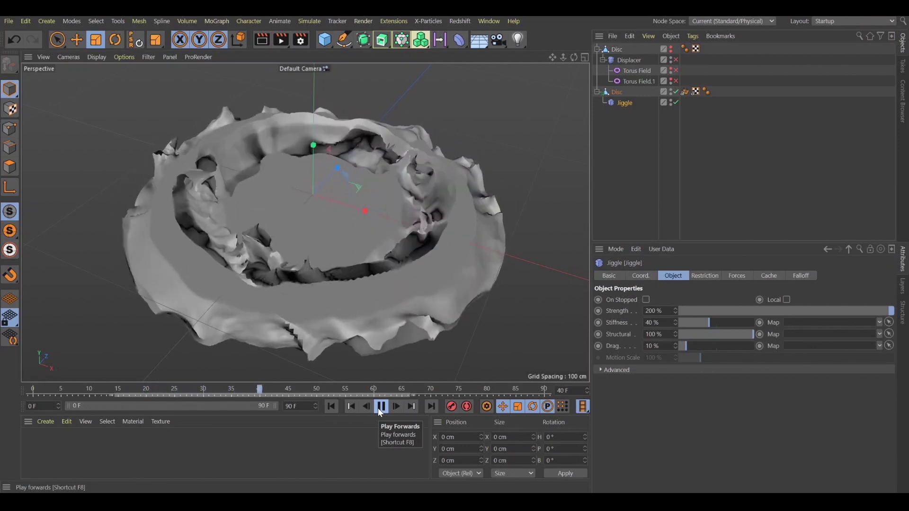
left_click(381, 407)
Step: From the first frame, bake the jiggled Disc as an Alembic file
left_click(650, 130)
left_click(622, 93)
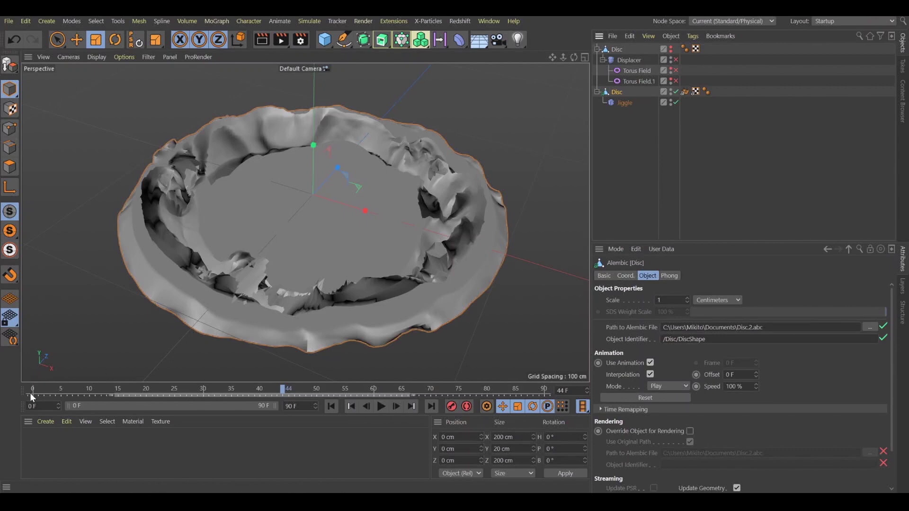
left_click(30, 390)
right_click(612, 97)
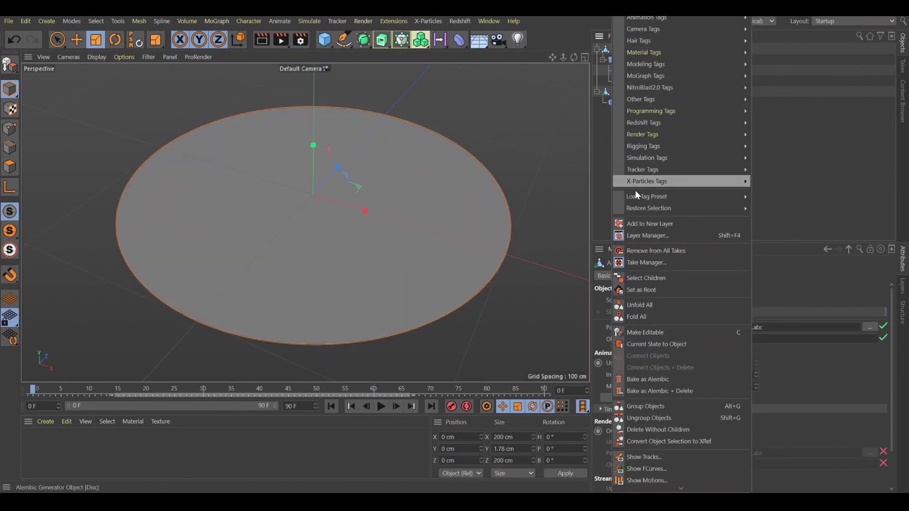
left_click(648, 378)
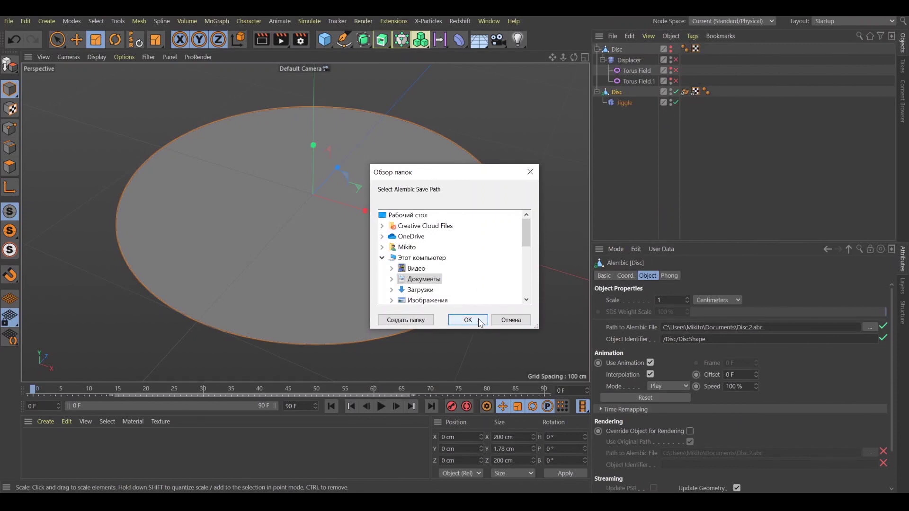
left_click(468, 320)
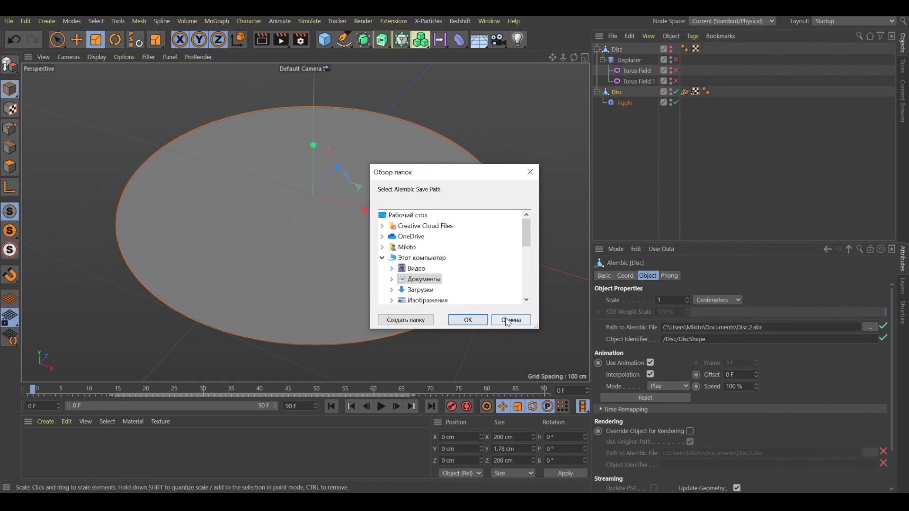
Step: Rename the disc to Disc_1 and bake it as an Alembic file
double_click(618, 92)
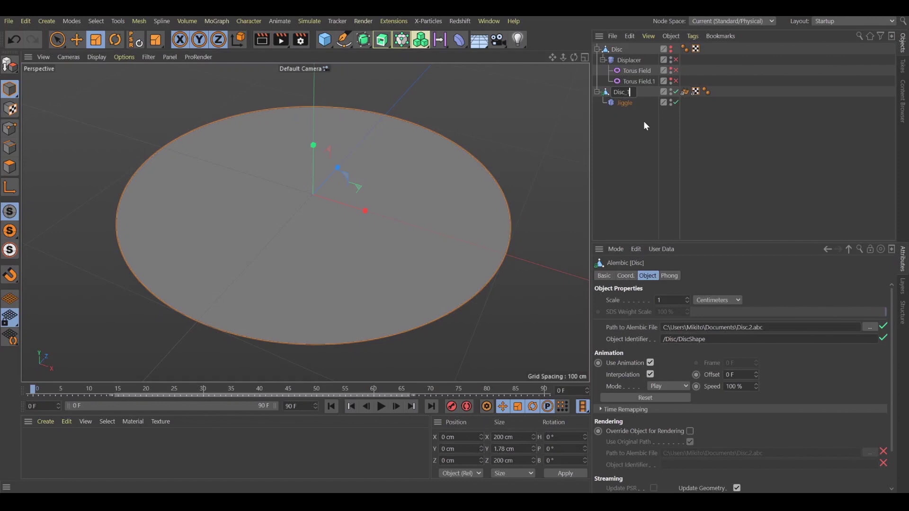
key("Return")
right_click(622, 92)
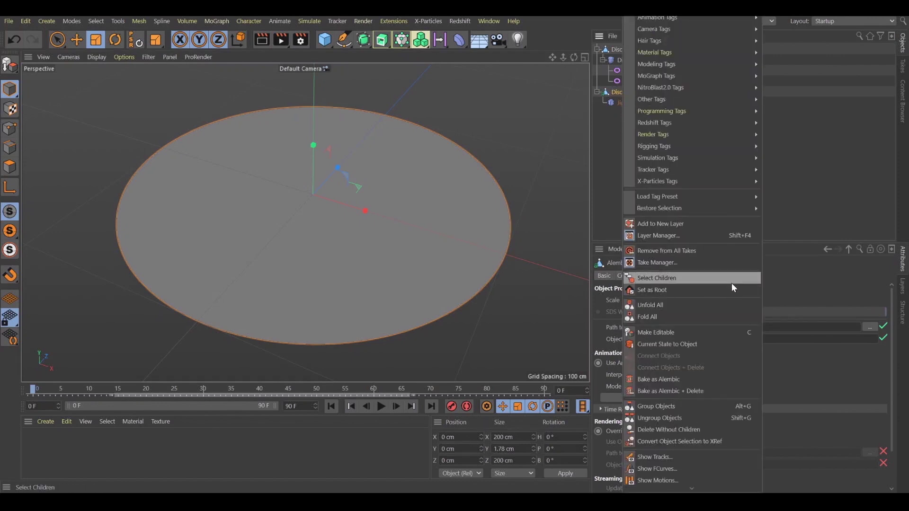
left_click(681, 374)
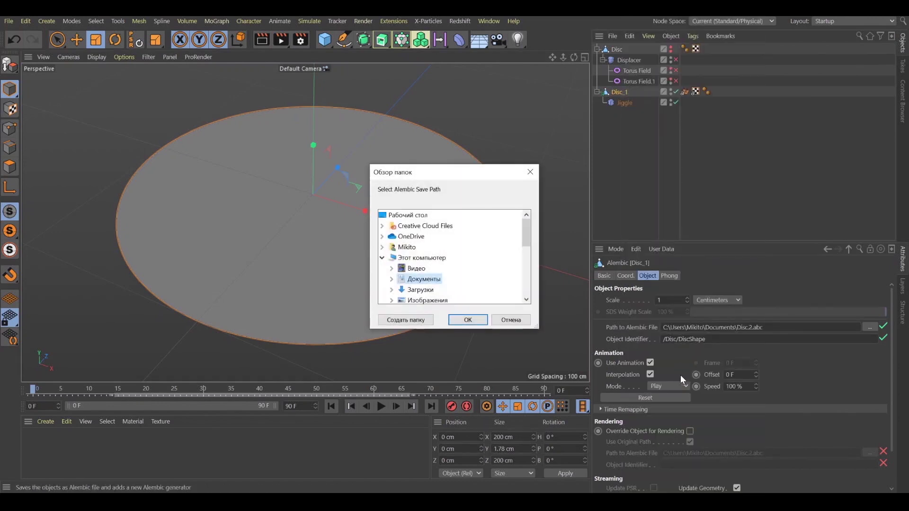
left_click(467, 321)
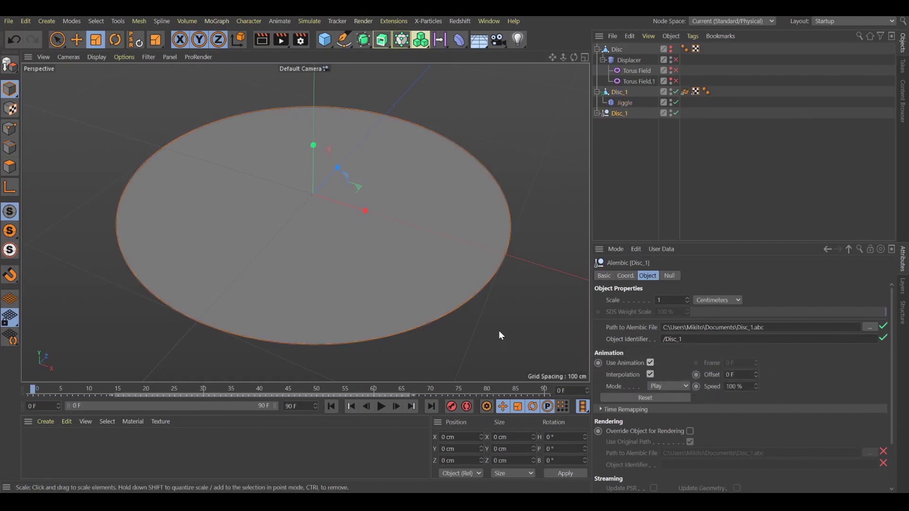
Step: Expand the new Alembic Disc_1 and disable the source Disc_1 and its Jiggle
left_click(596, 113)
left_click(720, 119)
left_click_drag(676, 92, 676, 102)
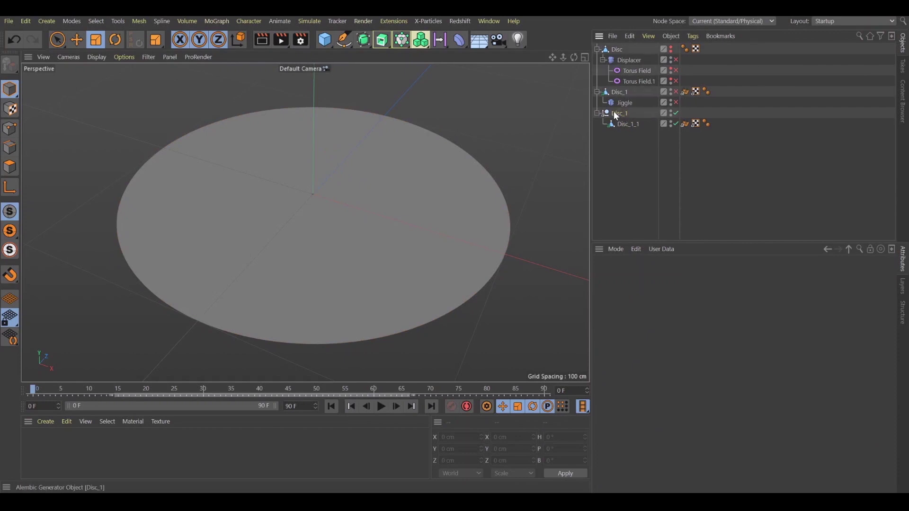
Step: Delete the Alembic parent so Disc_1_1 stands alone, then preview the baked jiggle
left_click(622, 124)
left_click(615, 113)
key("Delete")
left_click(380, 407)
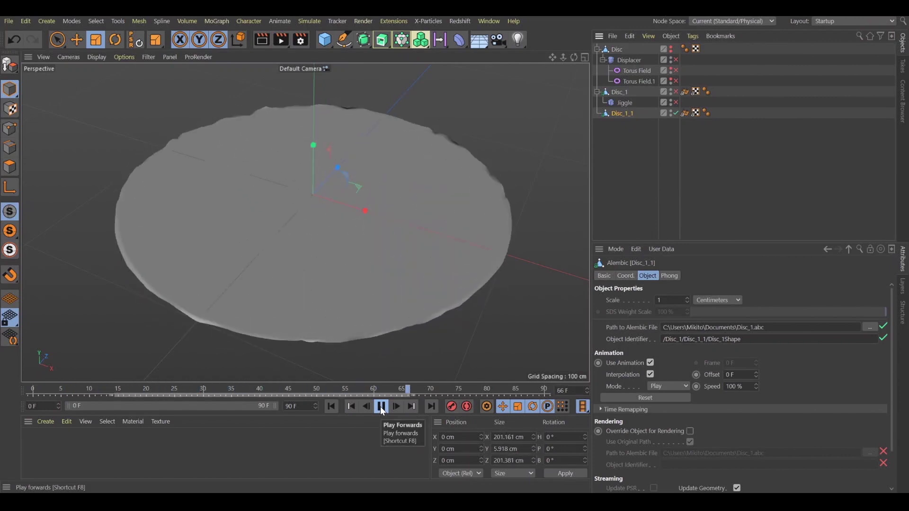
left_click(381, 407)
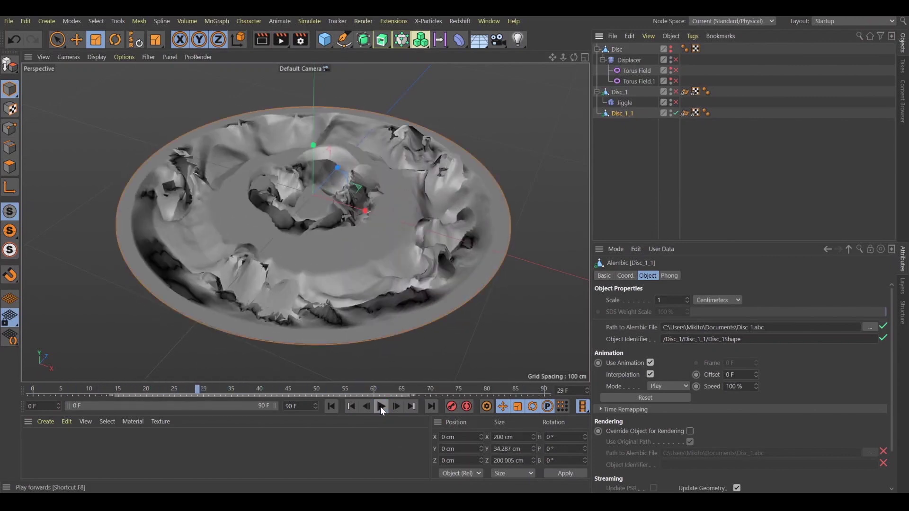
Step: Wrap Disc_1_1 in a Subdivision Surface with editor subdivision 1, viewing it from above
left_click(367, 45)
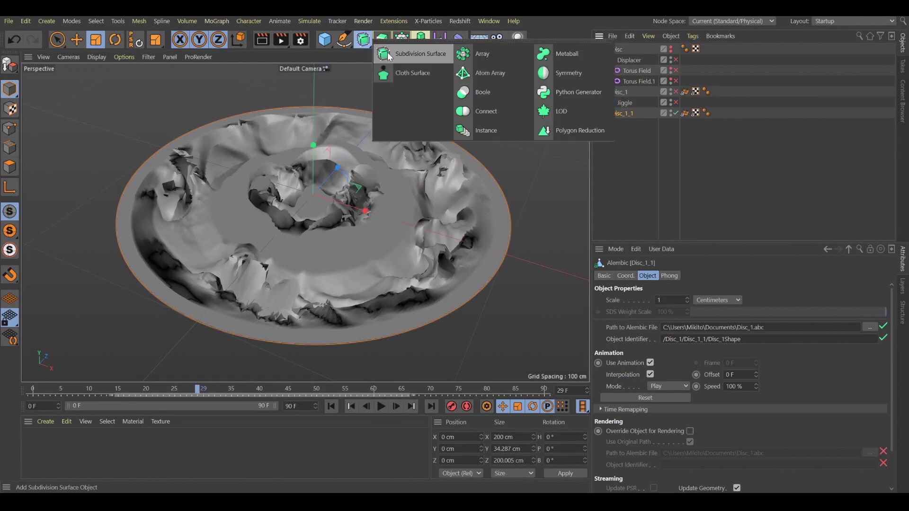
left_click(426, 54, "alt")
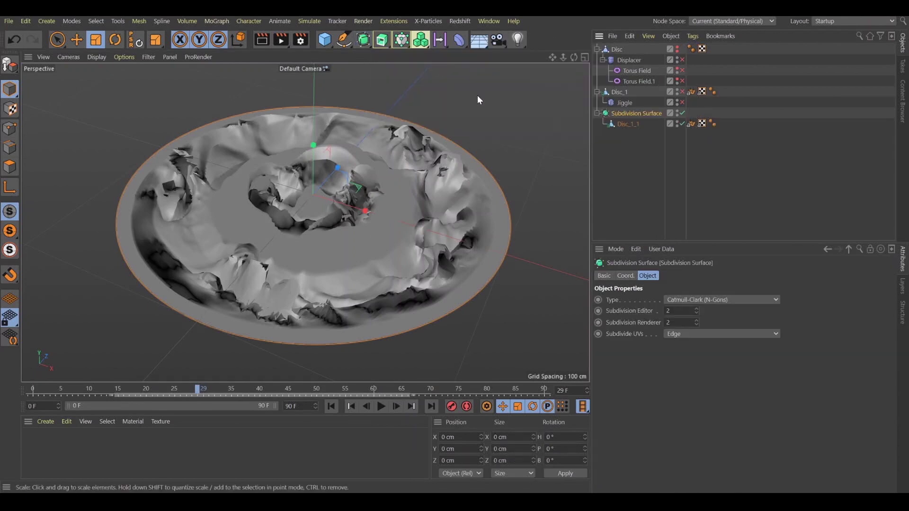
left_click(708, 186)
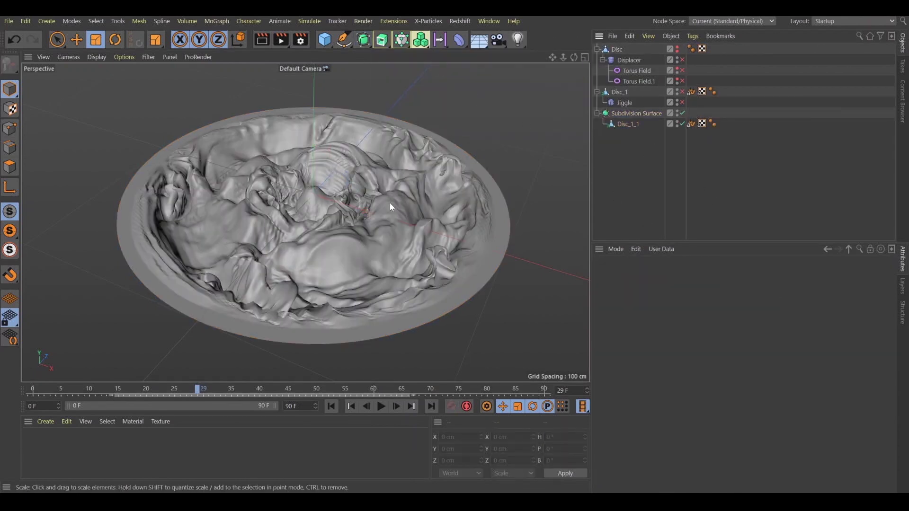
left_click(638, 113)
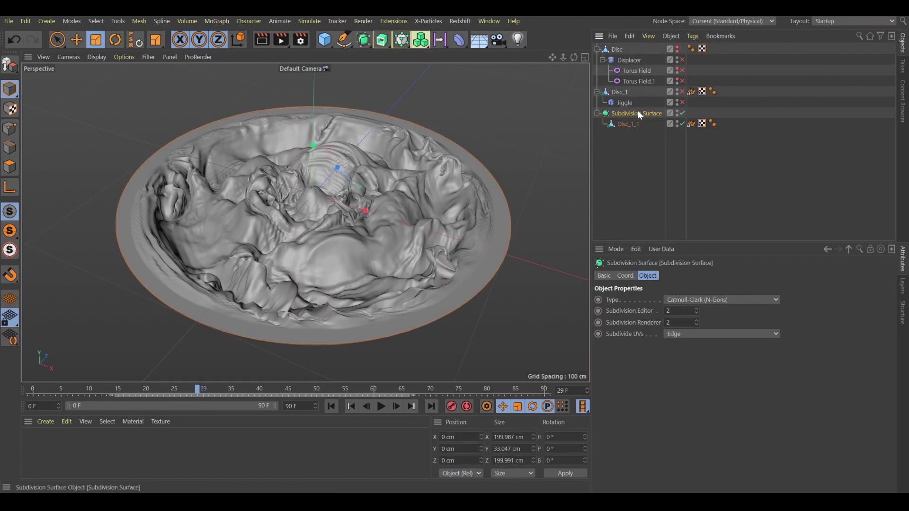
left_click(697, 313)
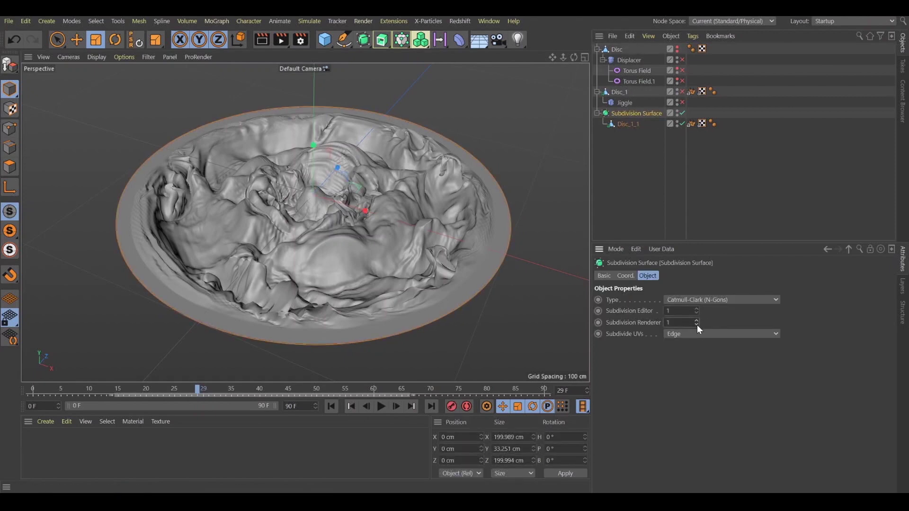
left_click(570, 158)
left_click_drag(428, 227, 333, 198, "alt")
scroll(331, 196, "up", 4)
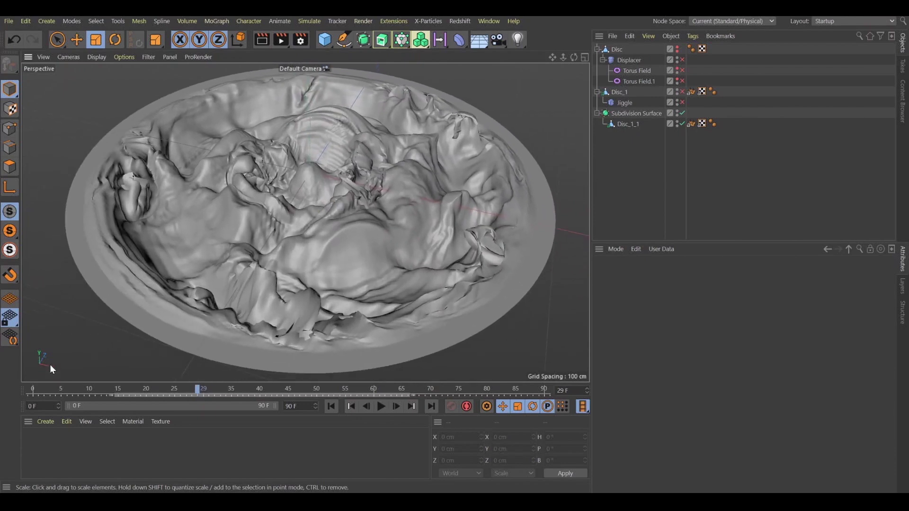
Step: Create a Redshift RS Material and apply it to the subdivided disc
left_click(43, 422)
mouse_move(124, 326)
mouse_move(192, 326)
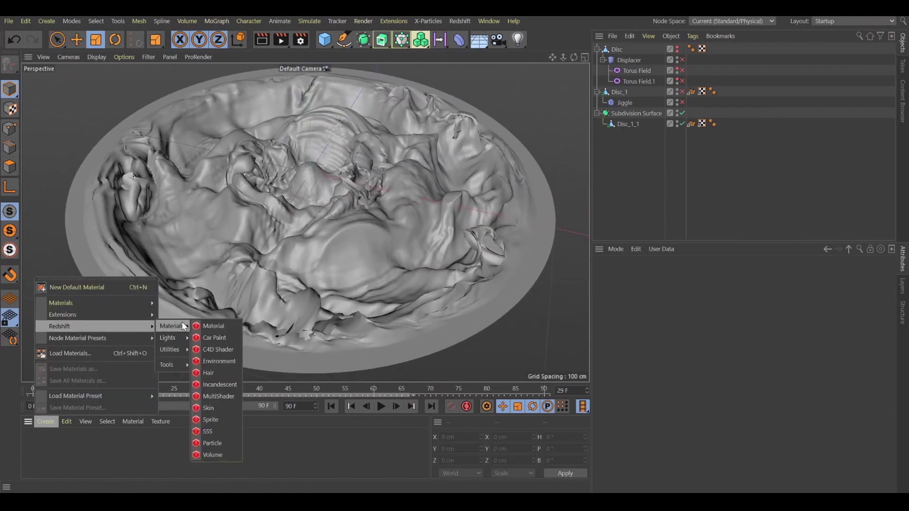
left_click(221, 325)
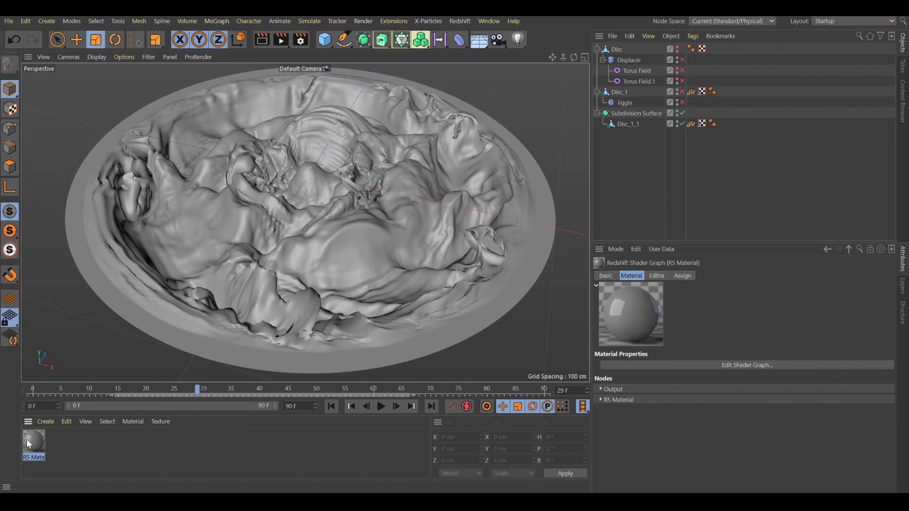
left_click_drag(27, 437, 630, 115)
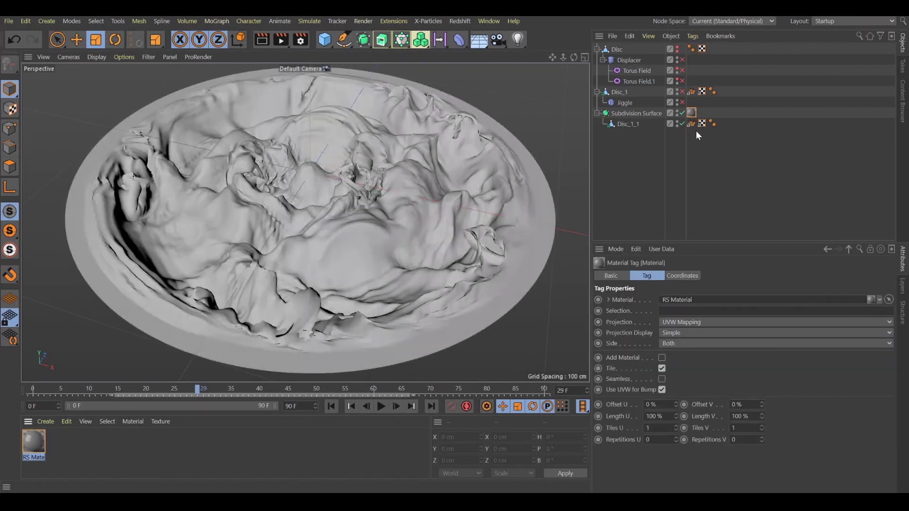
Step: Set the RS Material's preset to Copper in the Shader Graph
double_click(33, 441)
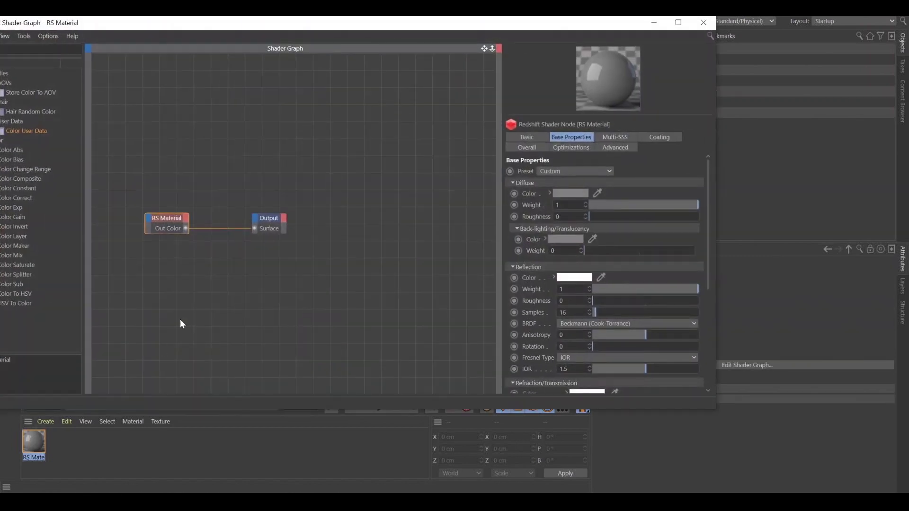
left_click(567, 174)
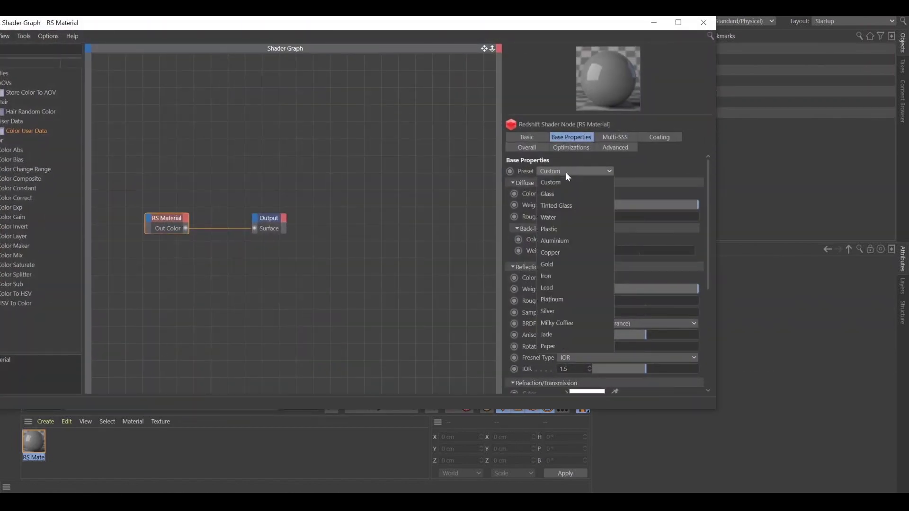
left_click(567, 249)
left_click(654, 24)
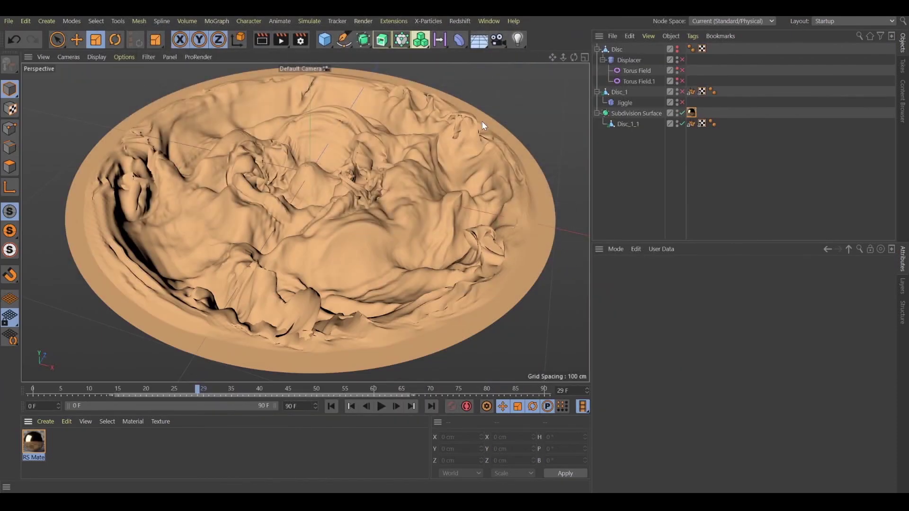
Step: Open Redshift RenderView, start the IPR render, and position and zoom the render window
left_click(457, 21)
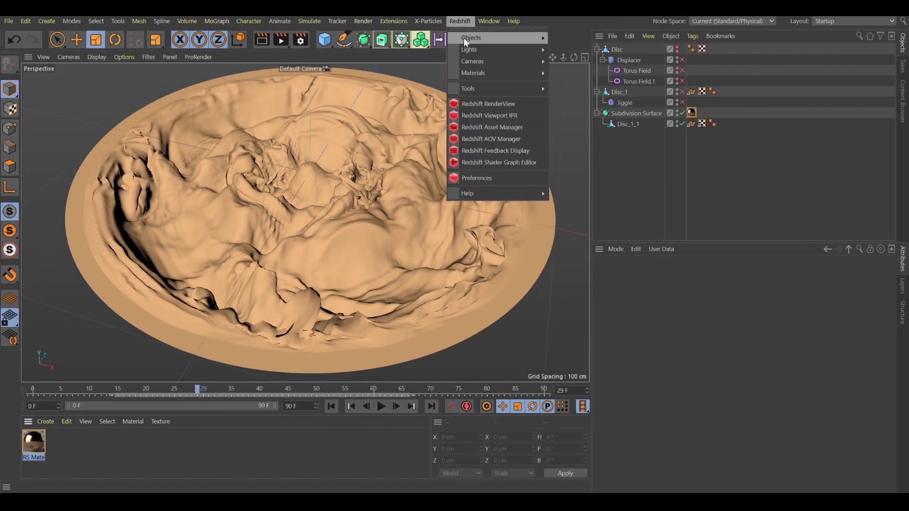
left_click(499, 104)
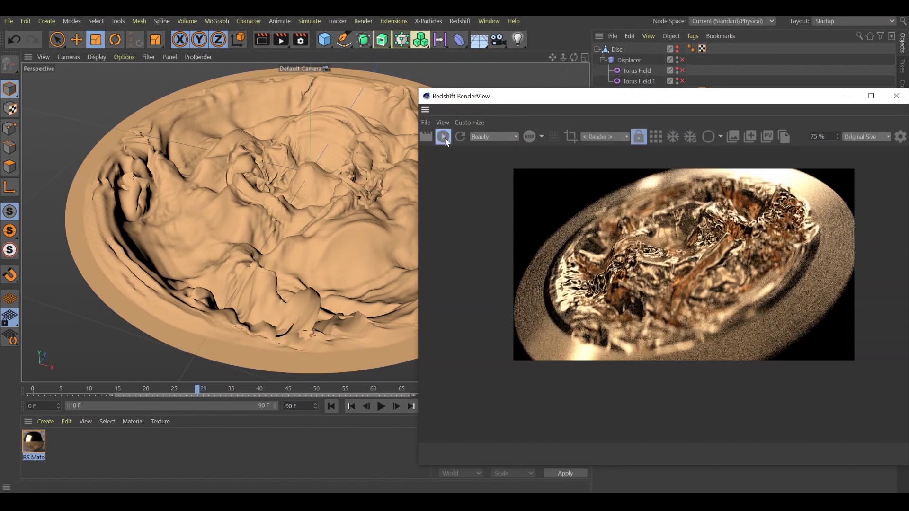
left_click(443, 137)
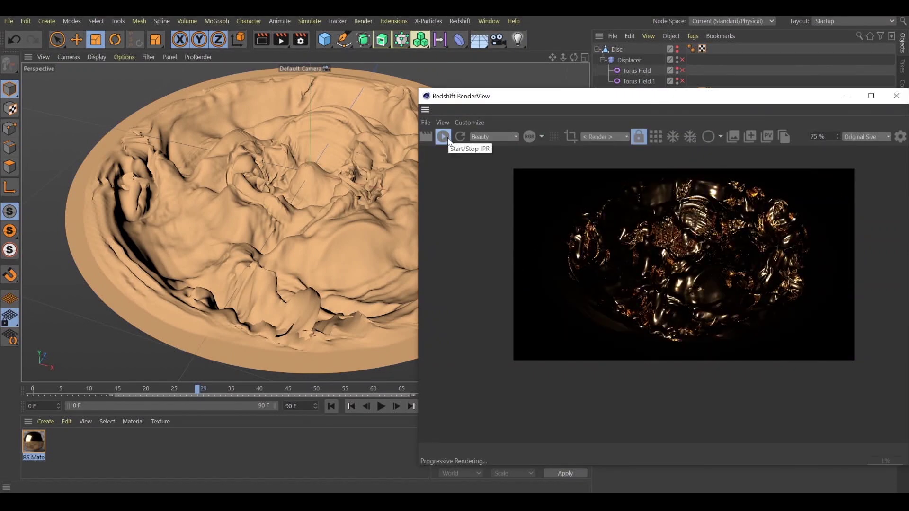
left_click_drag(544, 97, 231, 80)
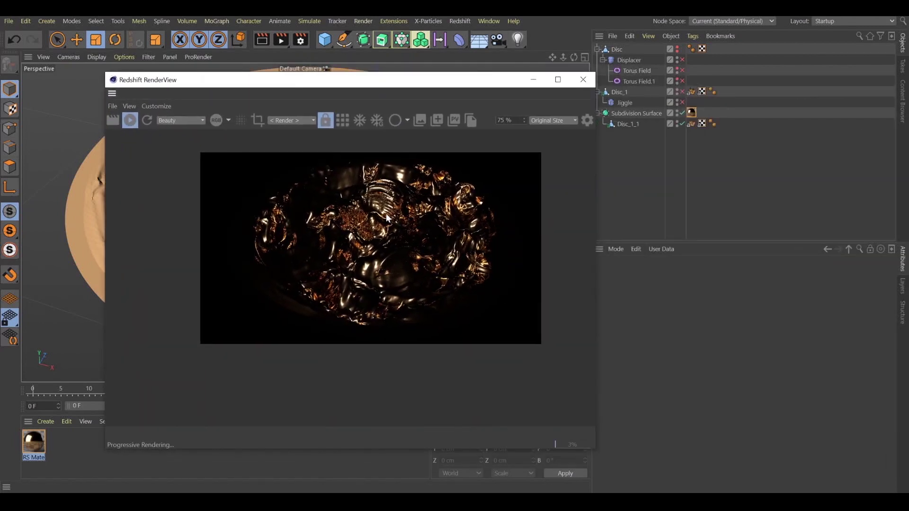
scroll(375, 274, "up", 4)
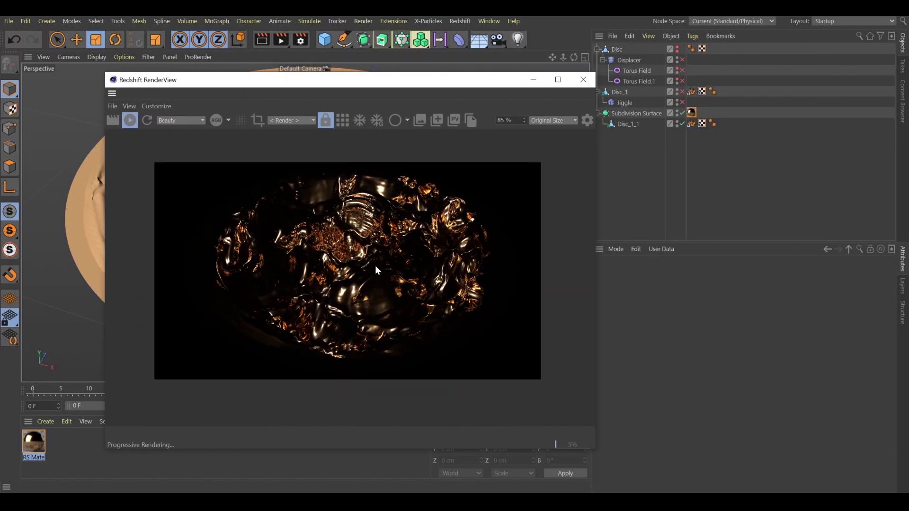
left_click_drag(378, 261, 385, 270)
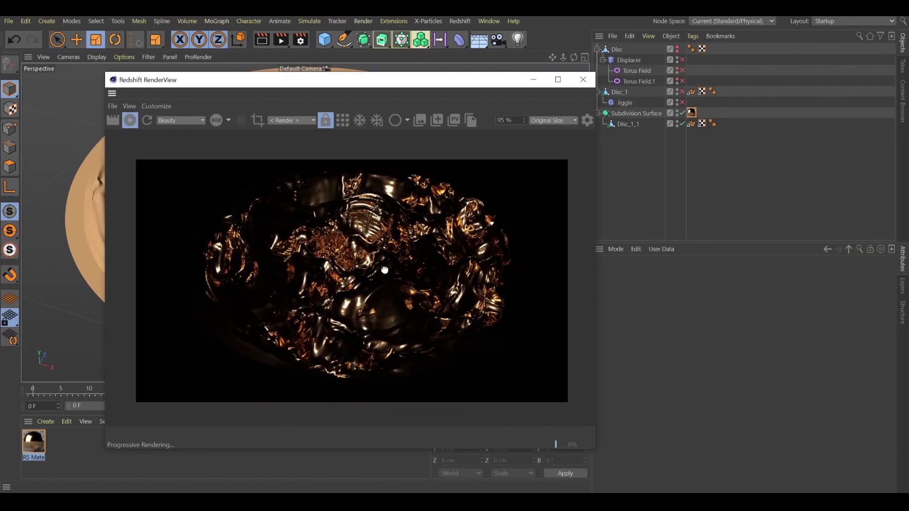
left_click(460, 21)
Step: Add an RS Dome Light using E:\HDRI\6_1.hdr as its environment map
mouse_move(519, 52)
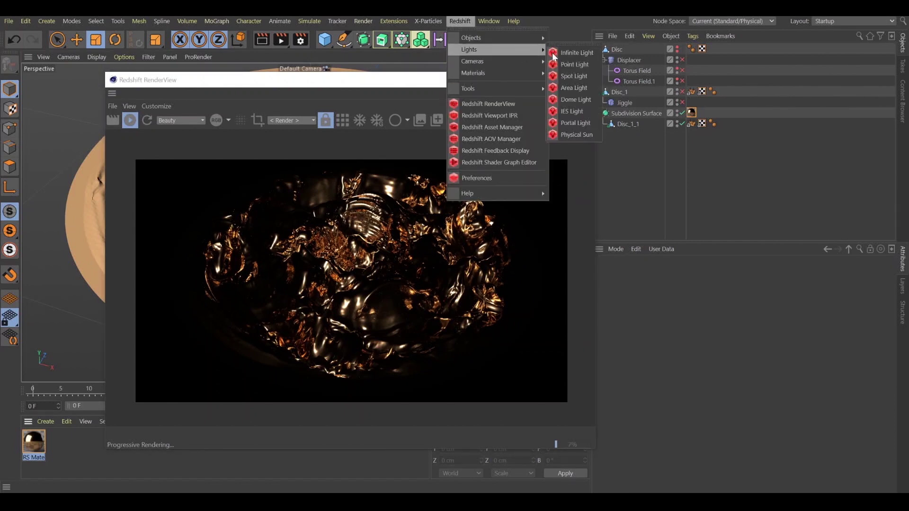
left_click(575, 99)
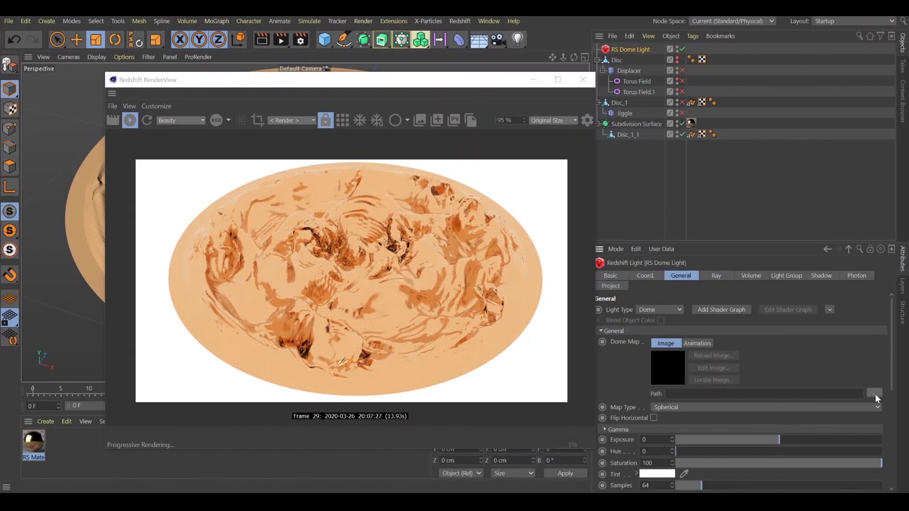
left_click(874, 394)
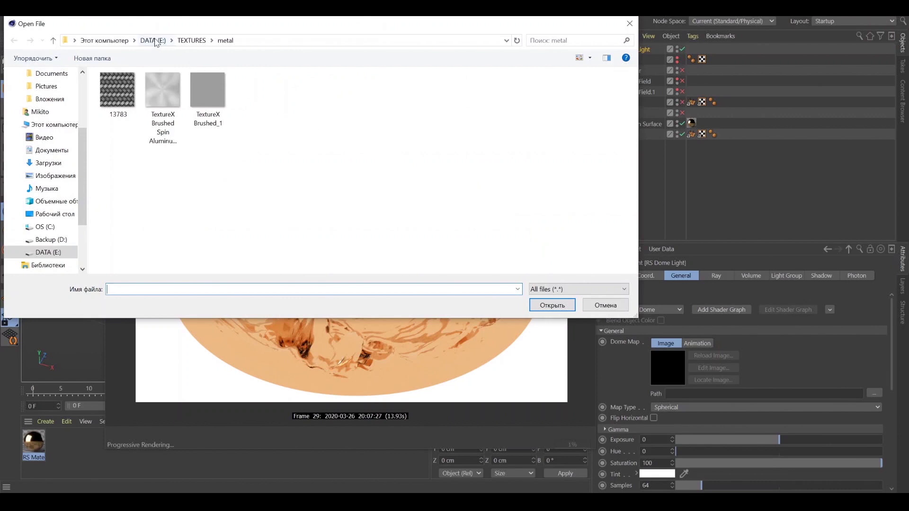
left_click(156, 42)
double_click(129, 182)
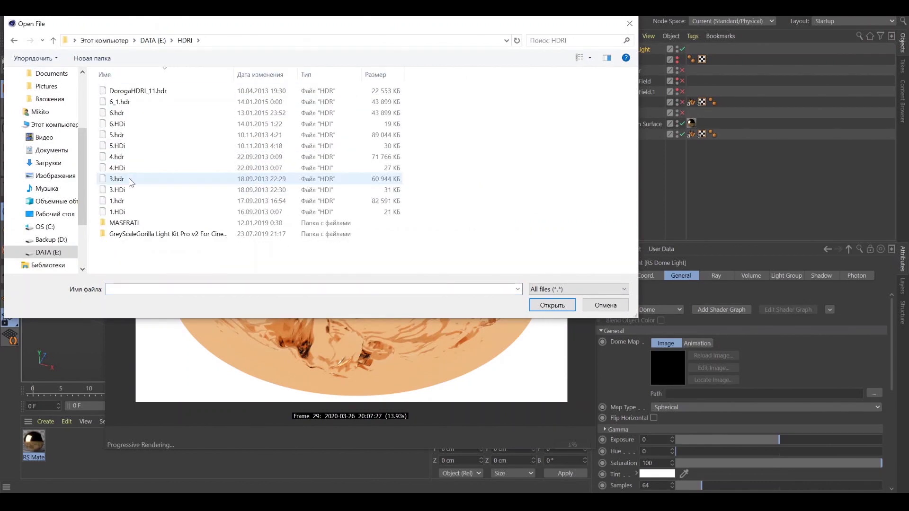
double_click(127, 100)
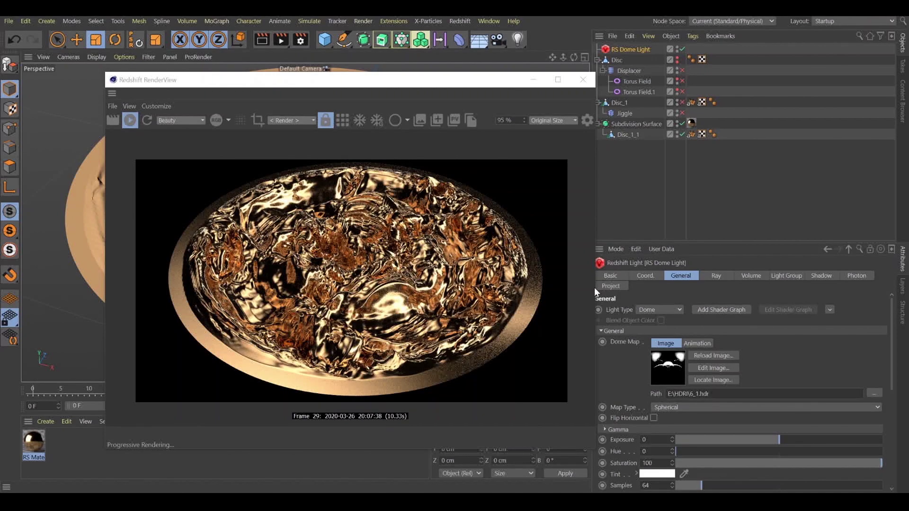
left_click_drag(389, 80, 556, 124)
mouse_move(209, 229)
left_mouse_down("alt")
mouse_move(225, 210)
mouse_move(212, 217)
left_mouse_up("alt")
left_click_drag(562, 124, 371, 140)
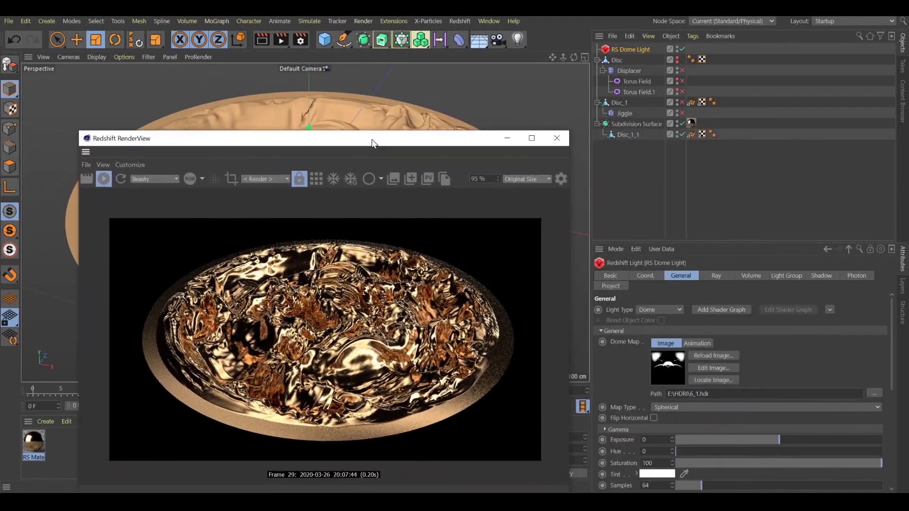
left_click(490, 21)
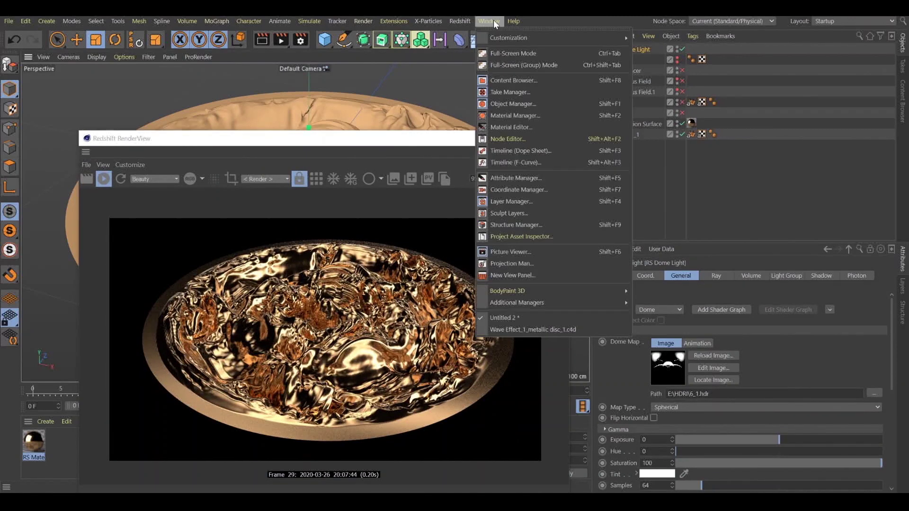
left_click(526, 151)
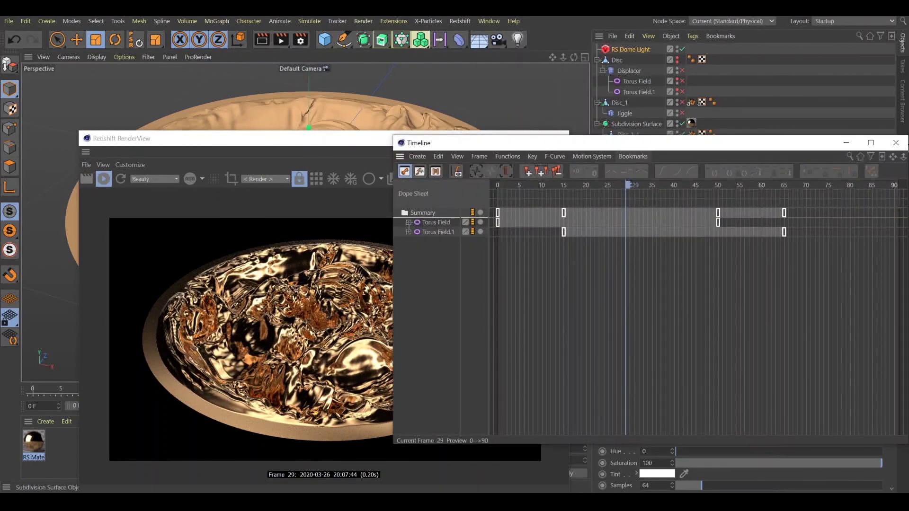
left_click(895, 142)
left_click(489, 21)
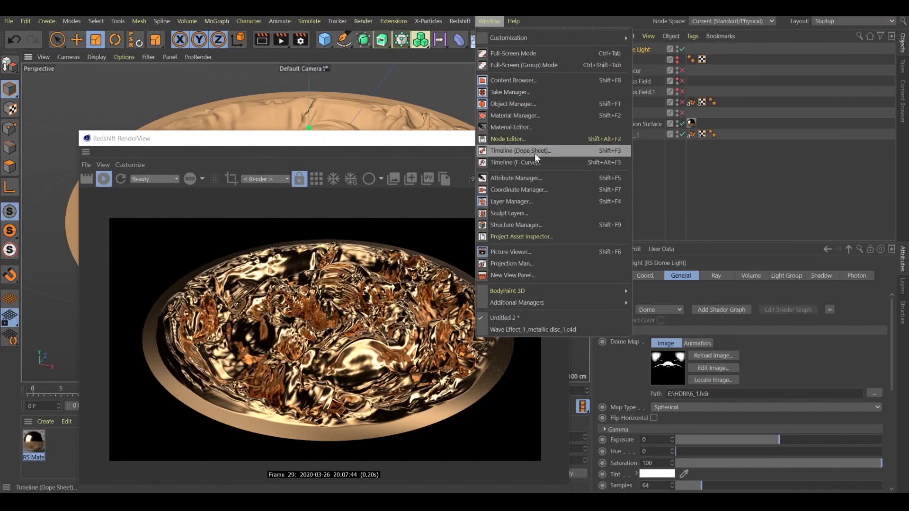
left_click(510, 251)
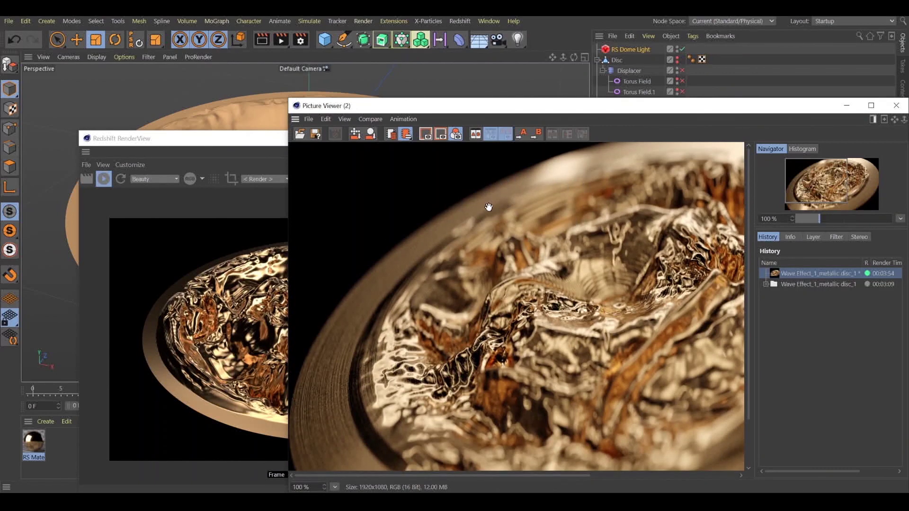
left_click(847, 105)
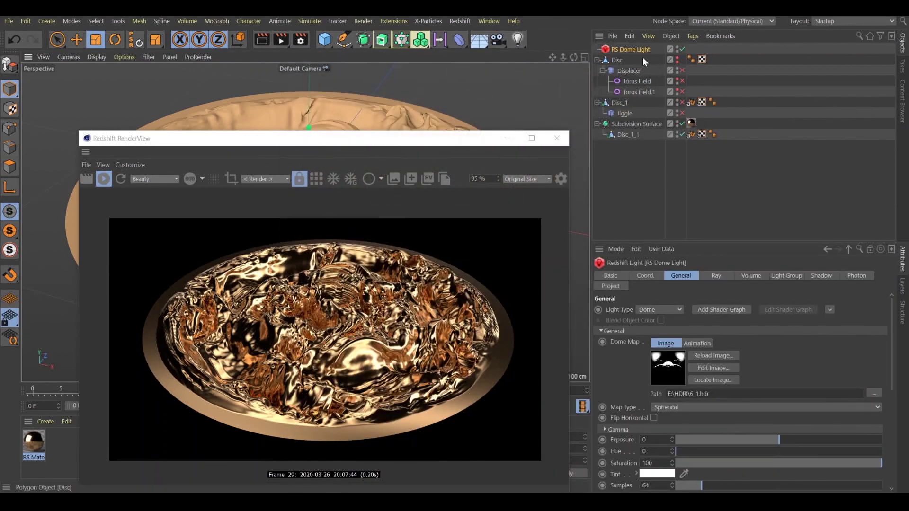
Step: Add a Camera, look through it, and attach a Redshift Camera tag
left_click(497, 40)
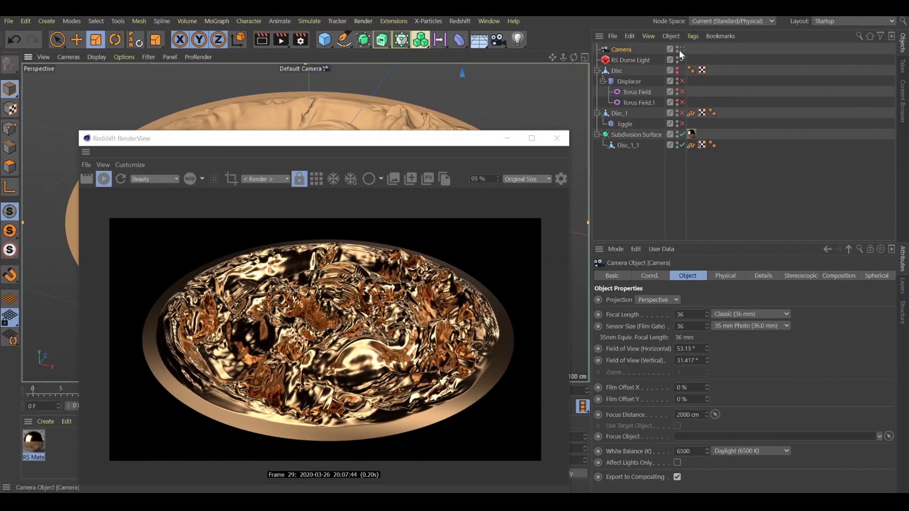
left_click(681, 49)
right_click(625, 51)
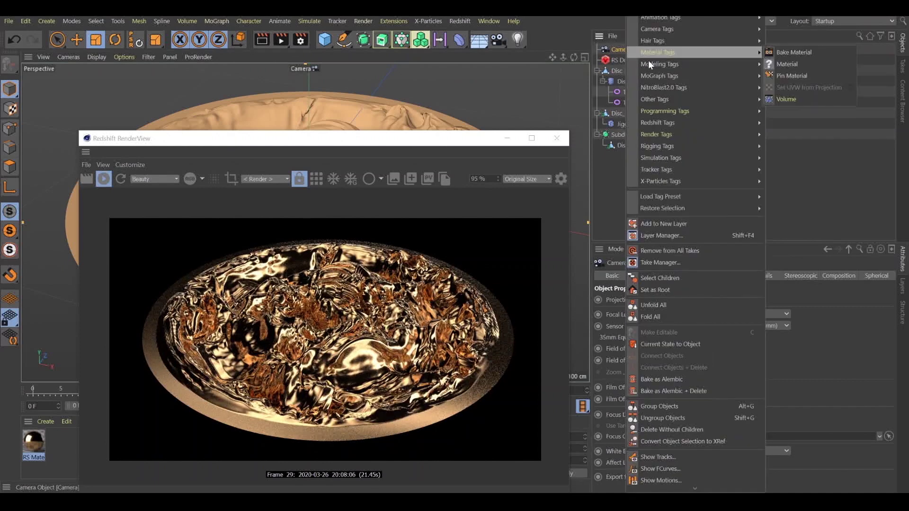
mouse_move(673, 134)
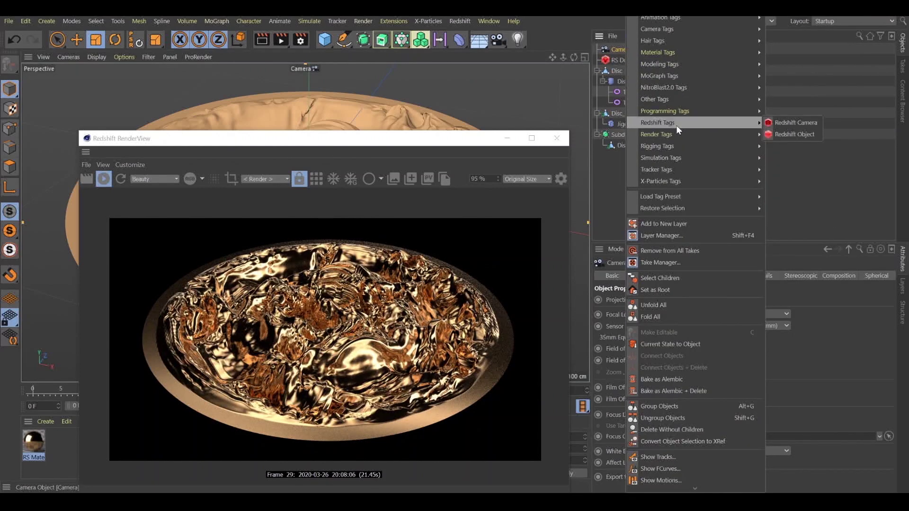
left_click(787, 124)
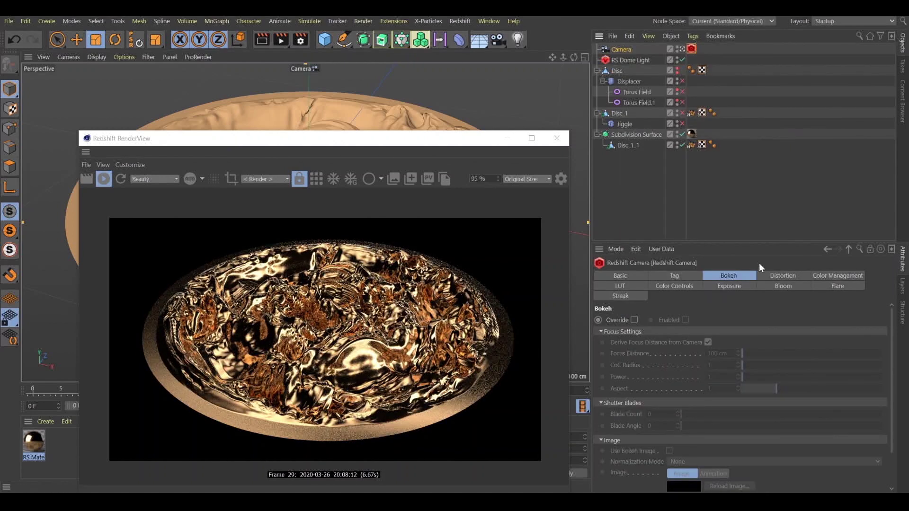
Step: Enable bokeh override with manual focus 250 cm, aspect 0.8 and CoC radius 6
left_click(633, 320)
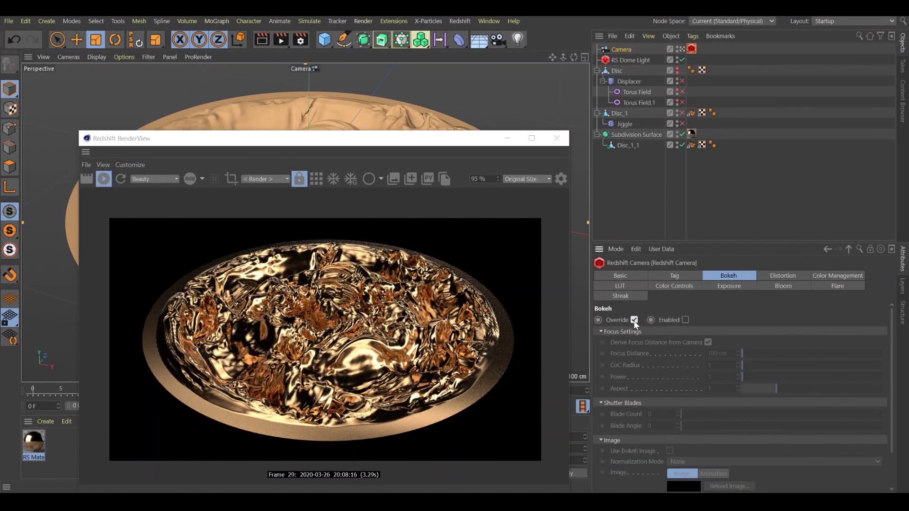
left_click(685, 320)
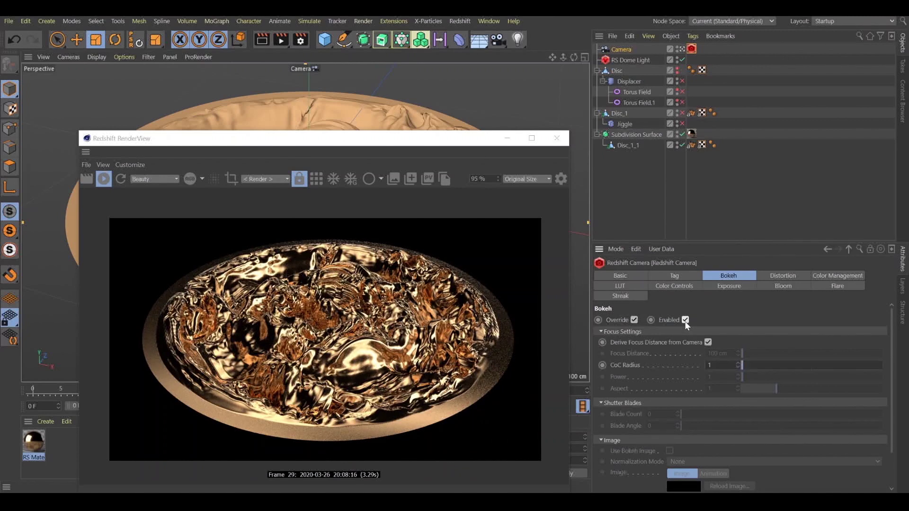
left_click(708, 342)
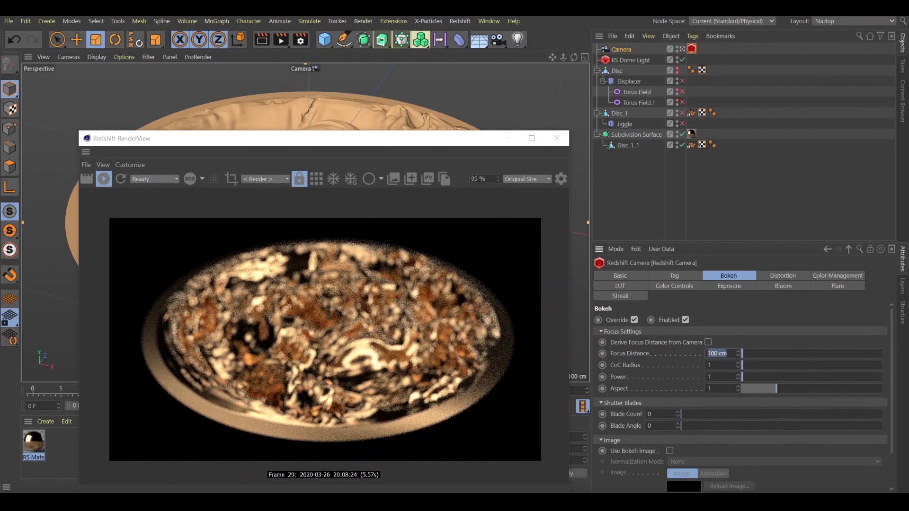
type("2")
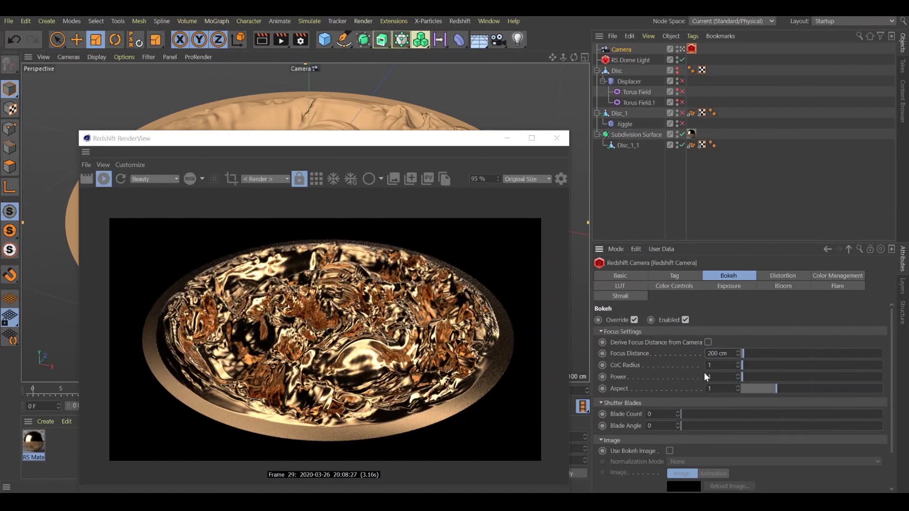
type("1")
type("0.8")
key("Return")
left_click_drag(751, 363, 755, 364)
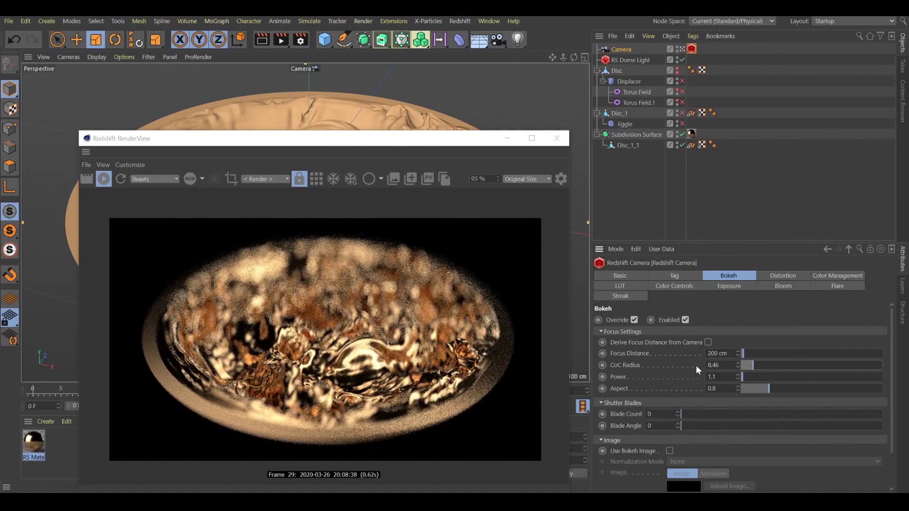
key("Return")
left_click(710, 353)
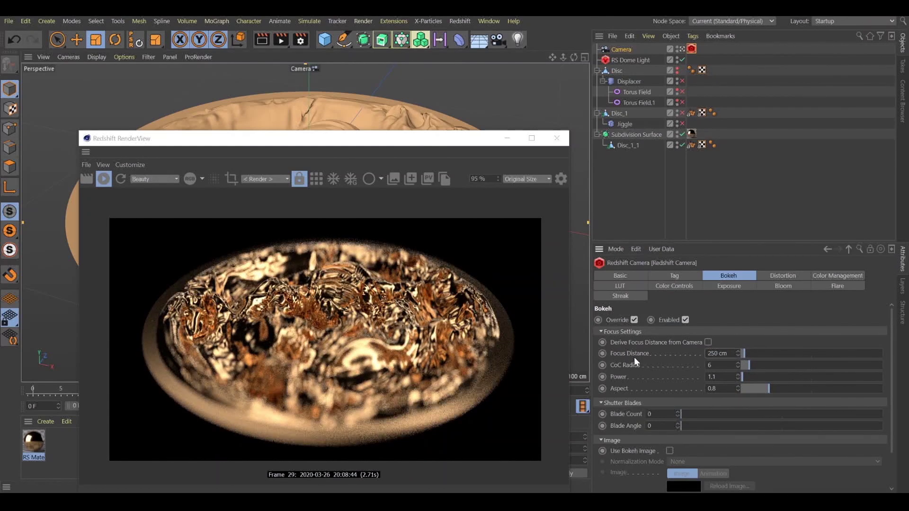
Step: Bank the camera to about 21° and move it closer to the disc
left_click(620, 49)
left_click(663, 276)
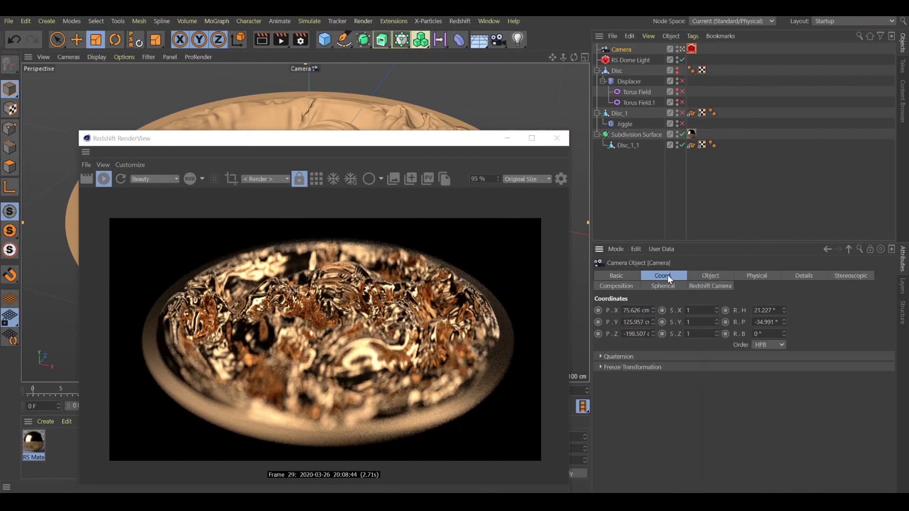
left_click_drag(784, 334, 811, 333)
left_click_drag(563, 57, 583, 57)
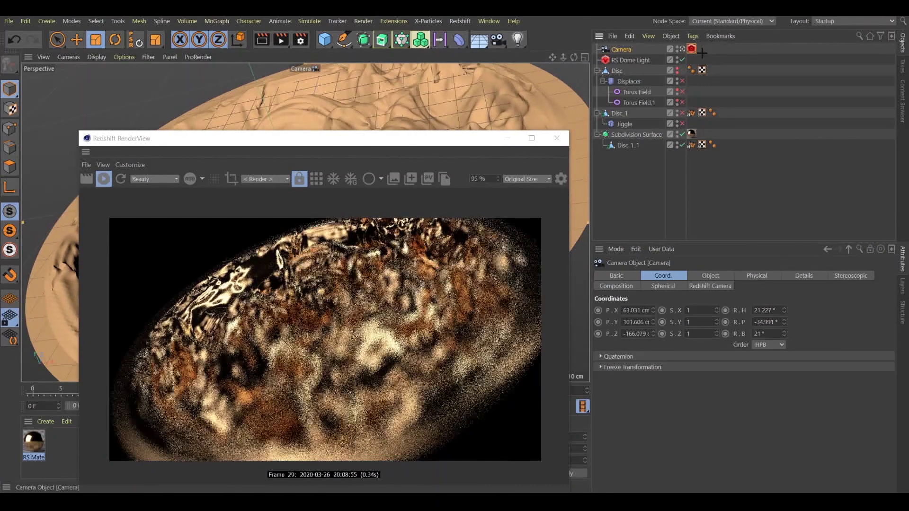
Step: Change the Redshift camera's focus distance to 225 cm, then to 200 cm
left_click(691, 49)
key("ctrl+a")
type("225")
key("Return")
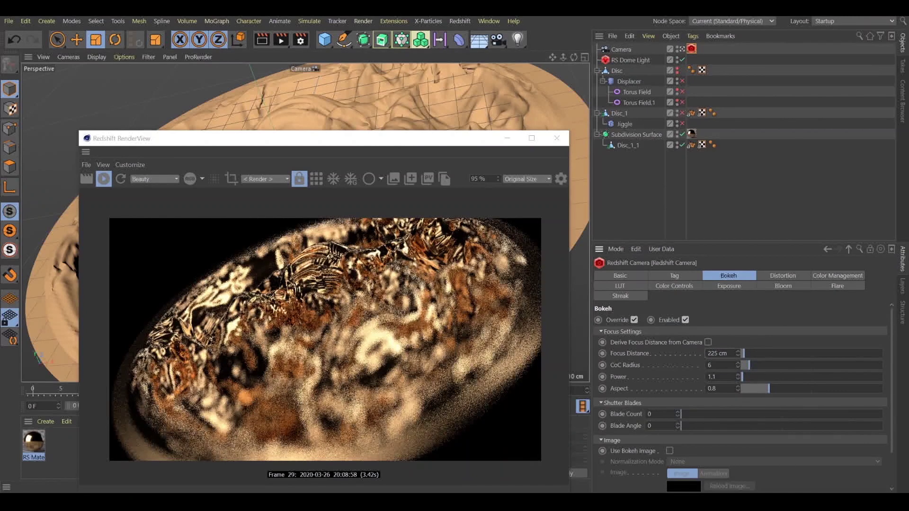
key("ctrl+a")
type("200")
key("Return")
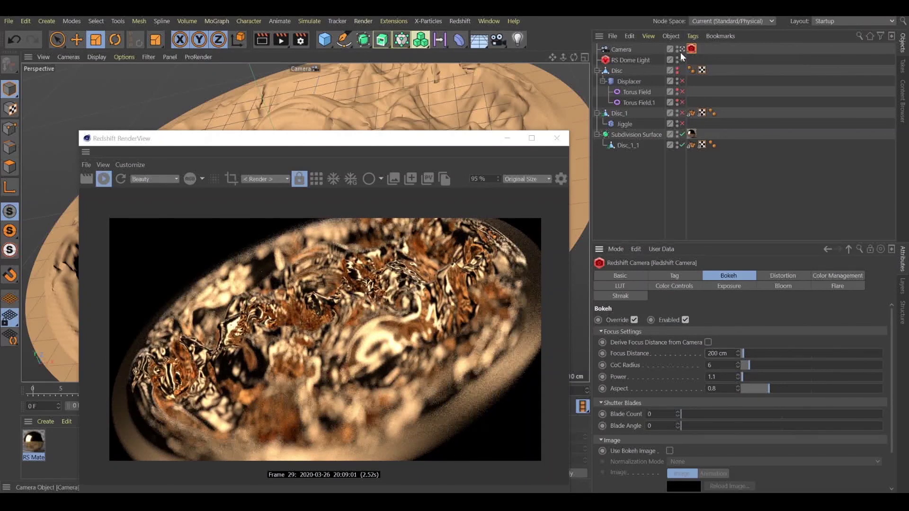
Step: Add a Protection tag to the Camera and delete the accidentally added Pose Morph tag
right_click(618, 52)
mouse_move(684, 164)
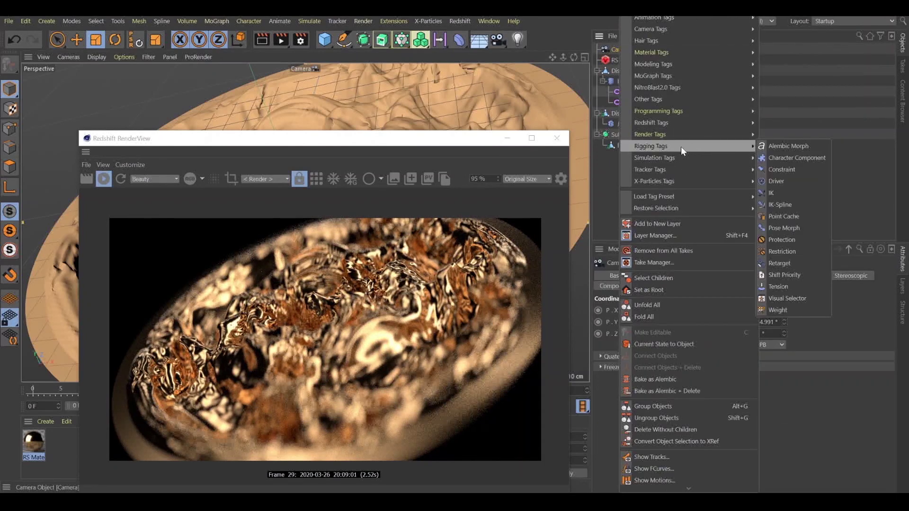
left_click(794, 194)
left_click(773, 171)
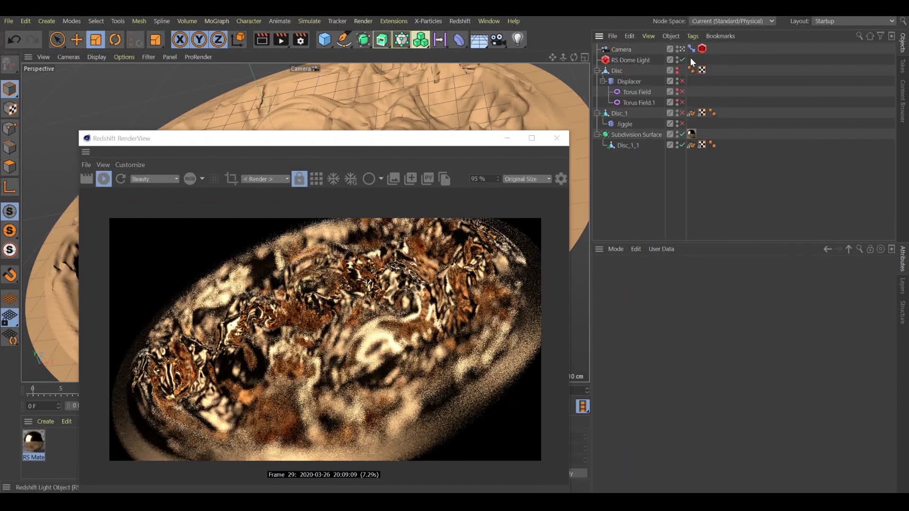
left_click(691, 49)
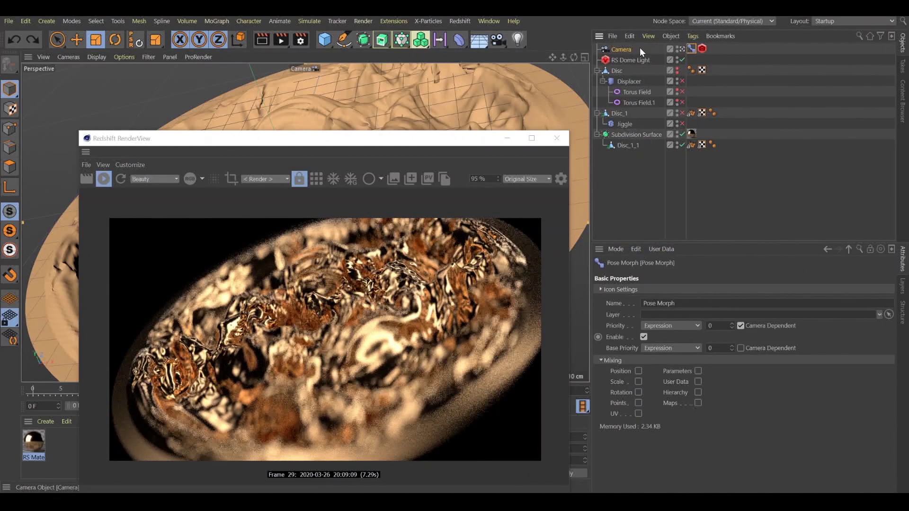
right_click(637, 48)
mouse_move(688, 148)
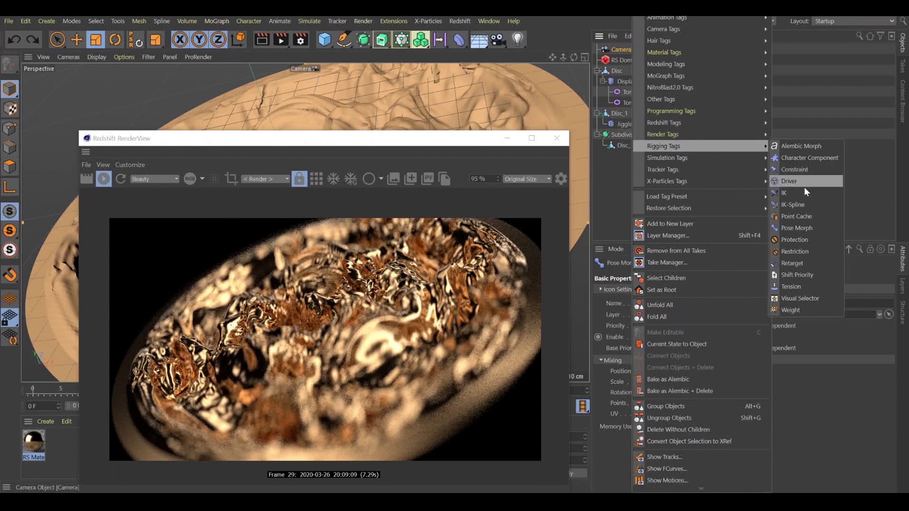
left_click(794, 239)
left_click(702, 48)
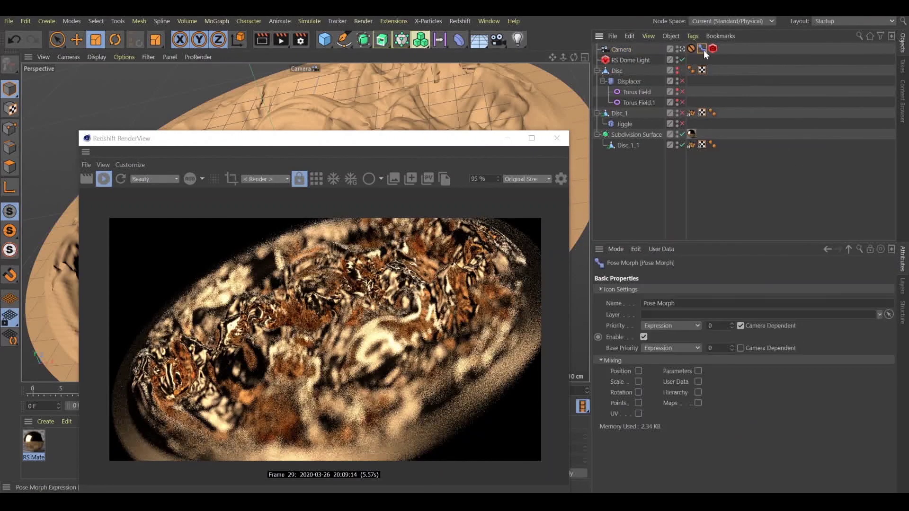
key("Delete")
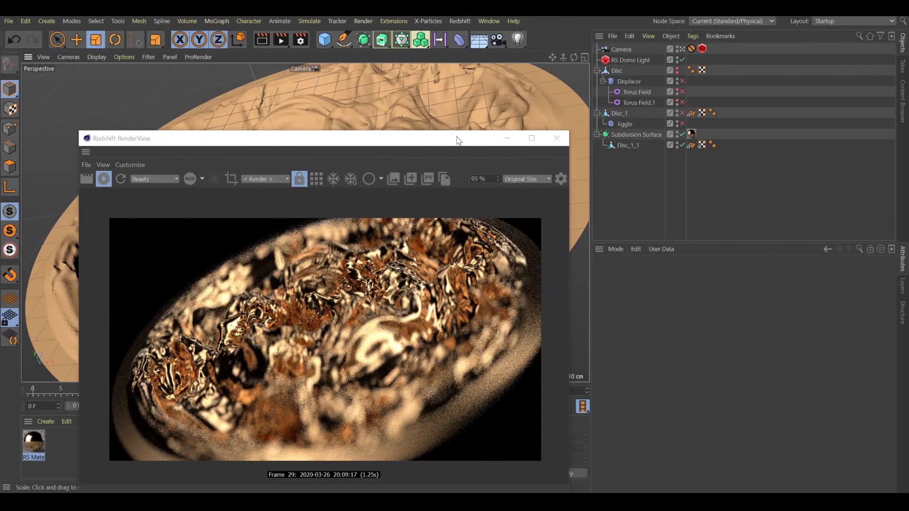
Step: Switch the viewport off the Camera and back, moving the RenderView aside
left_click_drag(331, 137, 353, 98)
left_click(682, 48)
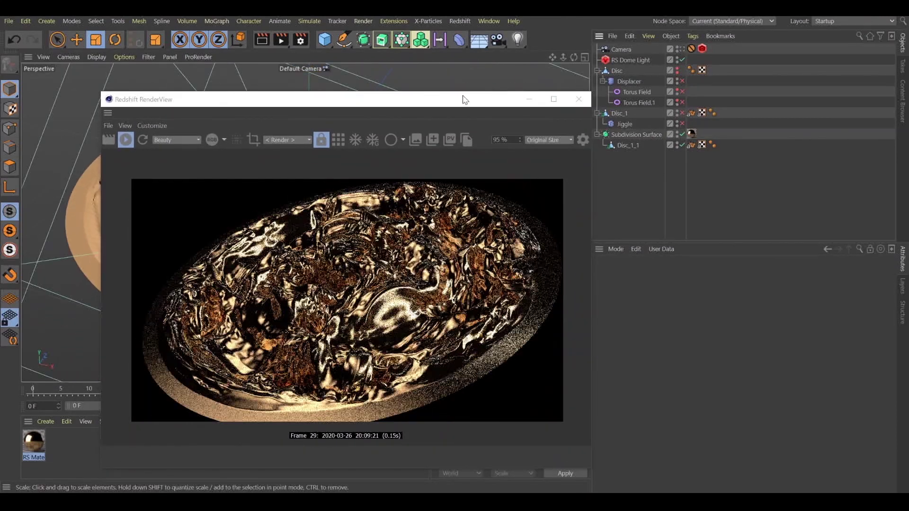
left_click(682, 49)
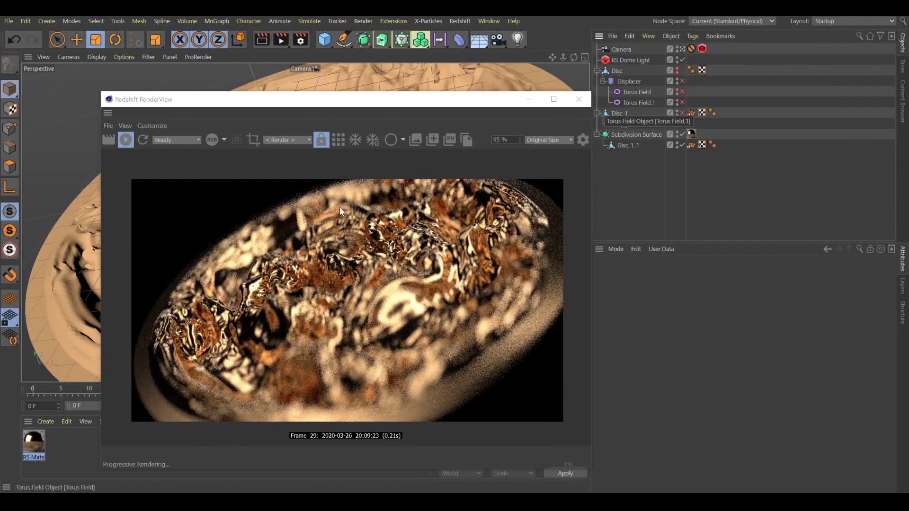
left_click_drag(362, 105, 370, 72)
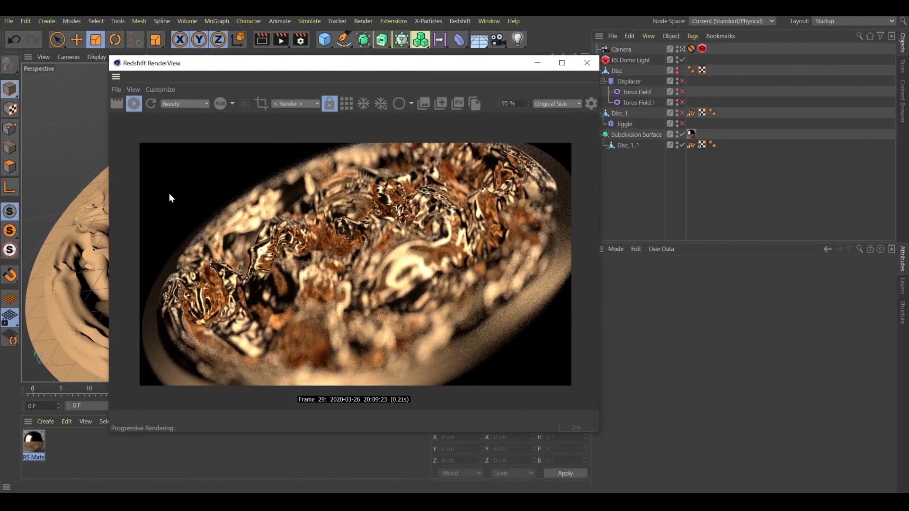
Step: Open the RS Material's Shader Graph and frame its existing nodes
double_click(38, 442)
left_click_drag(162, 182, 267, 251)
key("h")
left_click_drag(274, 23, 387, 36)
Step: Add RS Texture and RS Bump Map nodes, wiring Texture into Bump Map into Bump Input
key("ctrl+a")
type("tex")
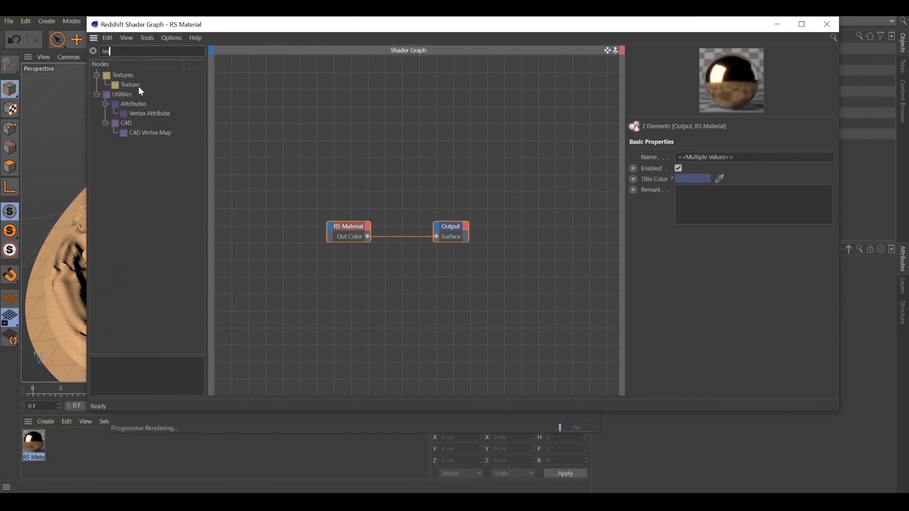
left_click_drag(139, 87, 264, 198)
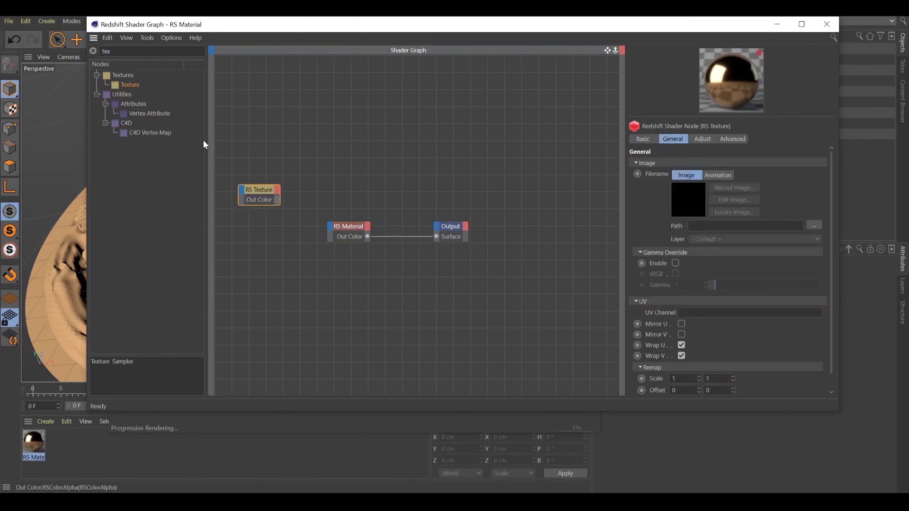
type("bump")
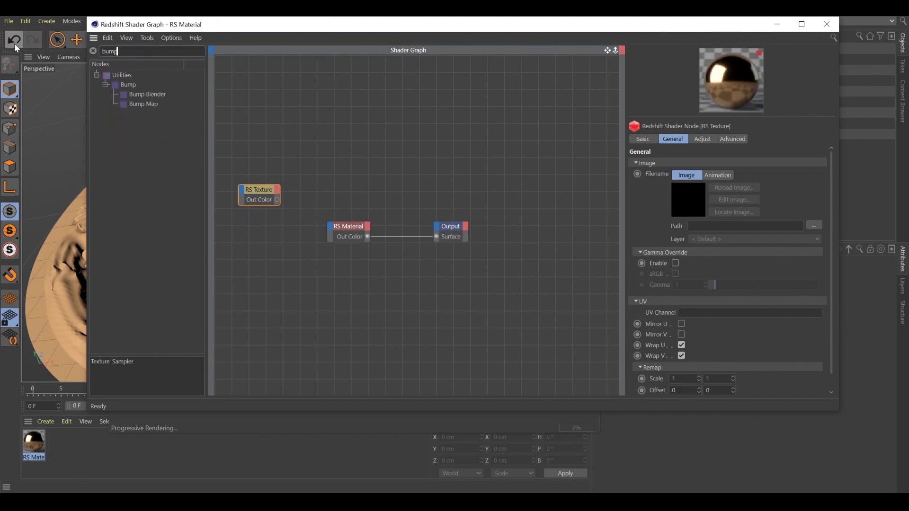
left_click_drag(160, 106, 279, 274)
left_click_drag(277, 199, 331, 233)
left_click(305, 290)
mouse_move(427, 322)
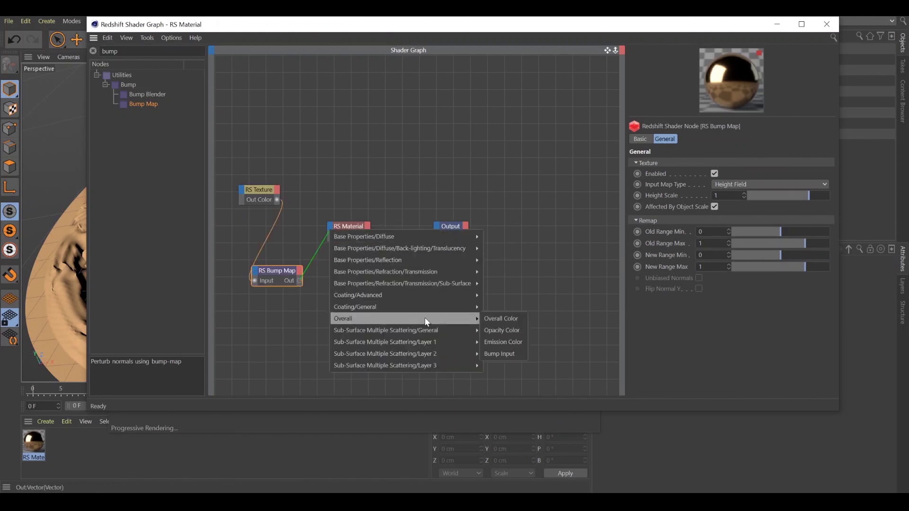
left_click(499, 356)
left_click_drag(258, 190, 245, 189)
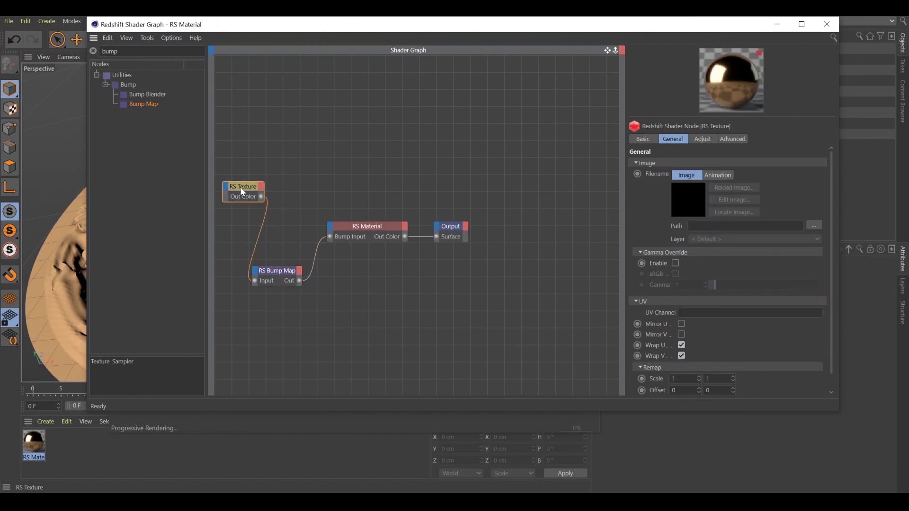
Step: Load the TextureX Brushed Spin image from E:\TEXTURES\metal into the RS Texture node
left_click(815, 225)
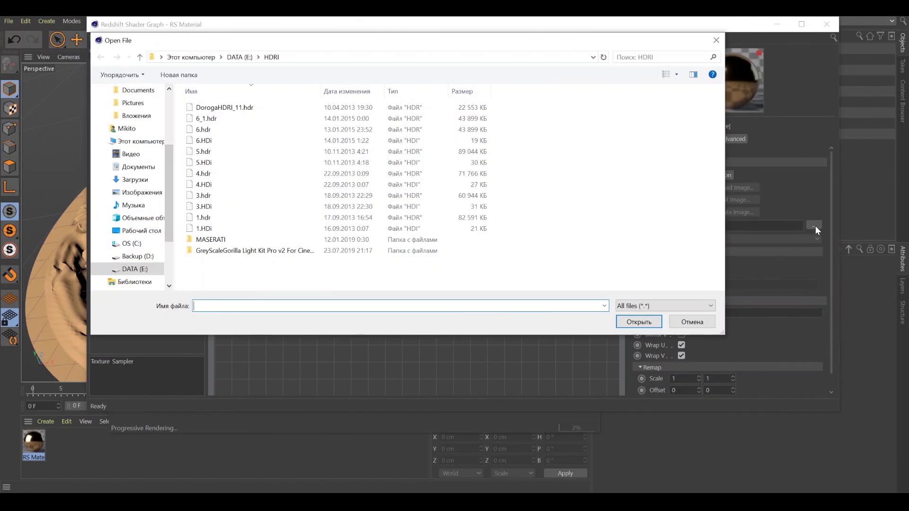
left_click(246, 61)
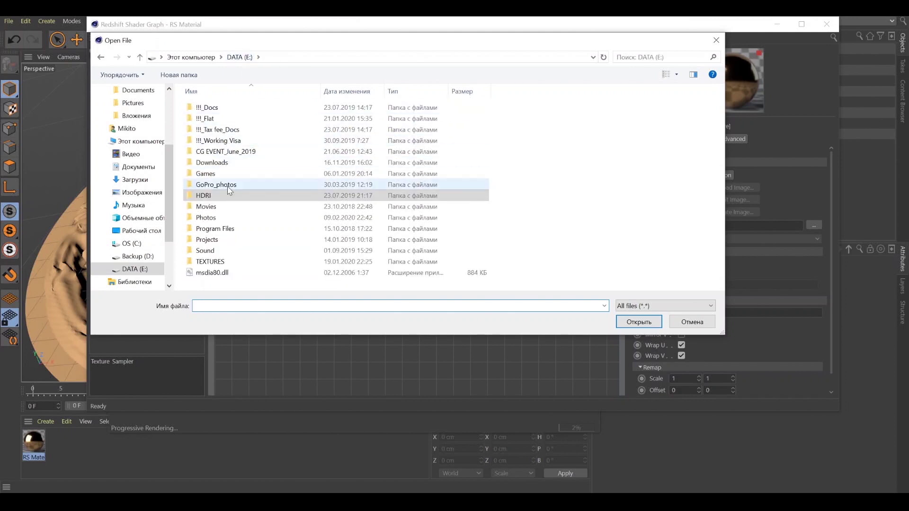
double_click(208, 261)
scroll(222, 239, "down", 3)
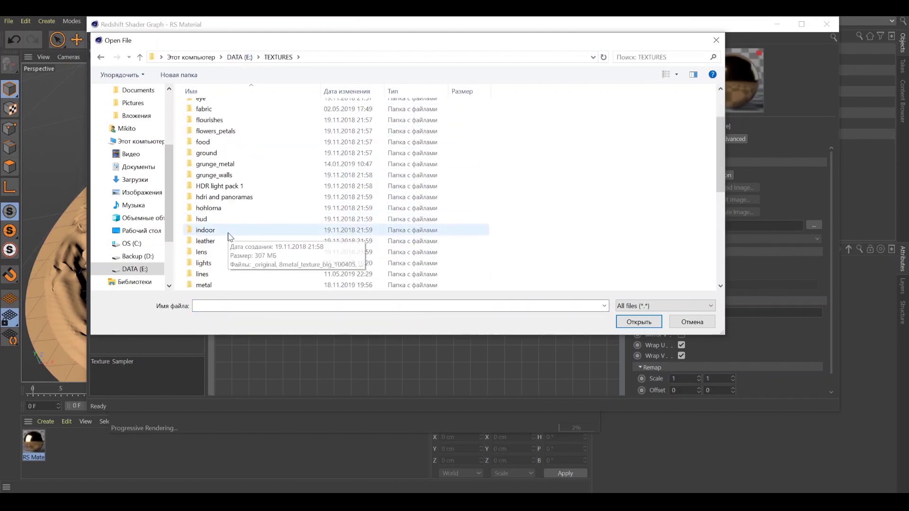
double_click(208, 253)
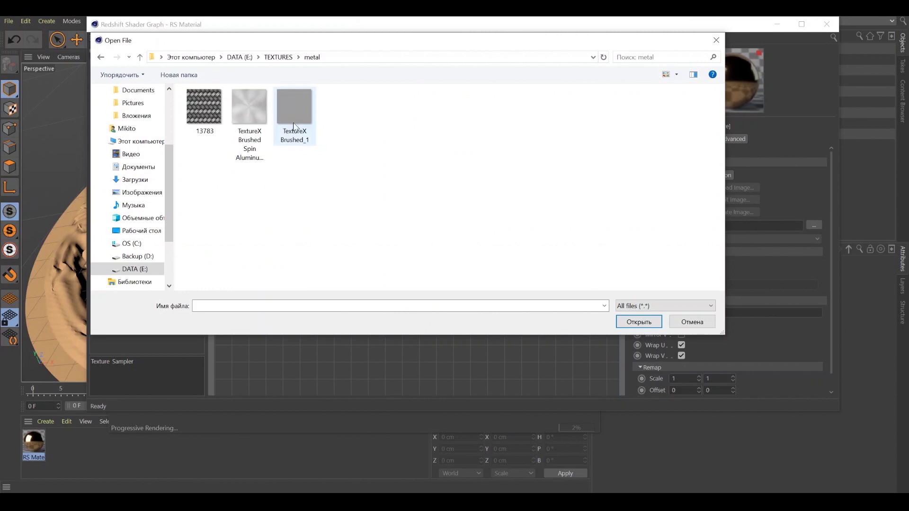
double_click(249, 107)
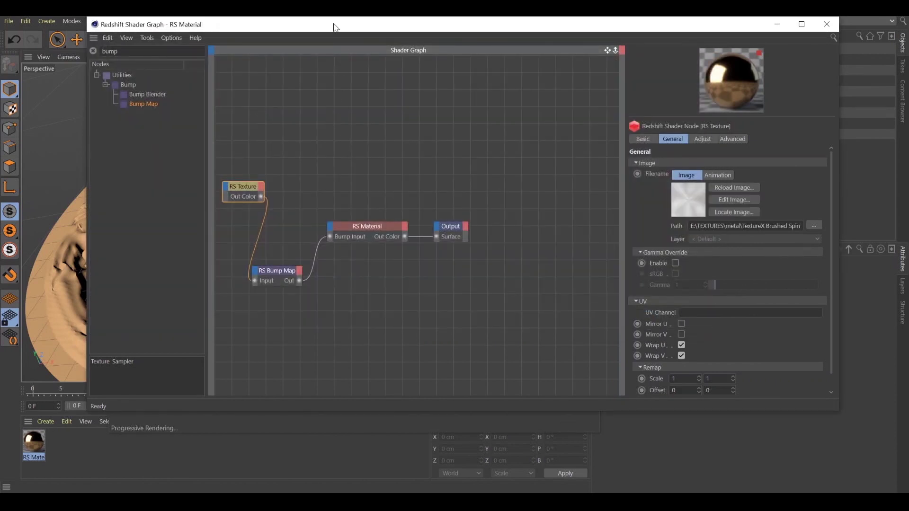
left_click_drag(335, 28, 622, 405)
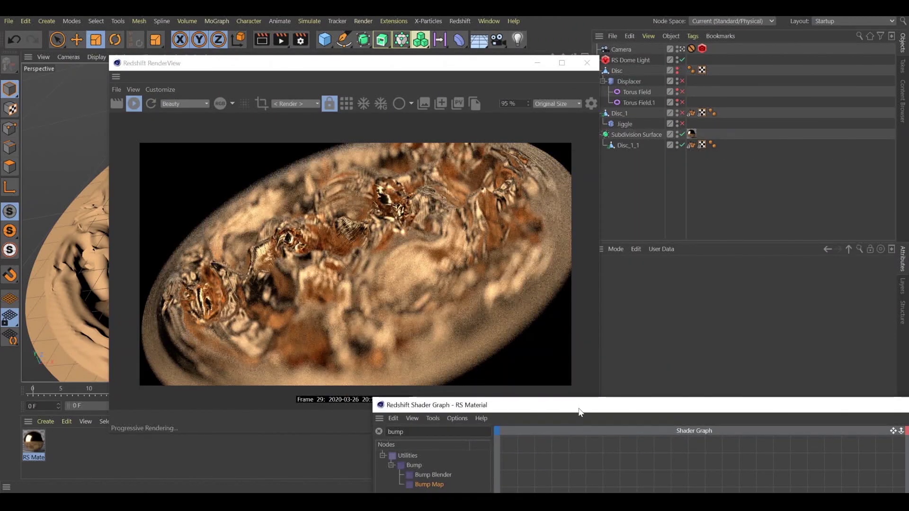
Step: Set the RS Bump Map's Height Scale to 0.5 in the Shader Graph
left_click_drag(578, 408, 445, 55)
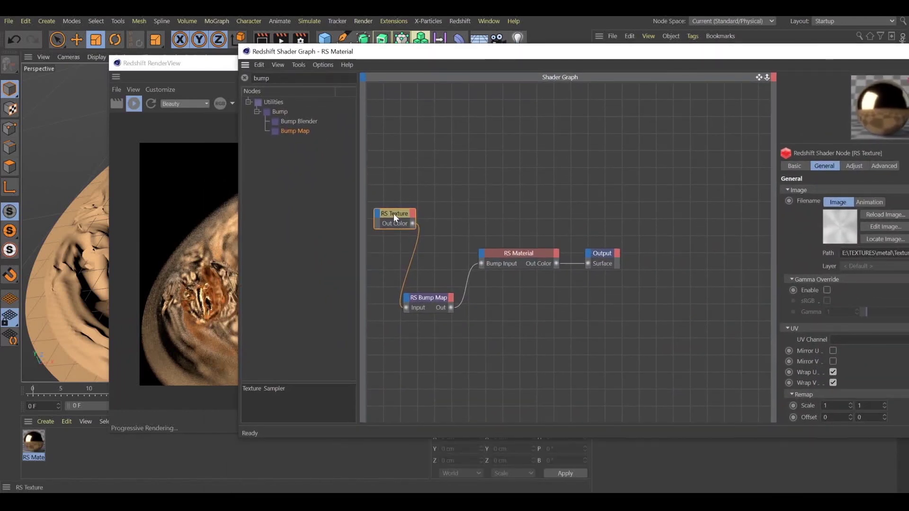
left_click(430, 299)
left_click_drag(712, 54, 577, 47)
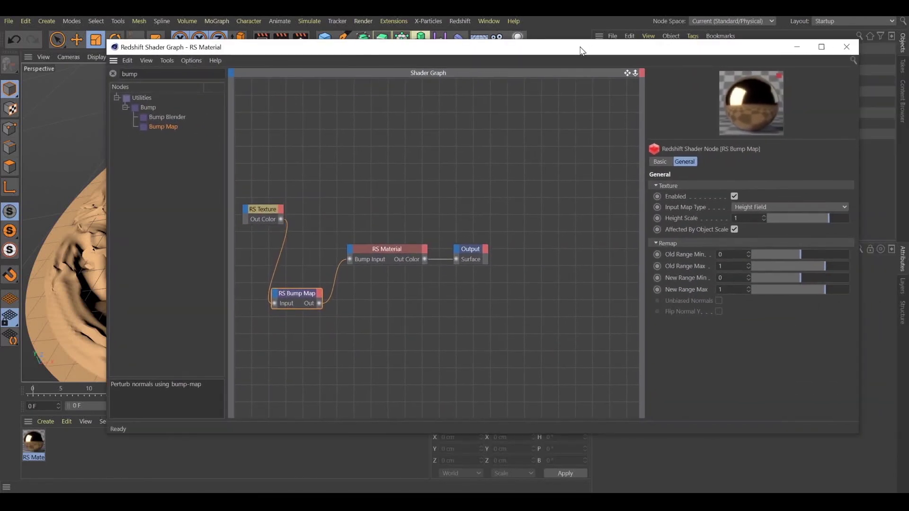
type("0.5")
key("Return")
Step: Put the Shader Graph aside, move the RenderView upper right, and step to frames 20 then 26
left_click_drag(641, 55, 634, 403)
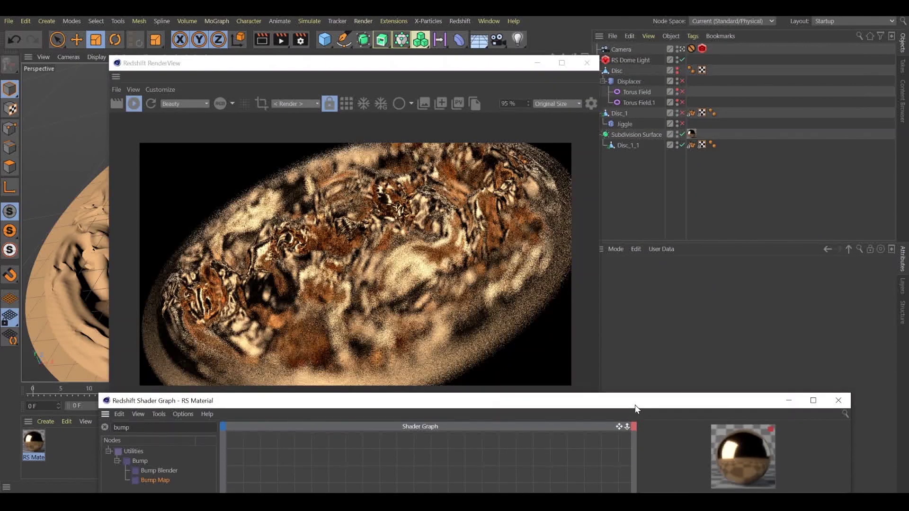
left_click(789, 394)
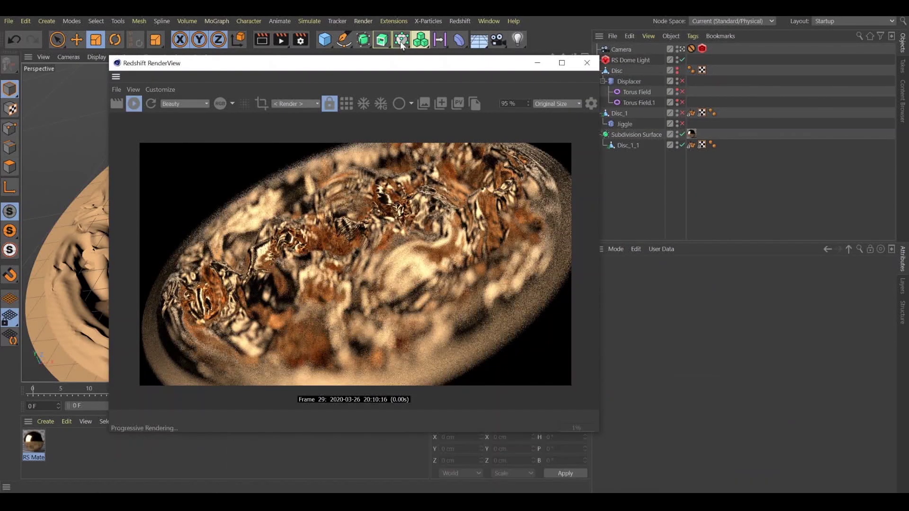
left_click_drag(377, 64, 648, 31)
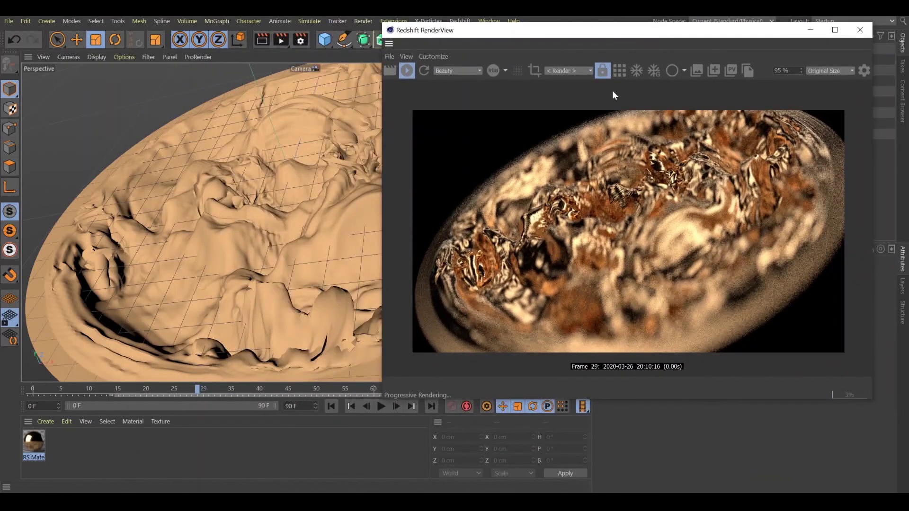
left_click(147, 387)
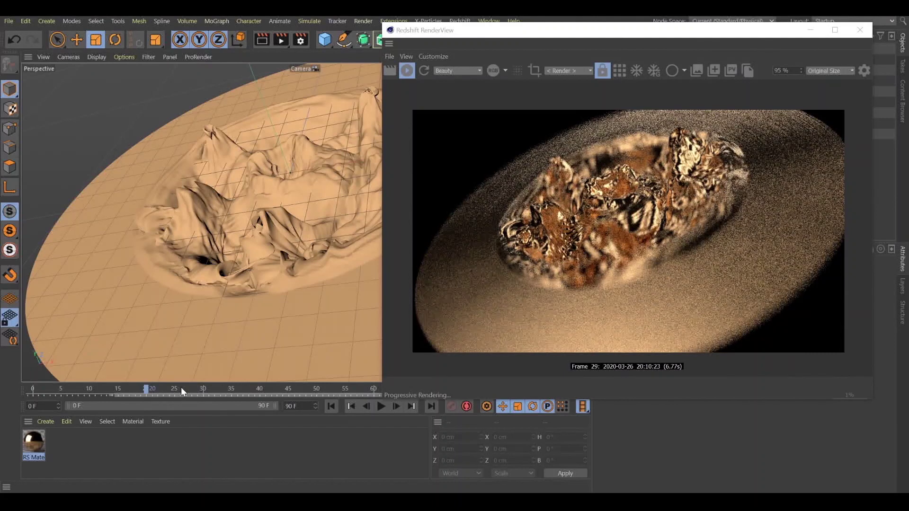
left_click(182, 387)
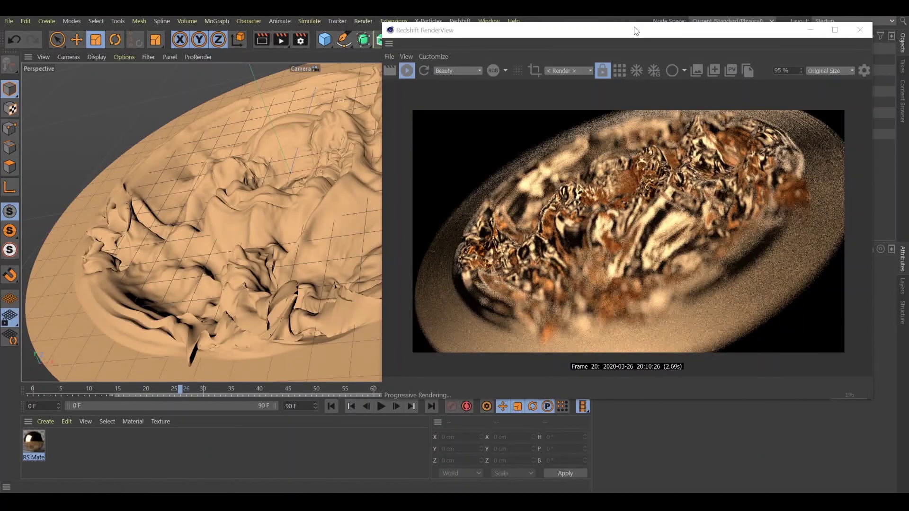
Step: Rotate the RS Dome Light to 43° heading with pitch set to 0°
left_click_drag(633, 28, 290, 39)
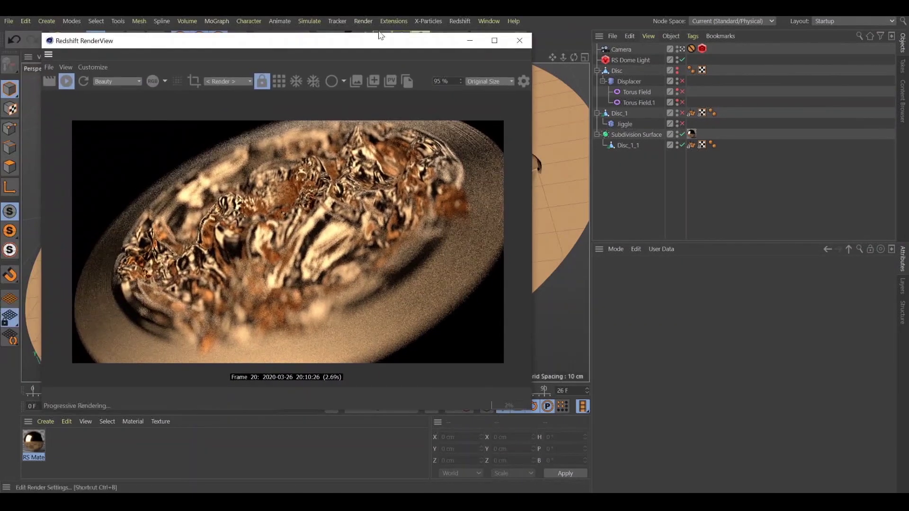
left_click(632, 60)
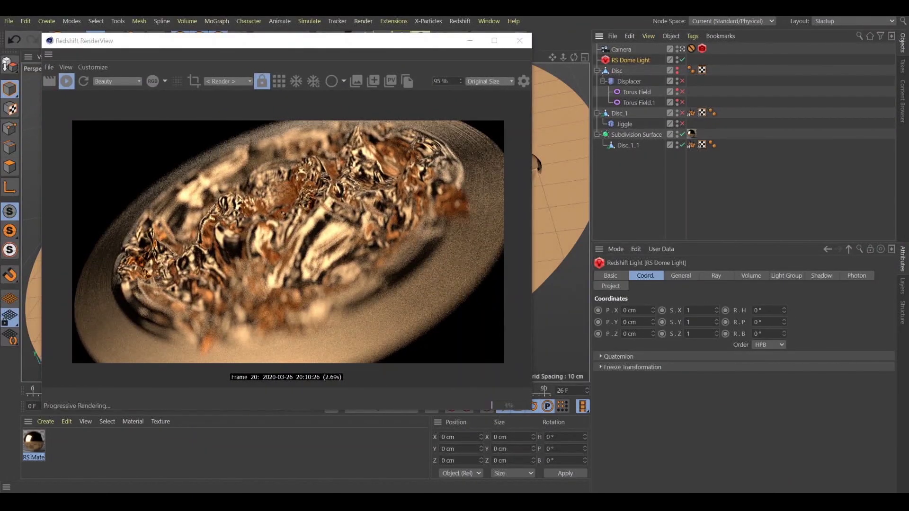
mouse_move(782, 311)
left_mouse_down()
mouse_move(842, 311)
mouse_move(782, 310)
mouse_move(788, 322)
left_mouse_up()
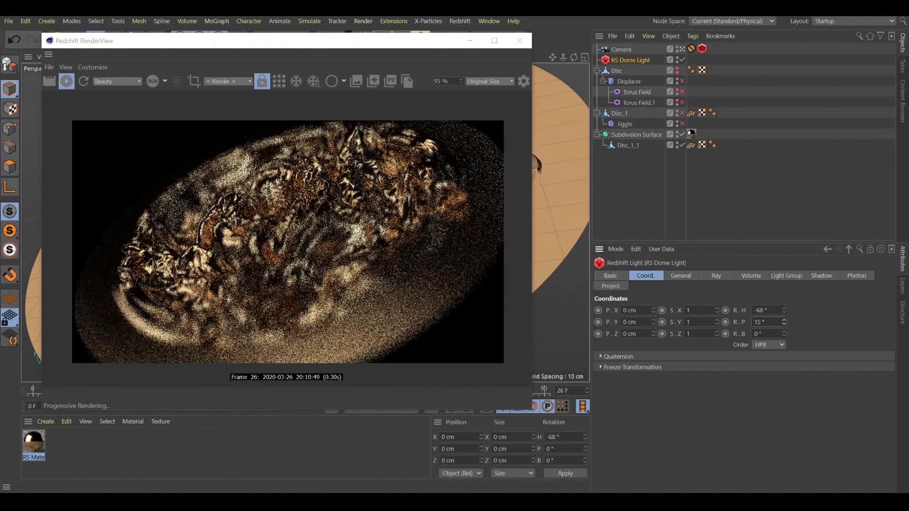
left_click_drag(784, 322, 776, 322)
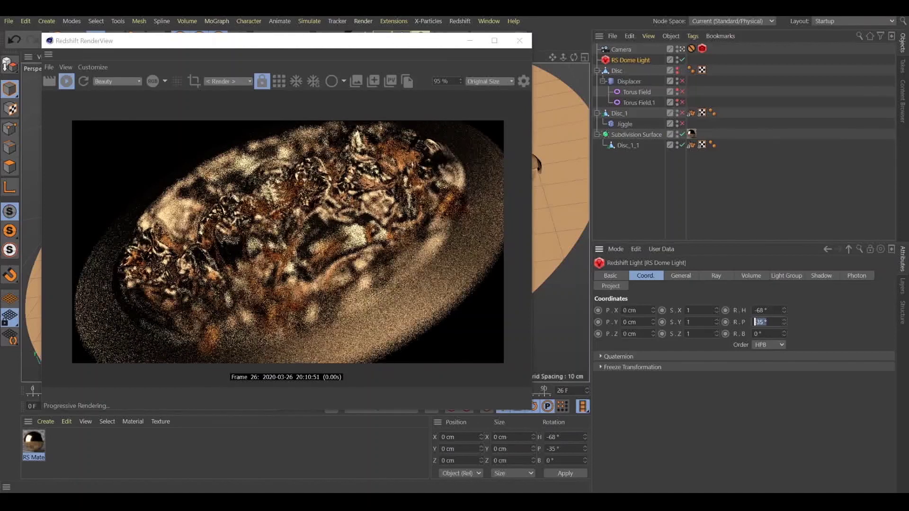
type("0")
key("Return")
left_click_drag(783, 310, 783, 257)
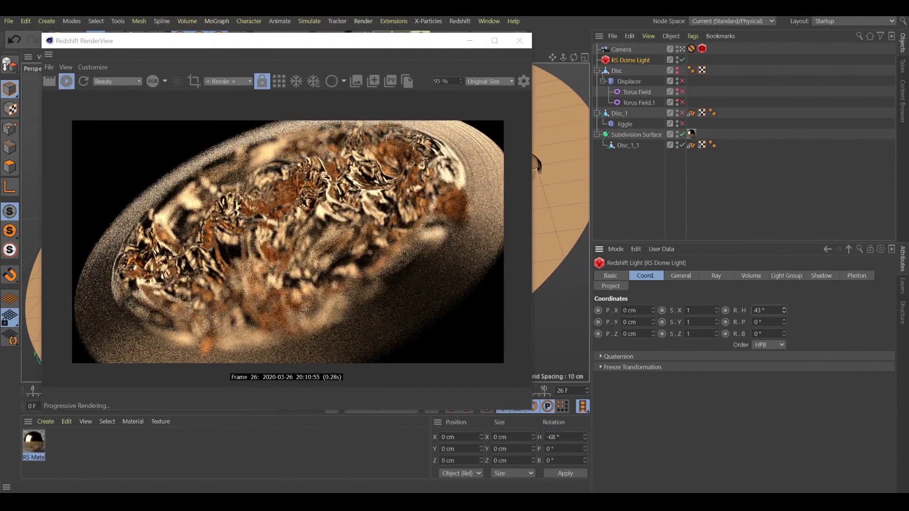
Step: Enable Photographic Exposure in the RenderView display settings and raise Vignetting to 5.833
left_click(523, 81)
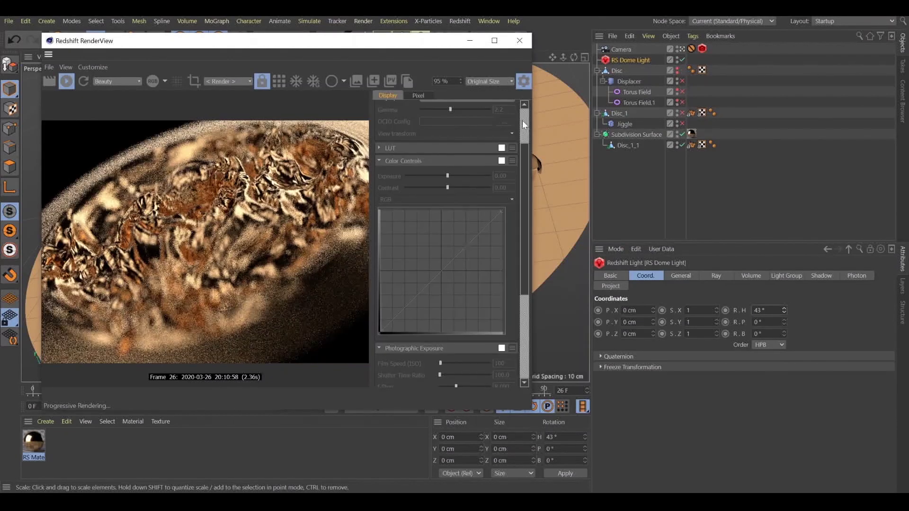
left_click_drag(529, 206, 720, 205)
scroll(617, 115, "up", 2)
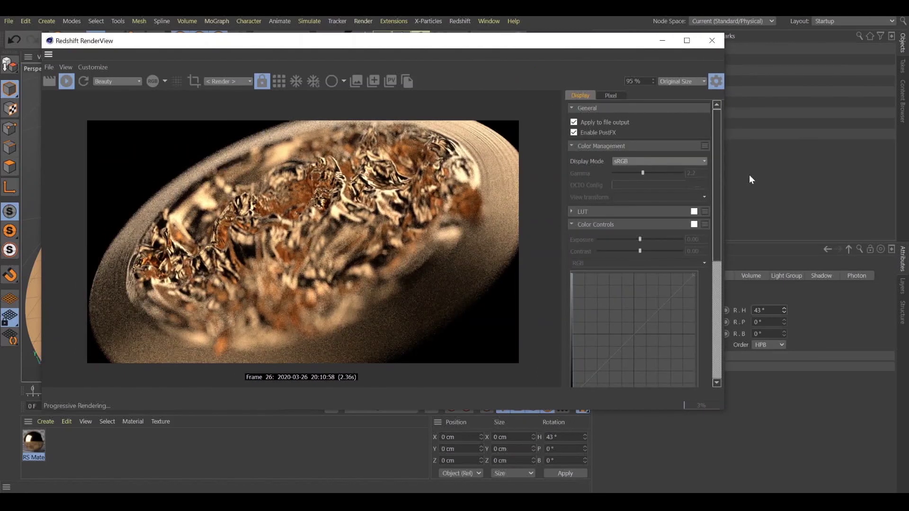
left_click_drag(717, 194, 713, 222)
left_click(568, 167)
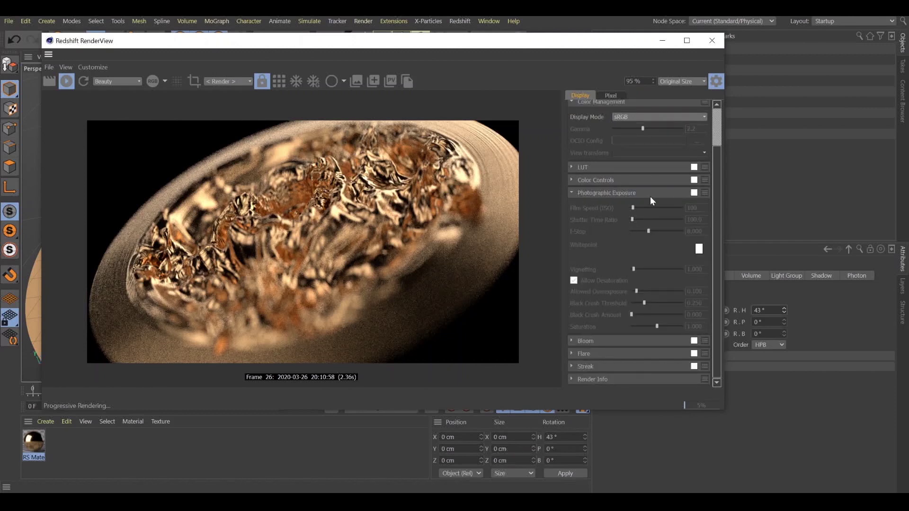
left_click(694, 193)
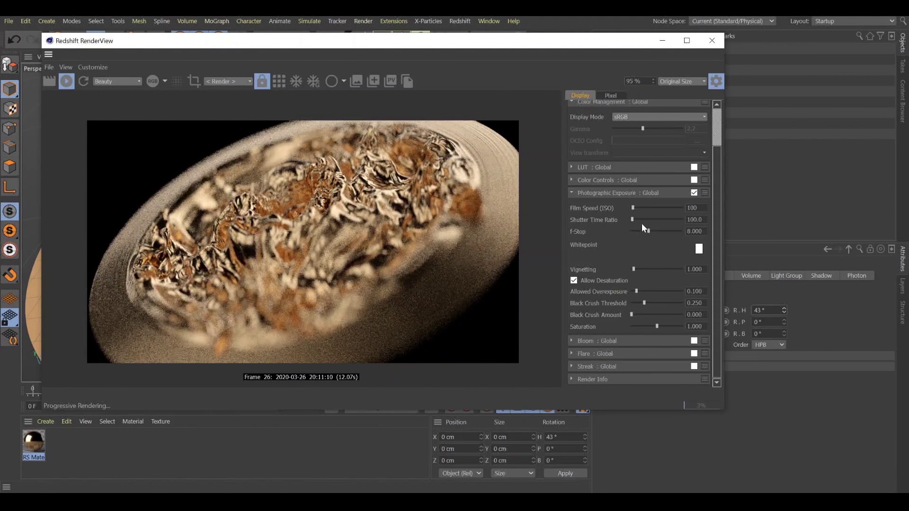
mouse_move(633, 270)
left_mouse_down()
mouse_move(653, 268)
mouse_move(645, 270)
left_mouse_up()
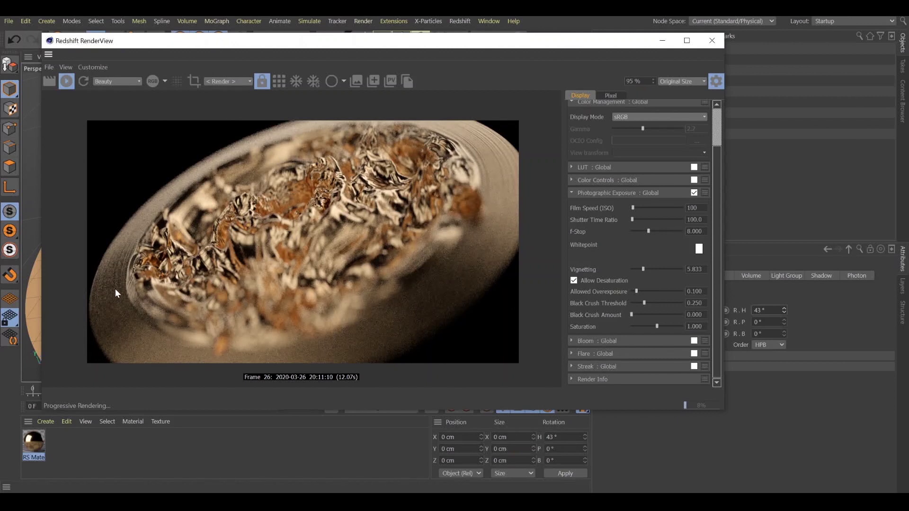
Step: Enable Color Controls and shape an S-curve on the RGB curve for more contrast
left_click(571, 193)
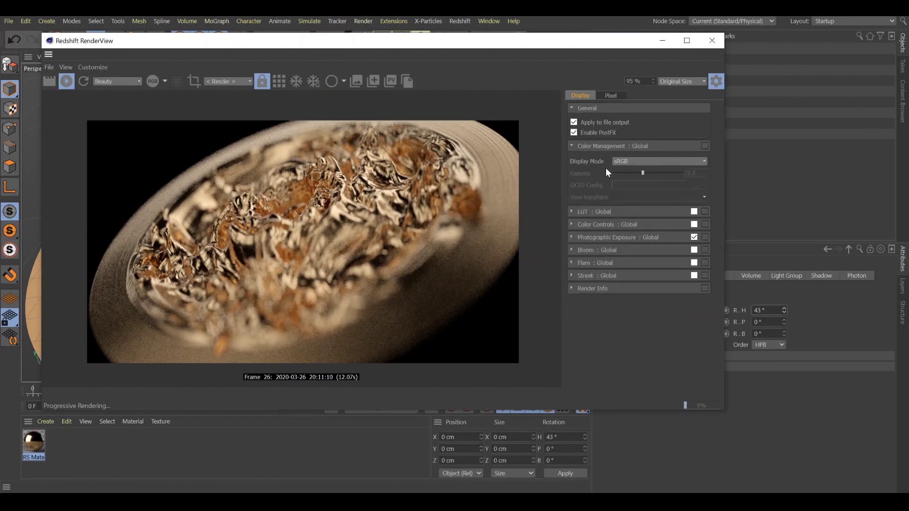
left_click(571, 146)
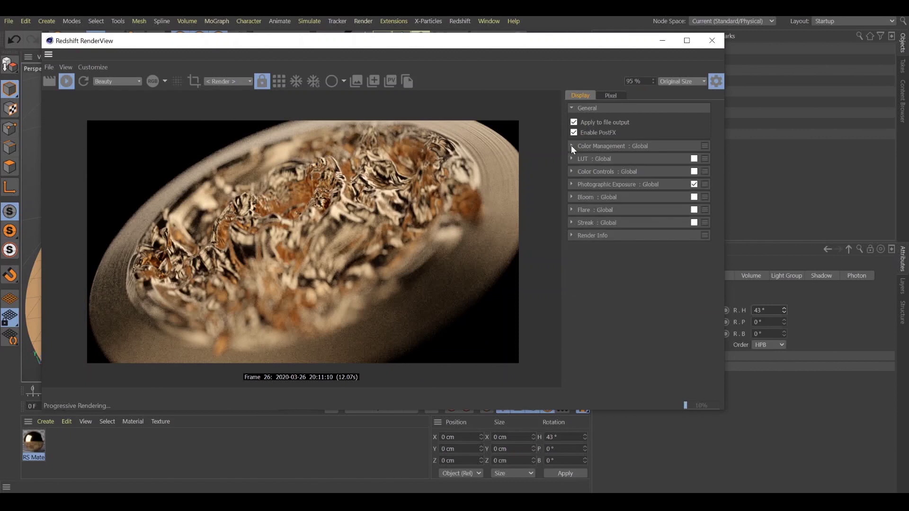
left_click(571, 172)
left_click(694, 172)
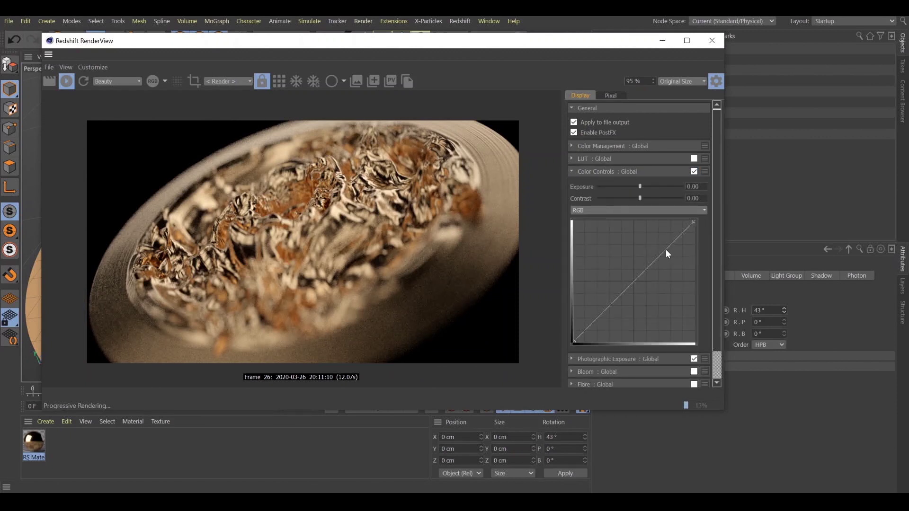
left_click_drag(666, 248, 662, 243)
left_click_drag(614, 291, 617, 307)
left_click_drag(661, 241, 664, 245)
left_click(615, 305)
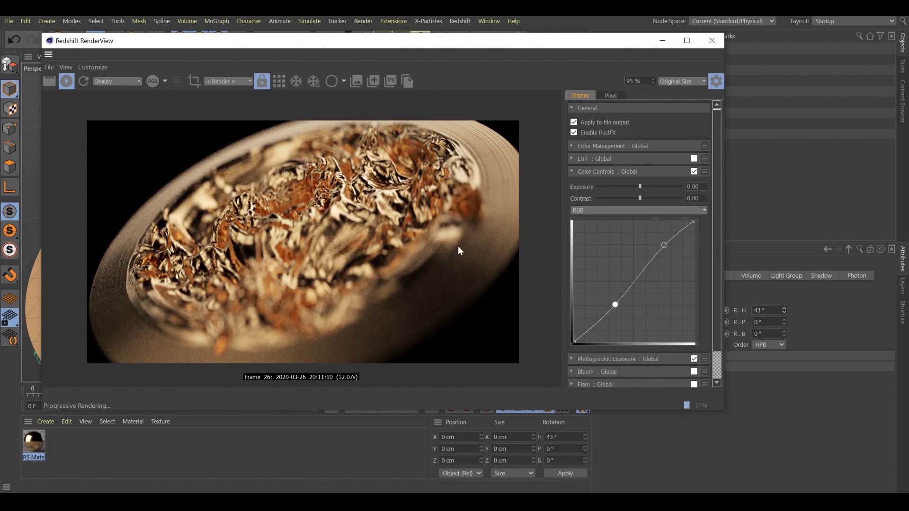
left_click_drag(593, 326, 592, 330)
left_click_drag(612, 301, 617, 304)
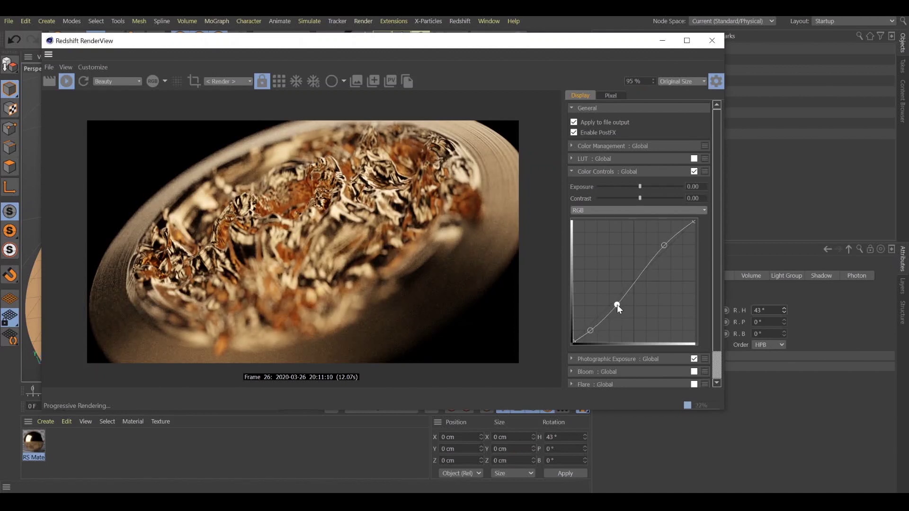
Step: Close the display settings and the RenderView, and stop viewing through the scene camera
left_click(716, 81)
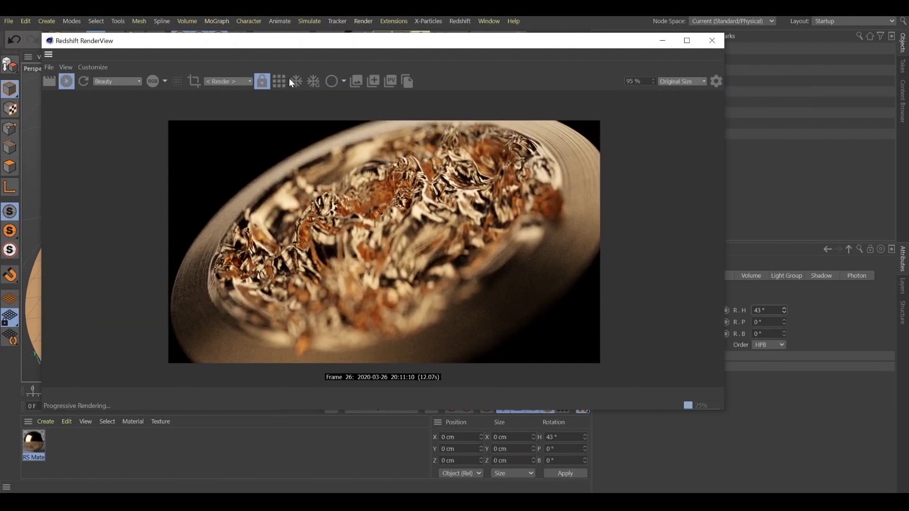
left_click_drag(282, 45, 304, 60)
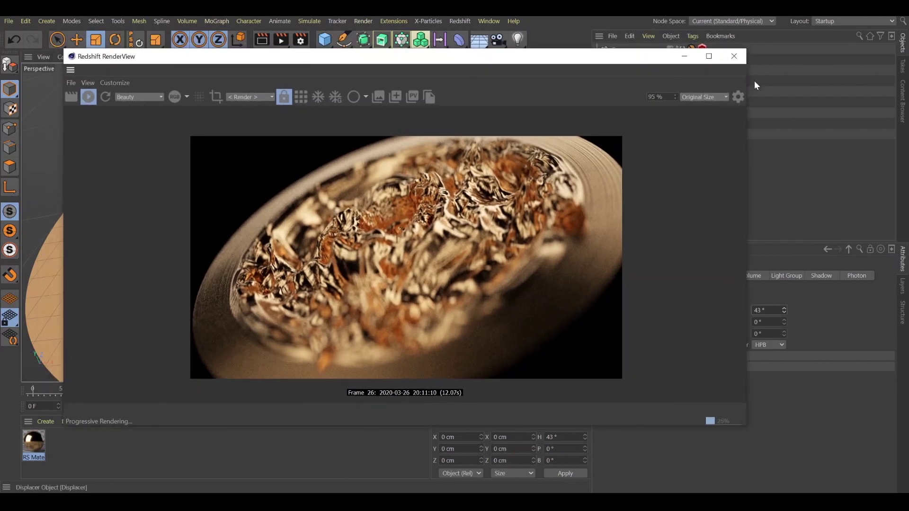
left_click(734, 56)
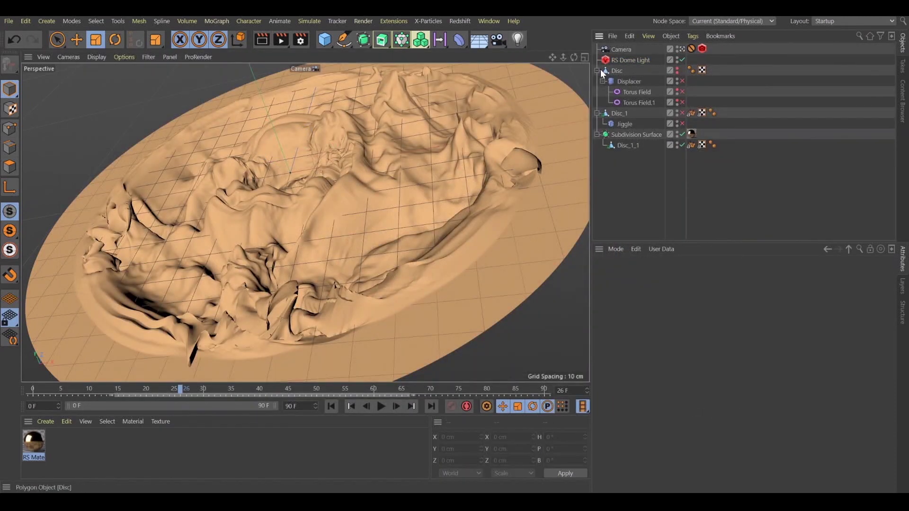
left_click(679, 48)
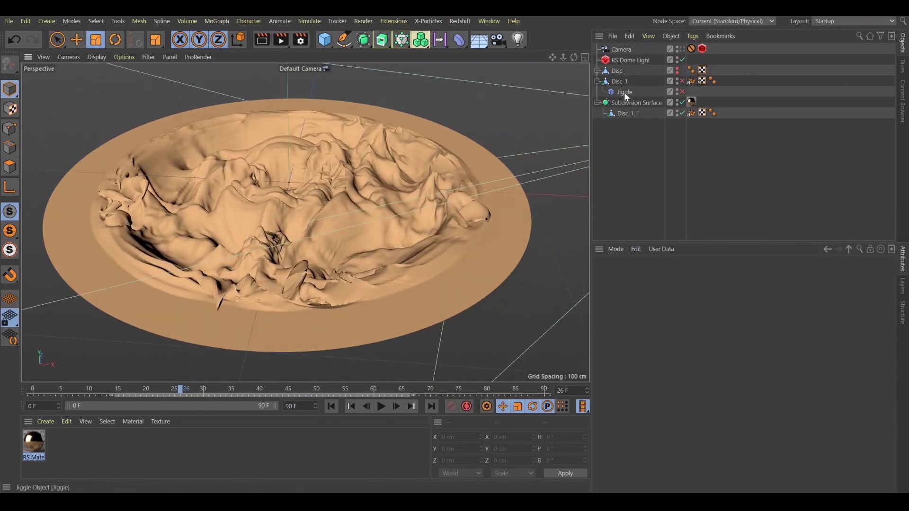
Step: Disable the Subdivision Surface and Disc_1_1, then expand Disc to show its Displacer
left_click(596, 81)
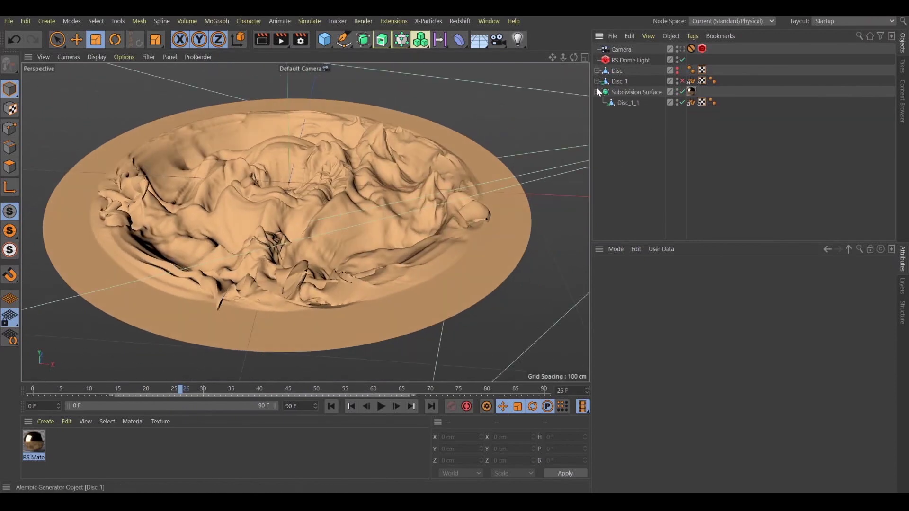
left_click(681, 91)
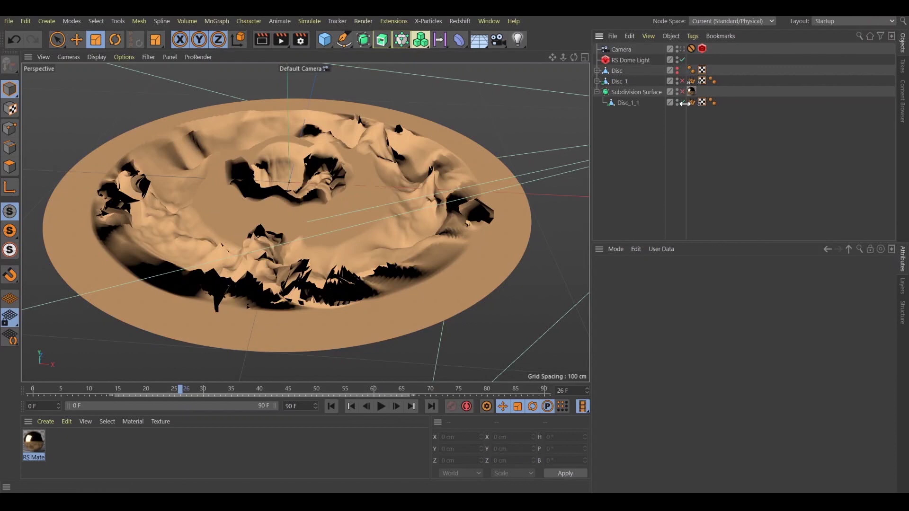
left_click(682, 103)
left_click(597, 92)
left_click(597, 70)
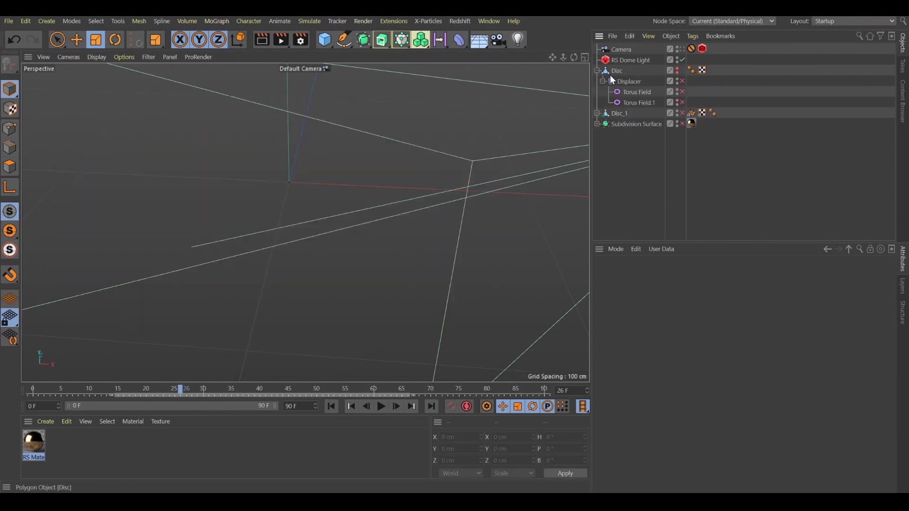
Step: Add a new Disc with 50 disc and rotation segments, shown in Gouraud Shading (Lines)
left_click(325, 39)
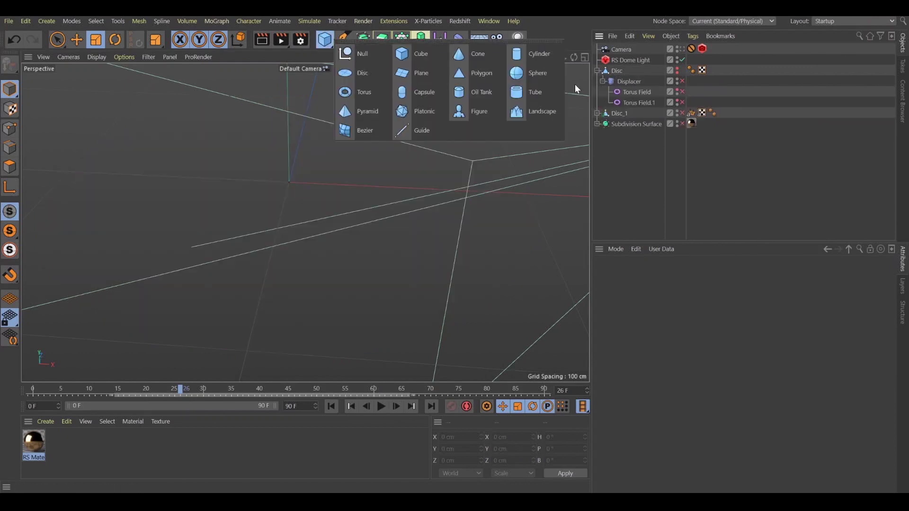
left_click(379, 71)
left_click(648, 276)
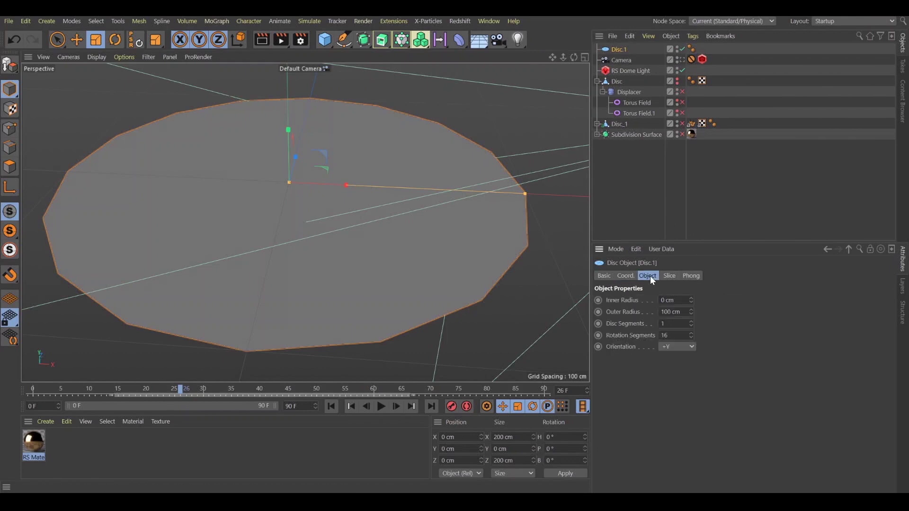
type("50")
key("Return")
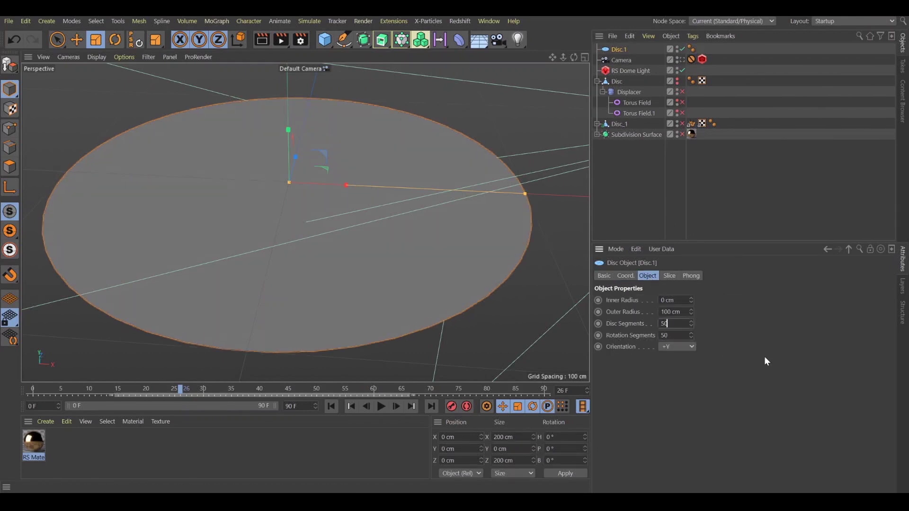
left_click(97, 57)
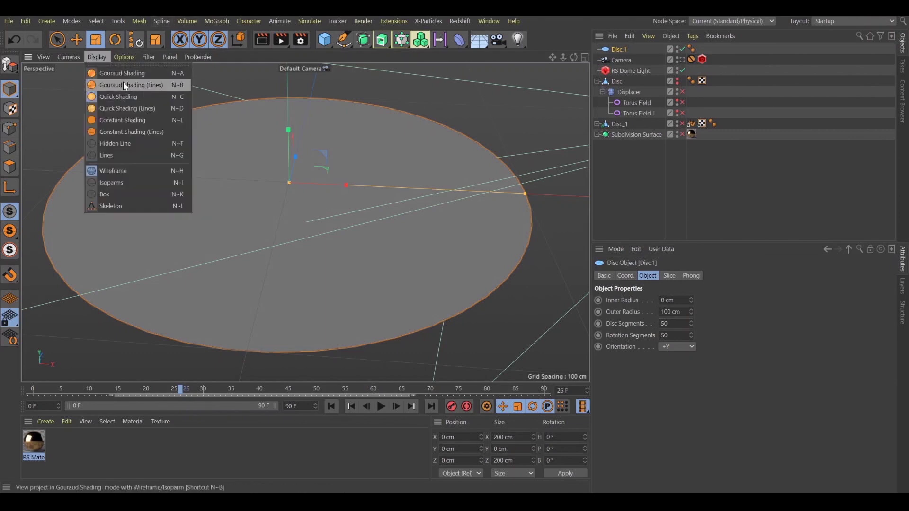
left_click(121, 109)
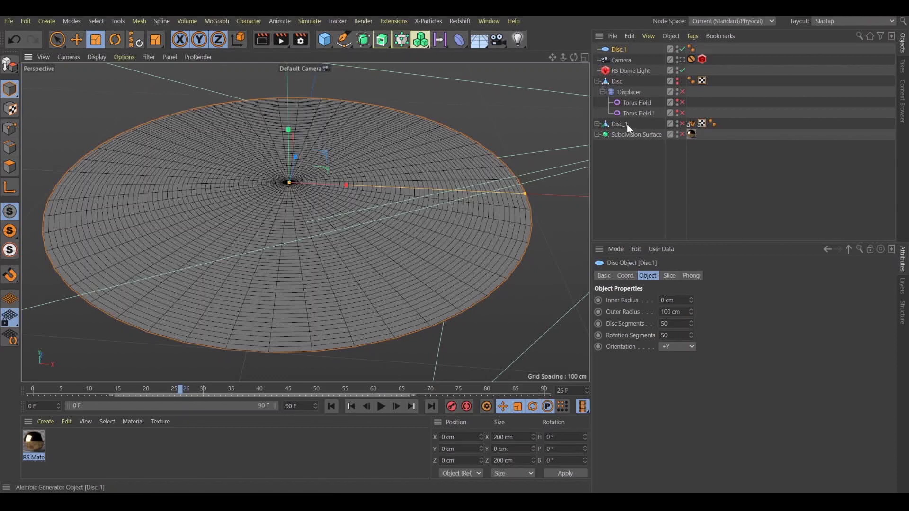
Step: Move the Displacer with its Torus Fields under Disc.1 and scrub to preview
left_click_drag(618, 91, 618, 49)
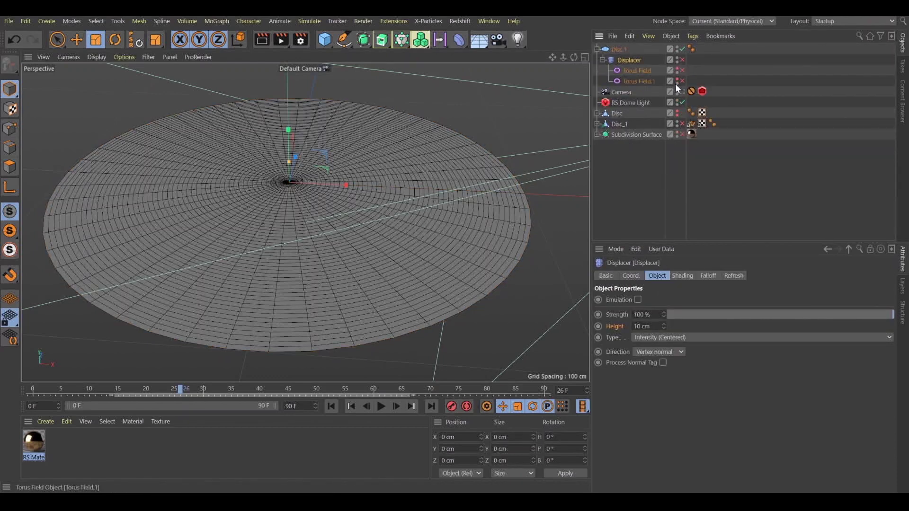
left_click(734, 74)
left_click_drag(163, 384, 186, 330)
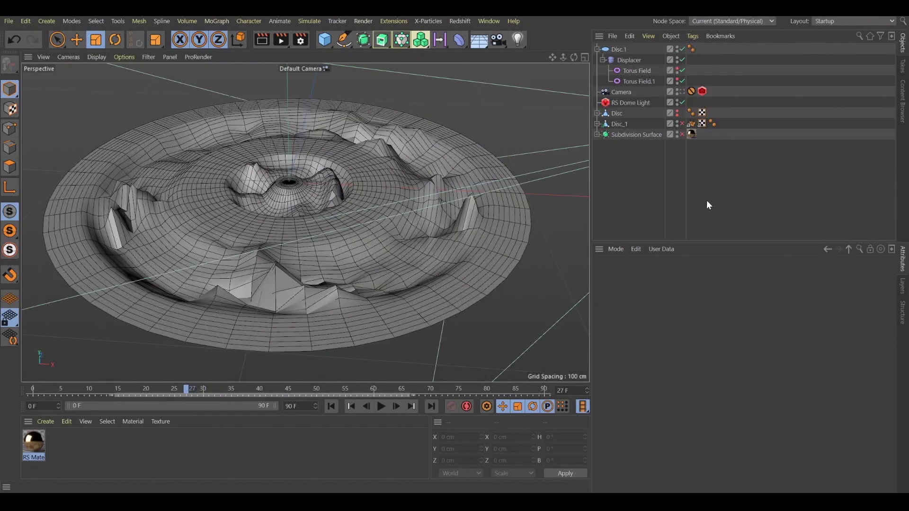
Step: Copy the Jiggle deformer from Disc_1 over to Disc.1
left_click(615, 135)
left_click(597, 134)
left_click(597, 124)
left_click_drag(624, 135, 620, 55)
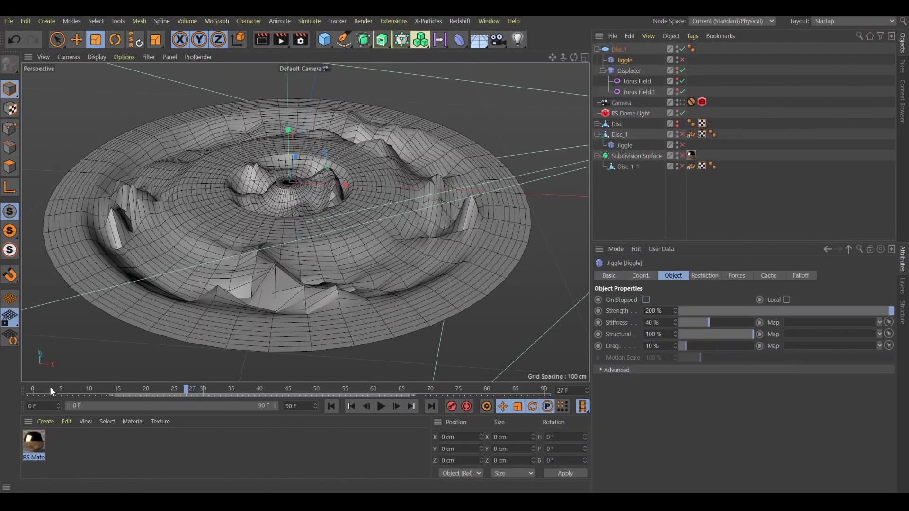
left_click(33, 389)
Step: Reorder so Displacer and its fields sit above Jiggle, then play to check
left_click(386, 409)
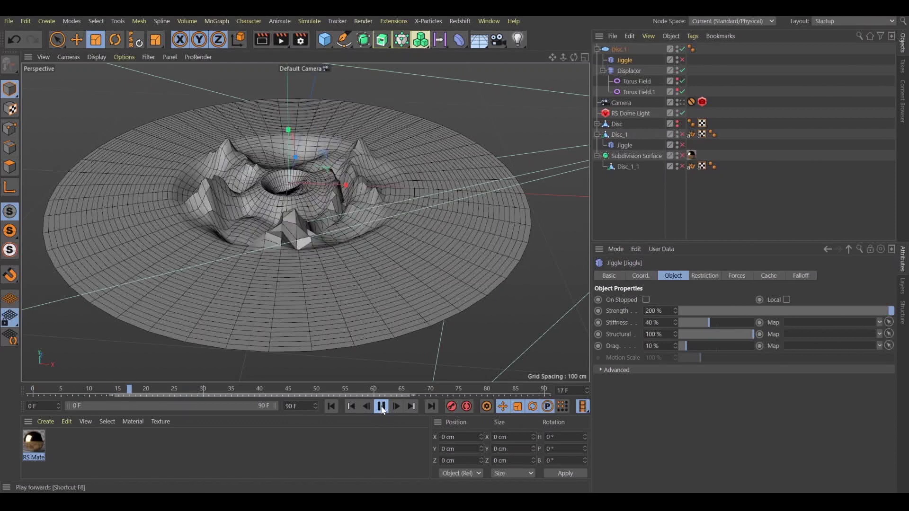
left_click(387, 410)
left_click_drag(632, 74, 629, 56)
left_click(381, 406)
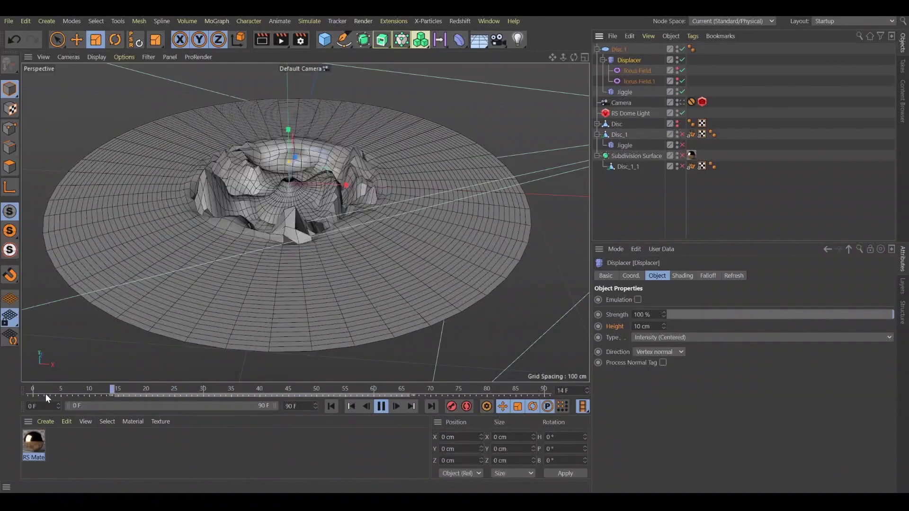
Step: Stop playback and add a Cube sized 1 × 1 × 1 cm
left_click(393, 408)
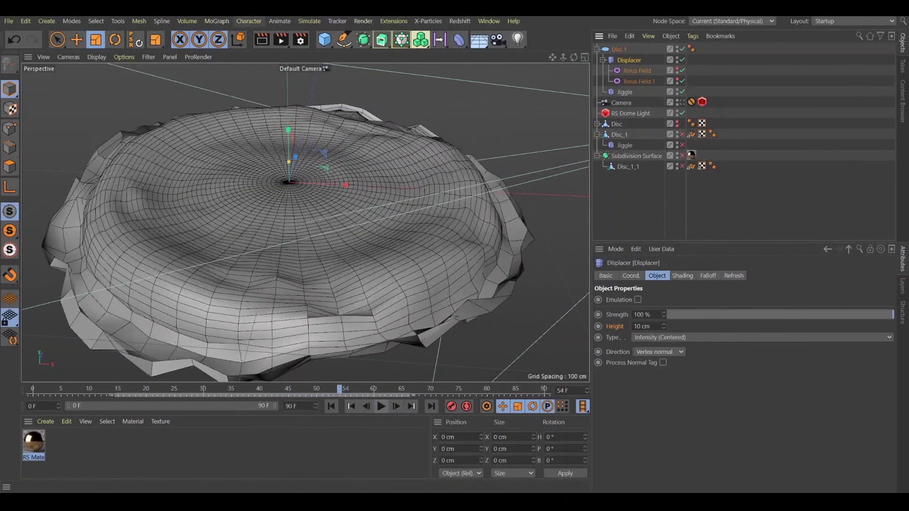
left_click(325, 40)
left_click(419, 57)
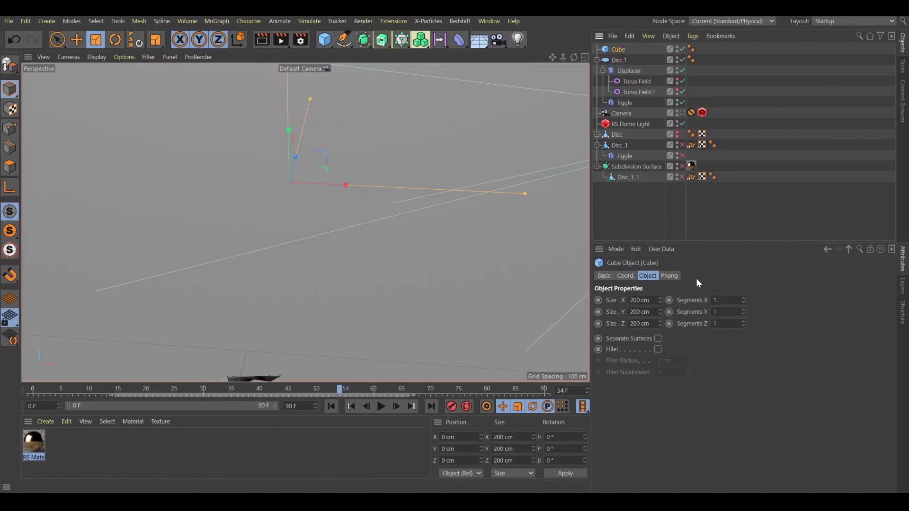
double_click(639, 300)
type("1")
key("Tab")
type("1")
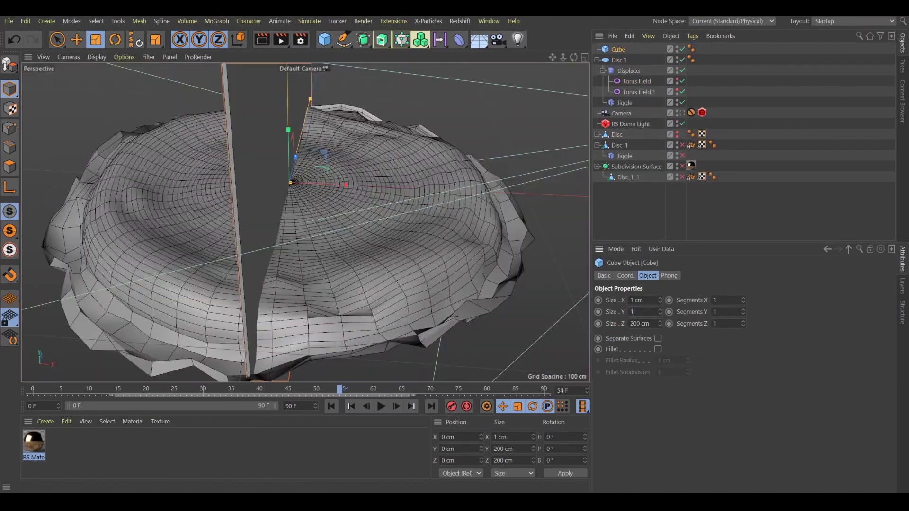
key("Tab")
type("1")
key("Return")
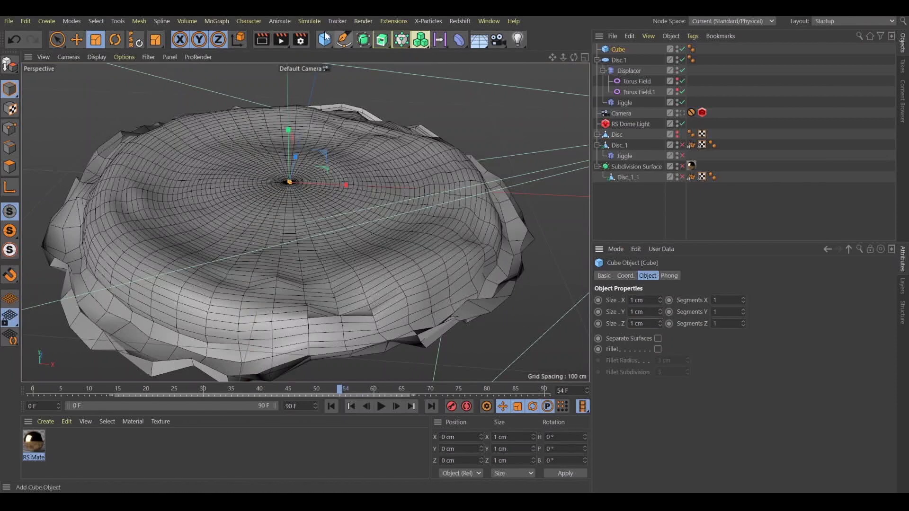
Step: Add a Cloner holding the cube, in Object mode on Disc.1 with Vertex distribution
left_click(225, 21)
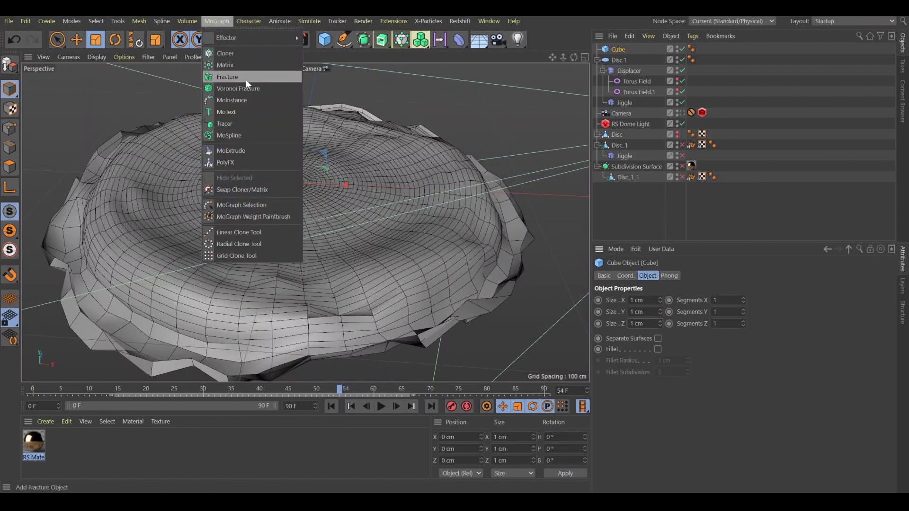
left_click(228, 54)
mouse_move(624, 52)
left_mouse_down()
mouse_move(626, 61)
mouse_move(618, 49)
left_mouse_up()
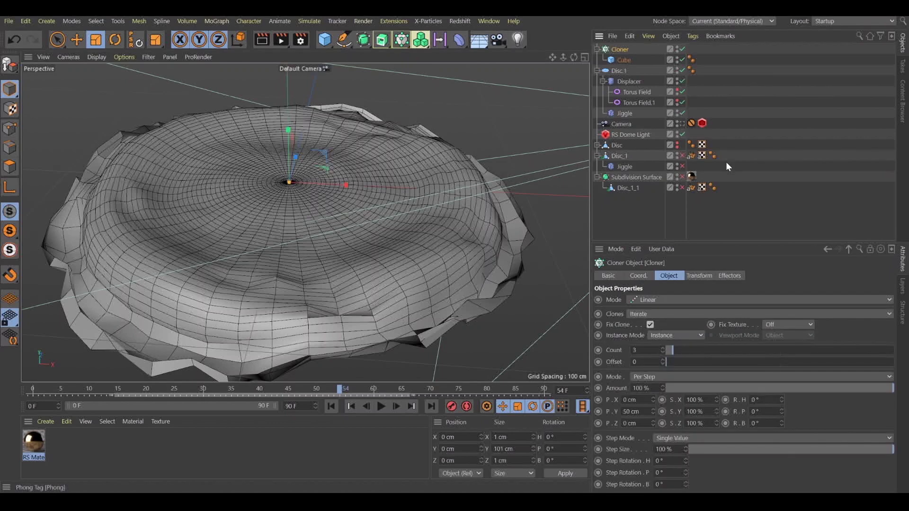
left_click(661, 299)
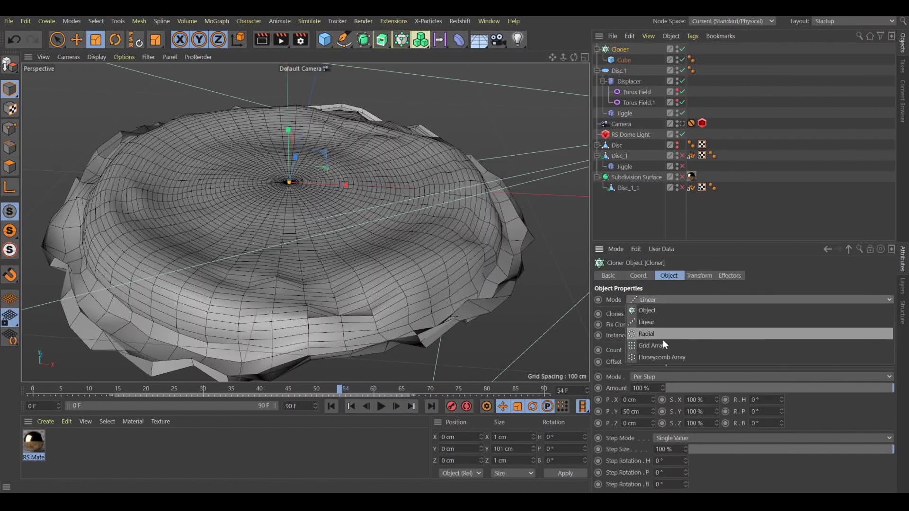
key("Escape")
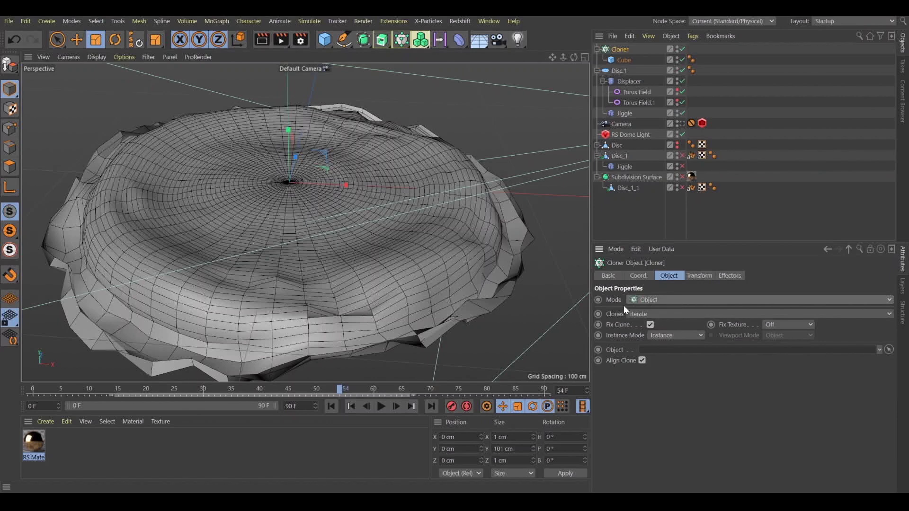
left_click_drag(613, 72, 653, 350)
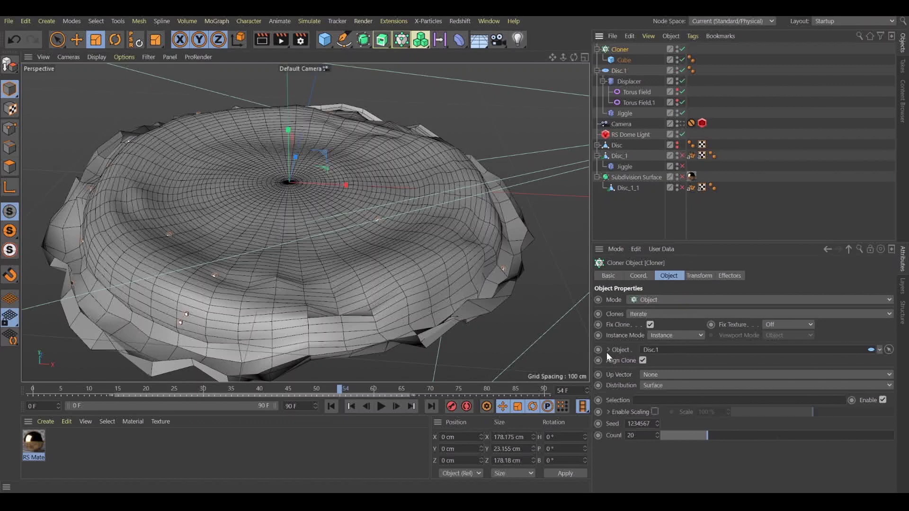
left_click(662, 388)
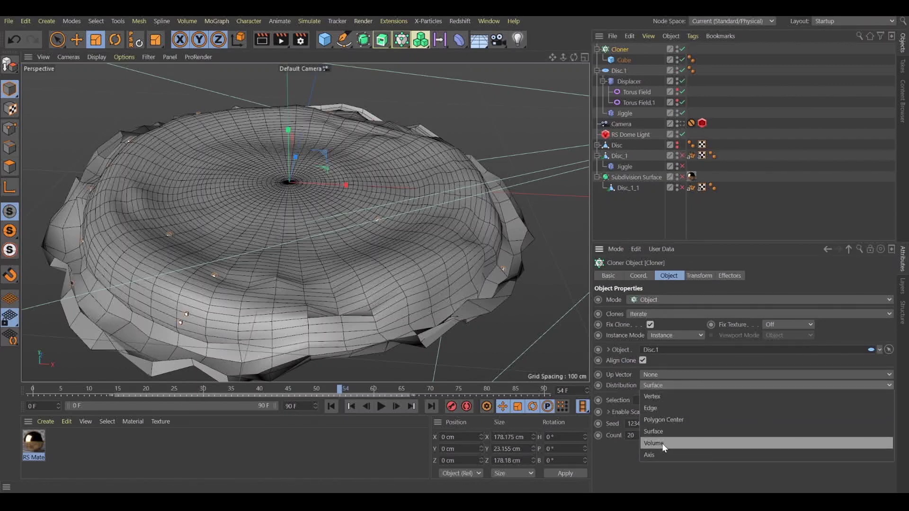
left_click(662, 398)
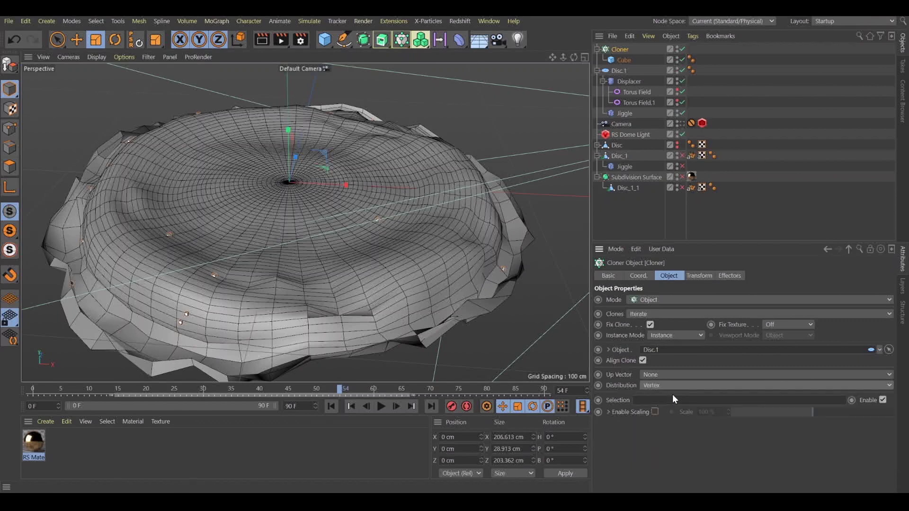
left_click(757, 235)
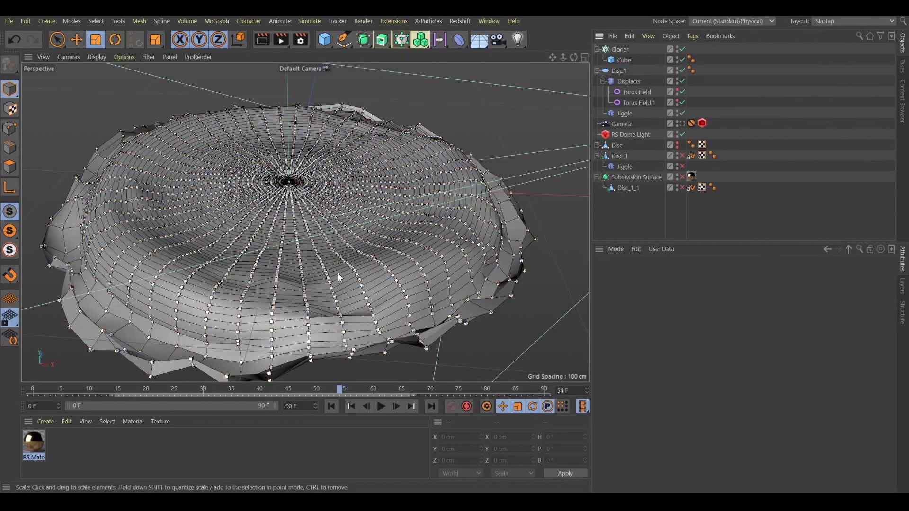
Step: Hide Disc.1 so only the cube clones show, and play the animation
left_click(677, 69)
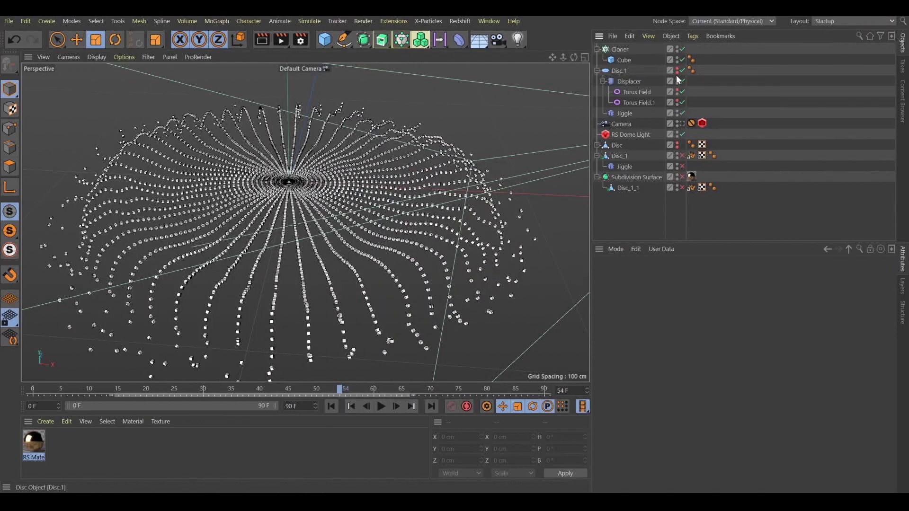
left_click(33, 387)
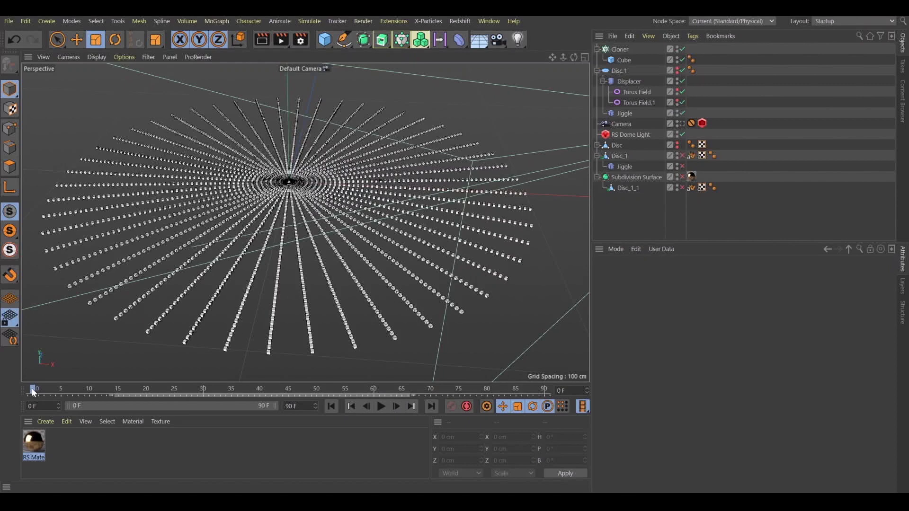
left_click(381, 407)
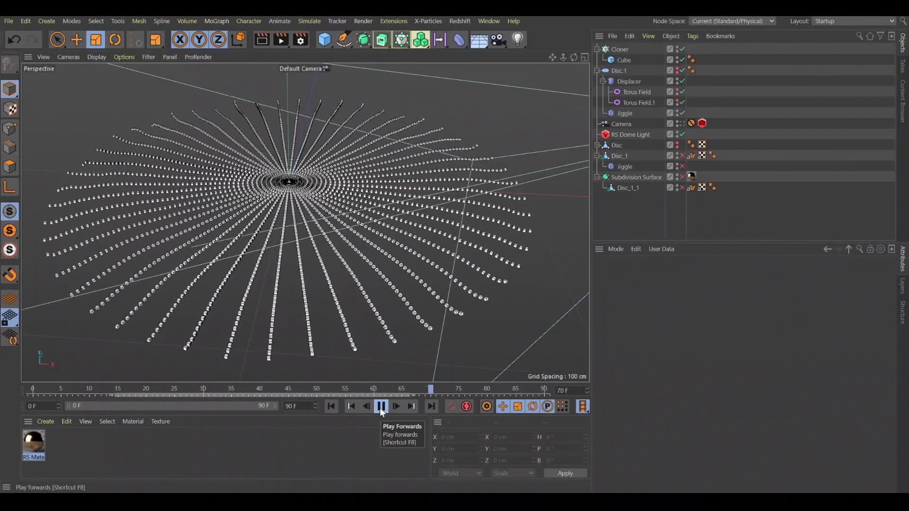
left_click(381, 407)
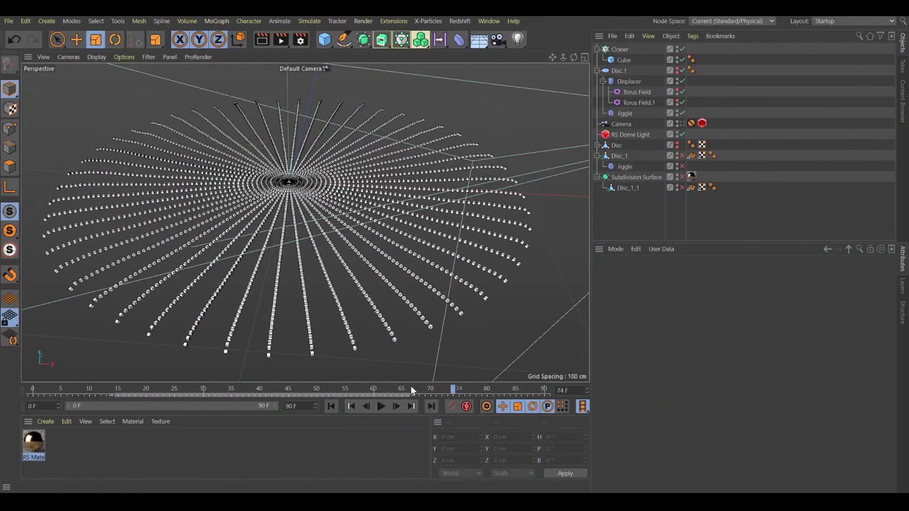
left_click_drag(417, 390, 35, 392)
left_click(381, 407)
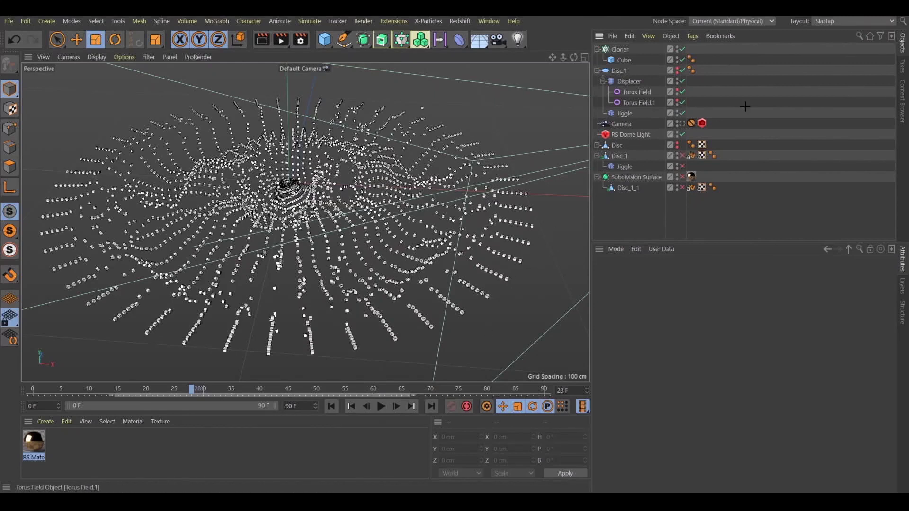
Step: Raise Disc.1's Rotation Segments to 100 and replay the denser clones to frame 29
left_click(617, 71)
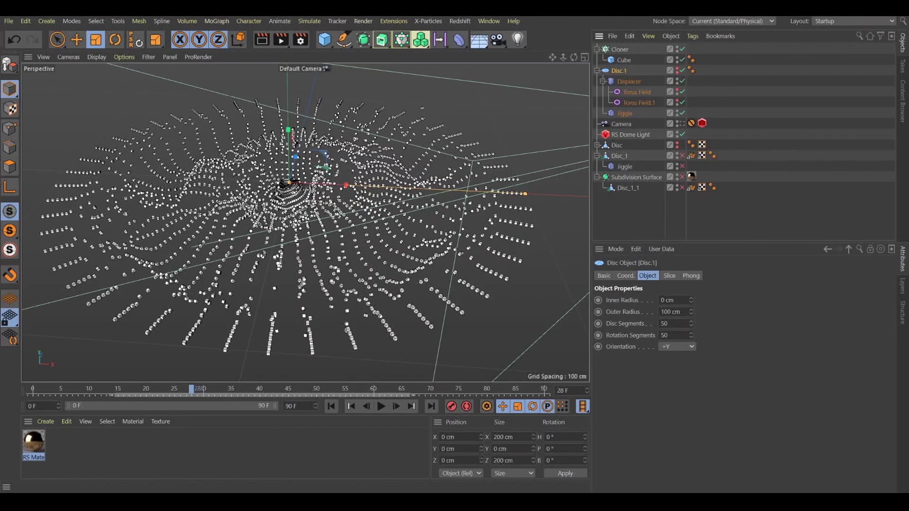
left_click(672, 323)
key("Tab")
left_click(35, 389)
left_click(381, 407)
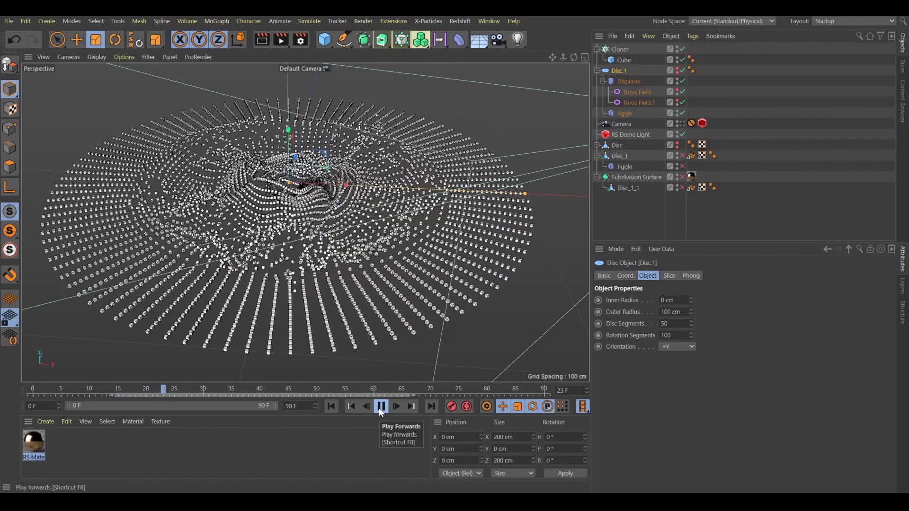
left_click(381, 407)
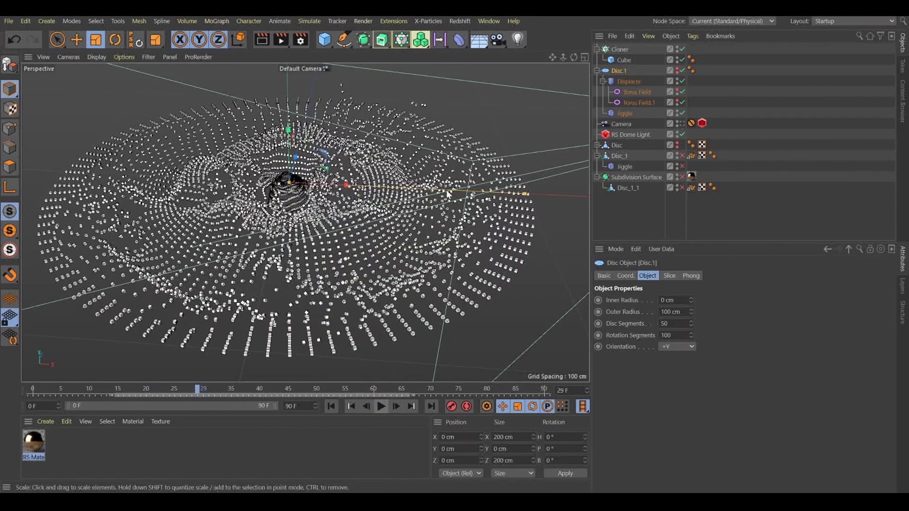
left_click(461, 23)
Step: Bring the earlier Picture Viewer forward and minimise it
key("alt+Tab")
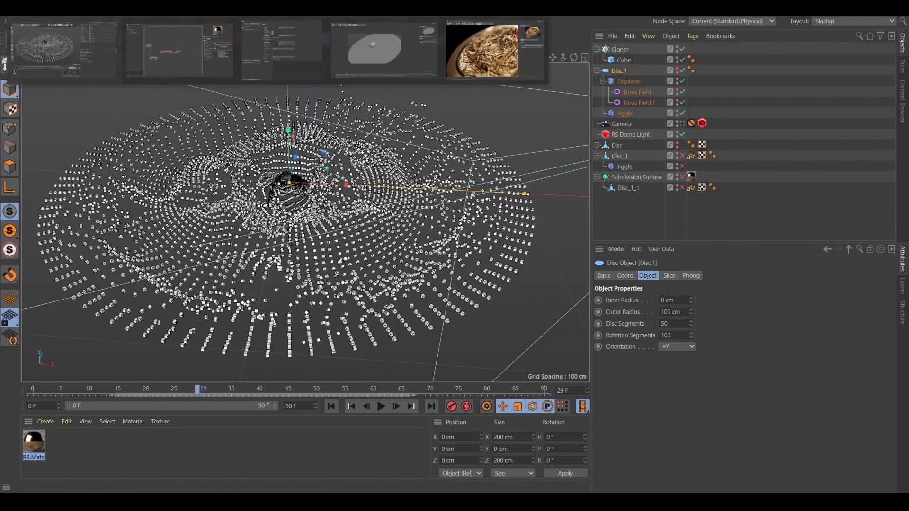
left_click(484, 42)
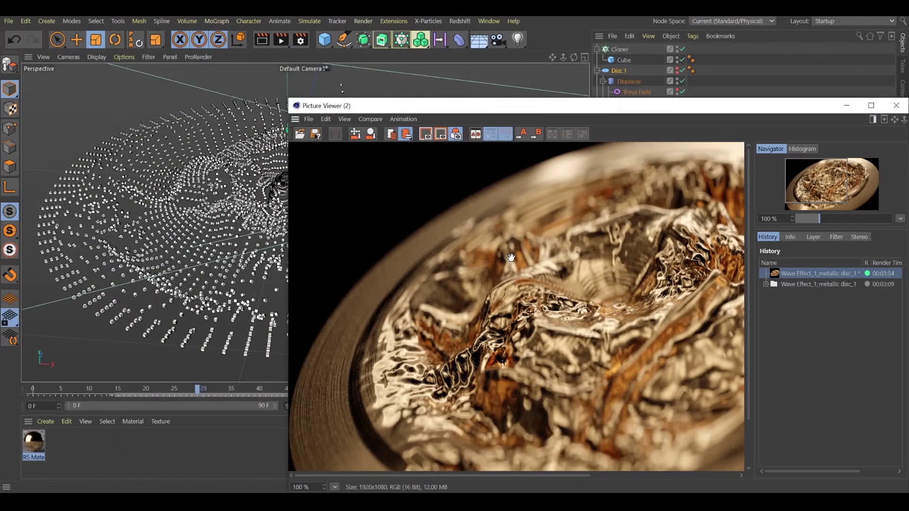
right_click(850, 108)
left_click(833, 142)
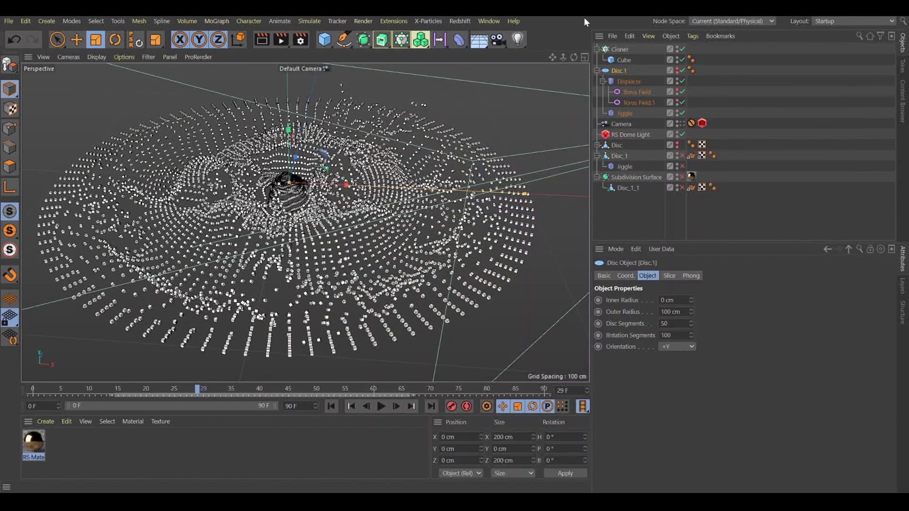
Step: Open the Redshift RenderView and narrow and reposition its window
left_click(462, 21)
left_click(487, 107)
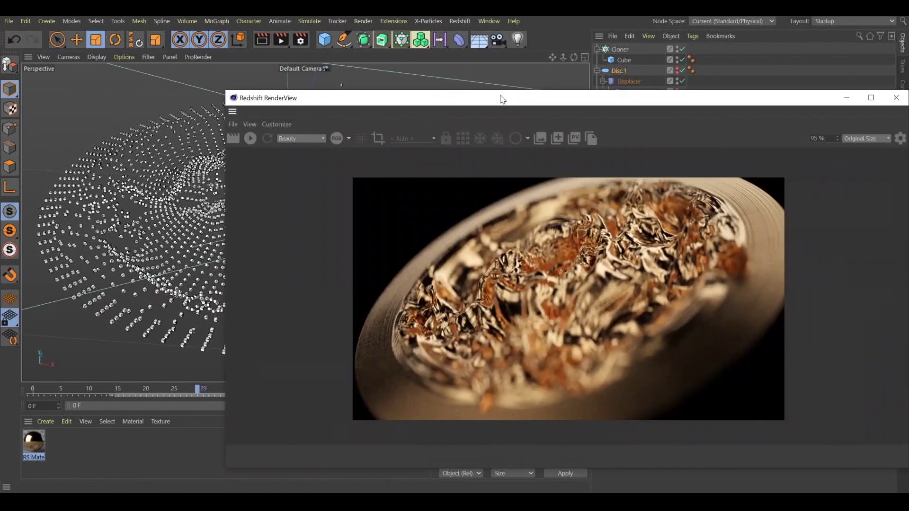
left_click_drag(502, 99, 277, 45)
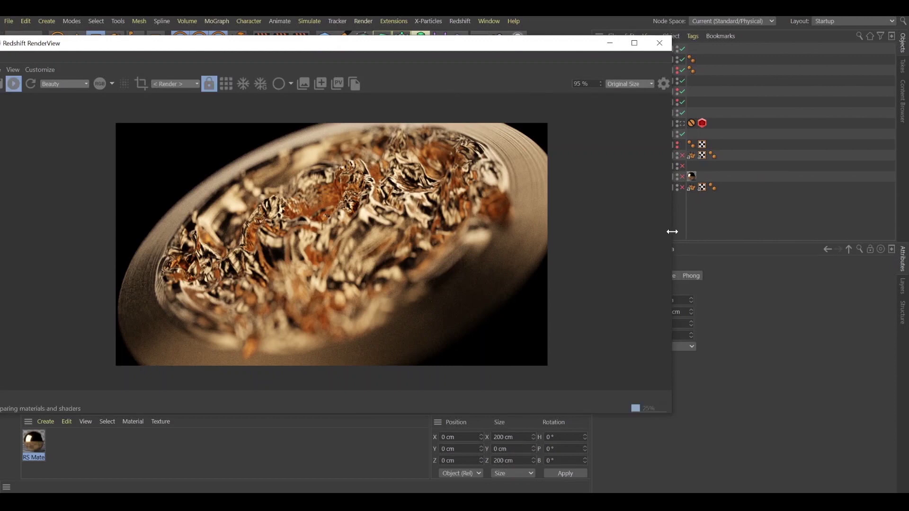
left_click_drag(672, 231, 543, 229)
left_click_drag(377, 49, 442, 47)
Step: Apply the RS Material to Disc.1, then move the tag onto the Cloner
left_click_drag(34, 443, 625, 69)
left_click_drag(525, 50, 472, 49)
left_click_drag(702, 70, 694, 48)
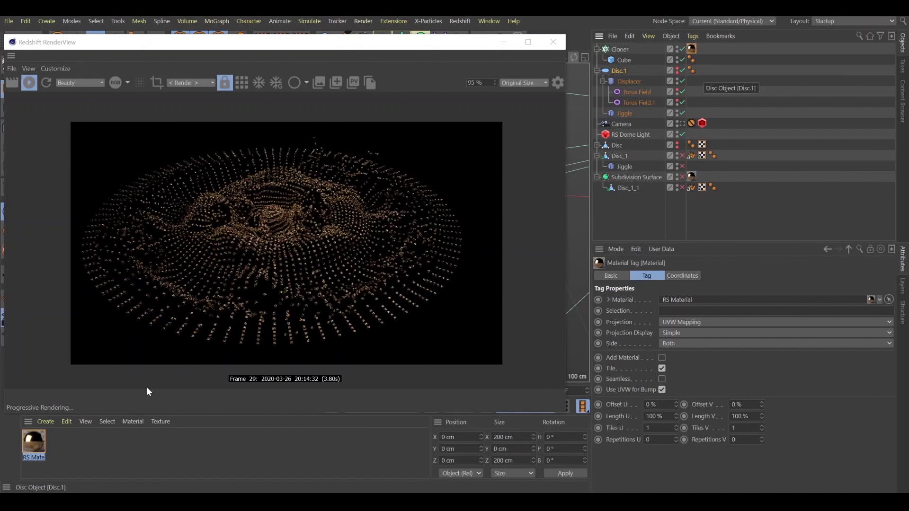
Step: Look through the scene Camera and close the Redshift RenderView
left_click(683, 123)
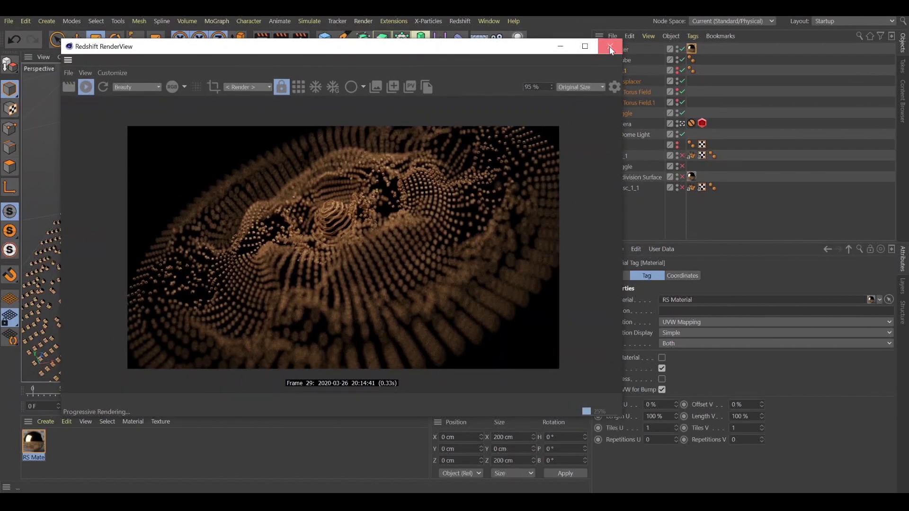
left_click(608, 45)
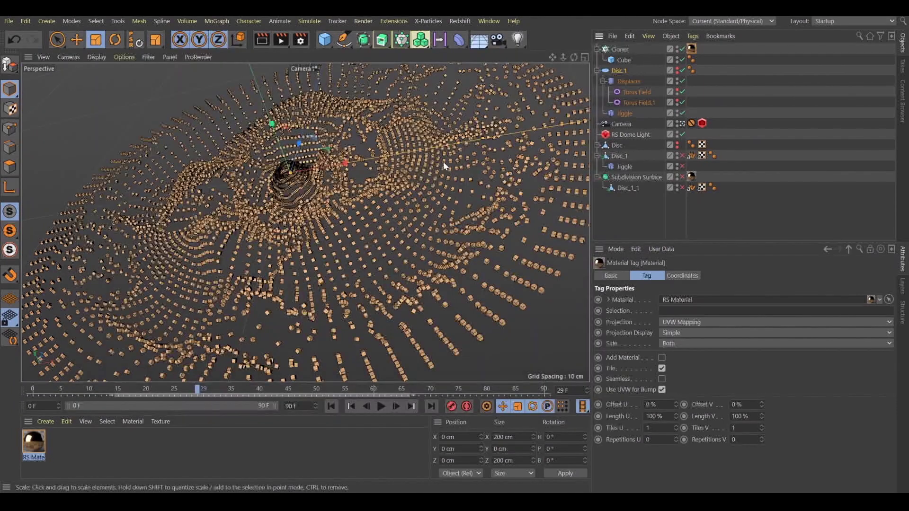